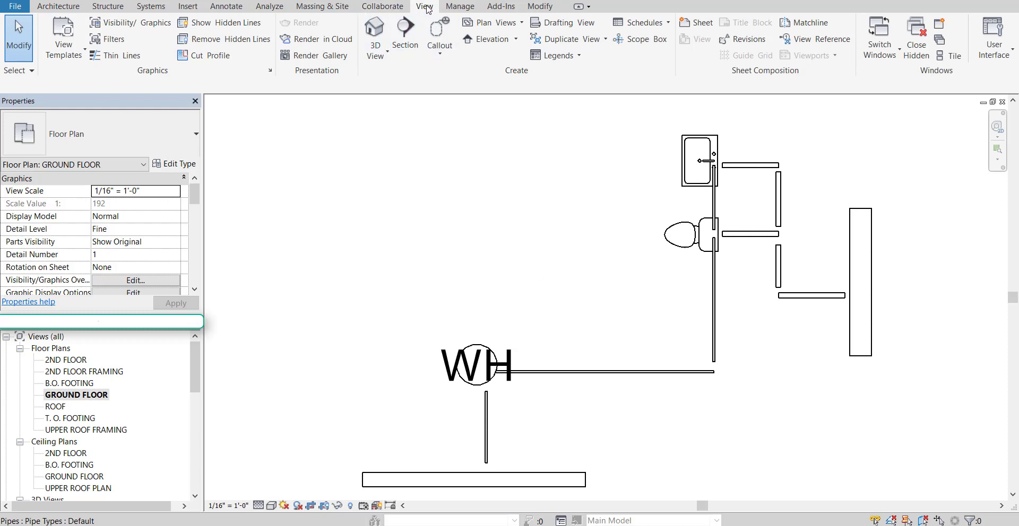
Place a horizontal building section line just below the lower pipe on the ground floor plan, spanning the whole piping layout
click(405, 32)
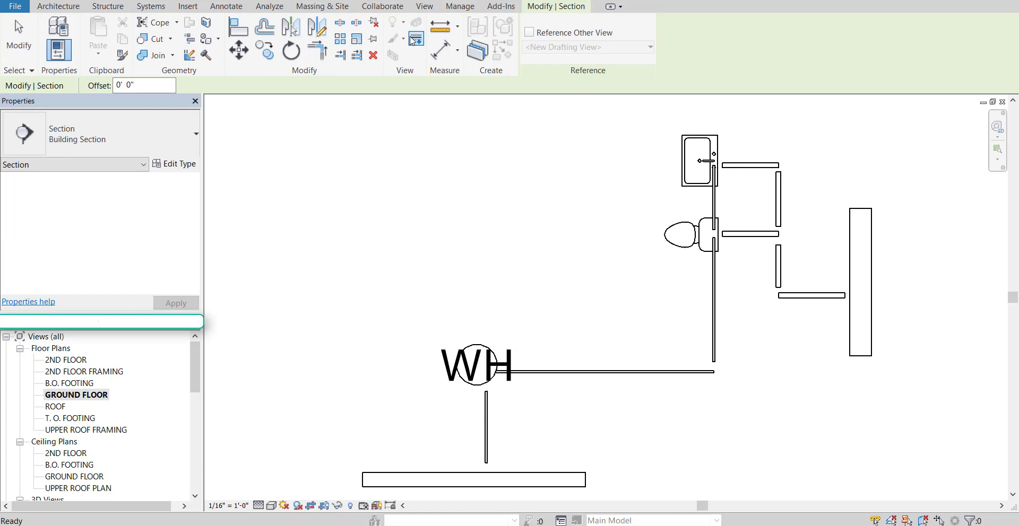
scroll(468, 233, down, 2)
middle_drag(523, 321, 496, 282)
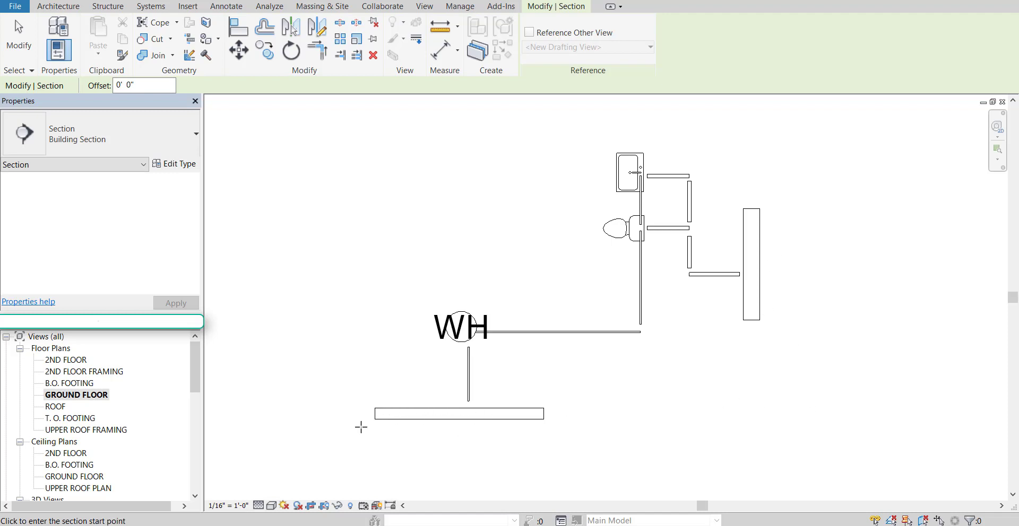
click(352, 423)
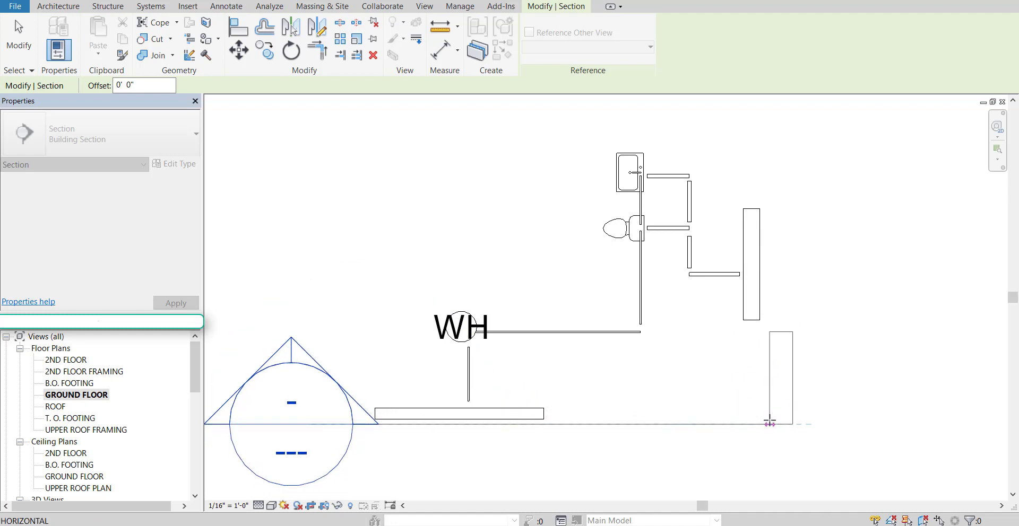
click(770, 424)
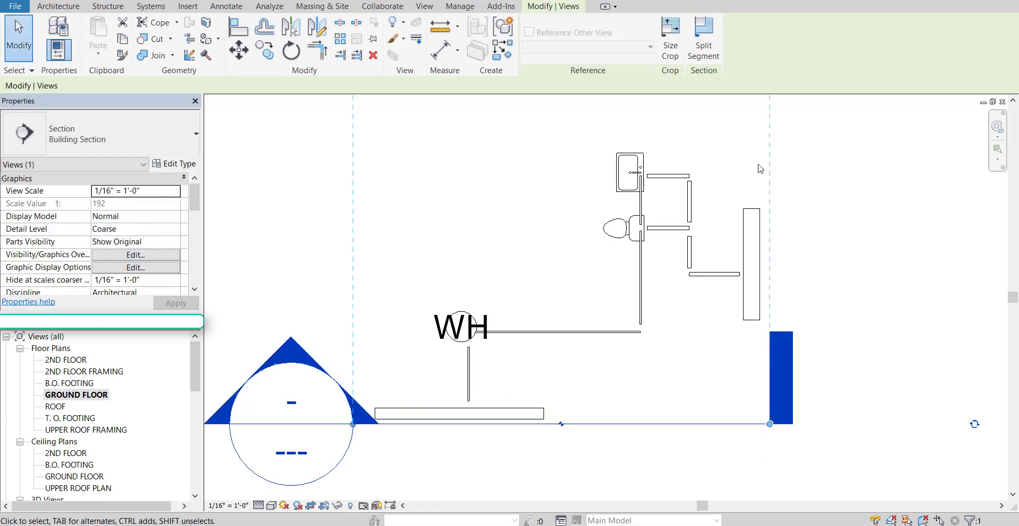
Place a vertical building section line beside the vertical main pipe, running upward past the sink and looking toward the fixtures
click(424, 6)
click(407, 33)
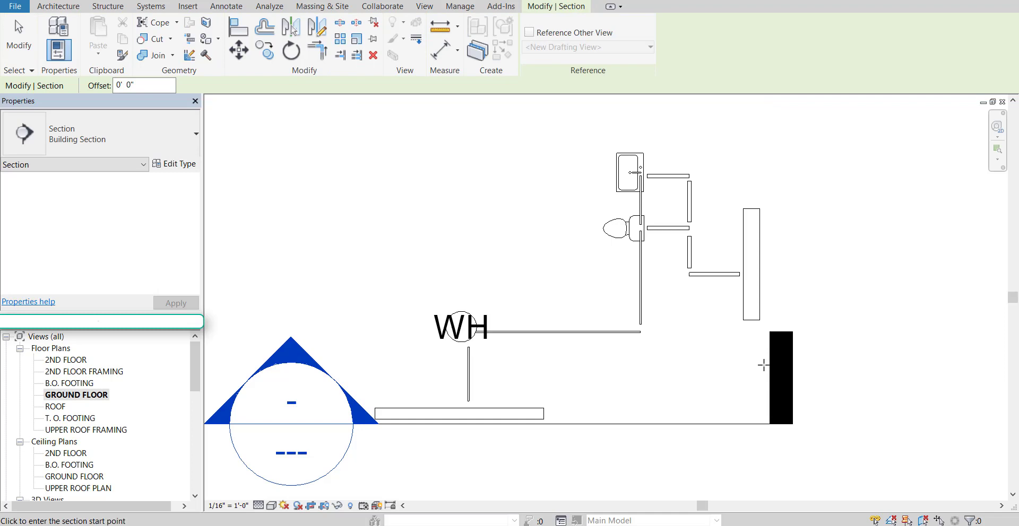
click(768, 474)
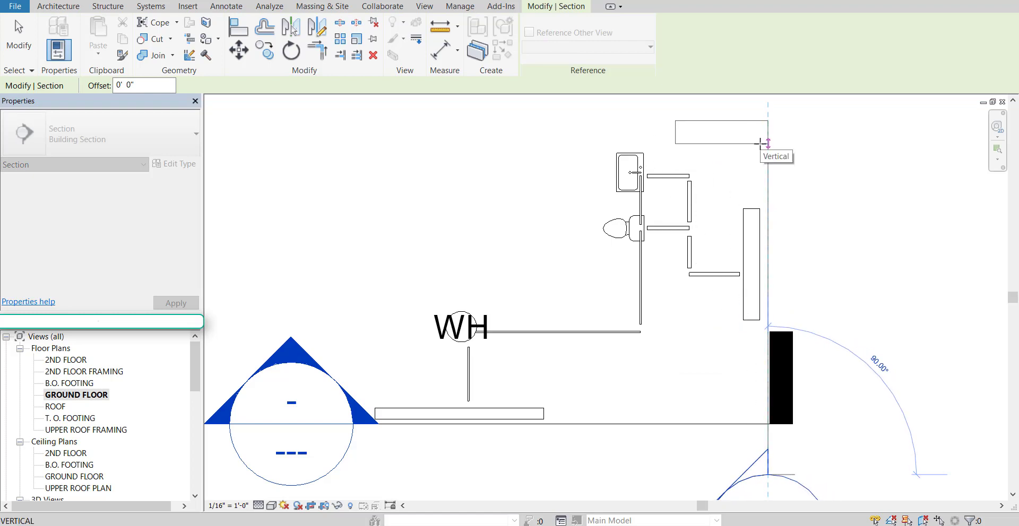
click(762, 142)
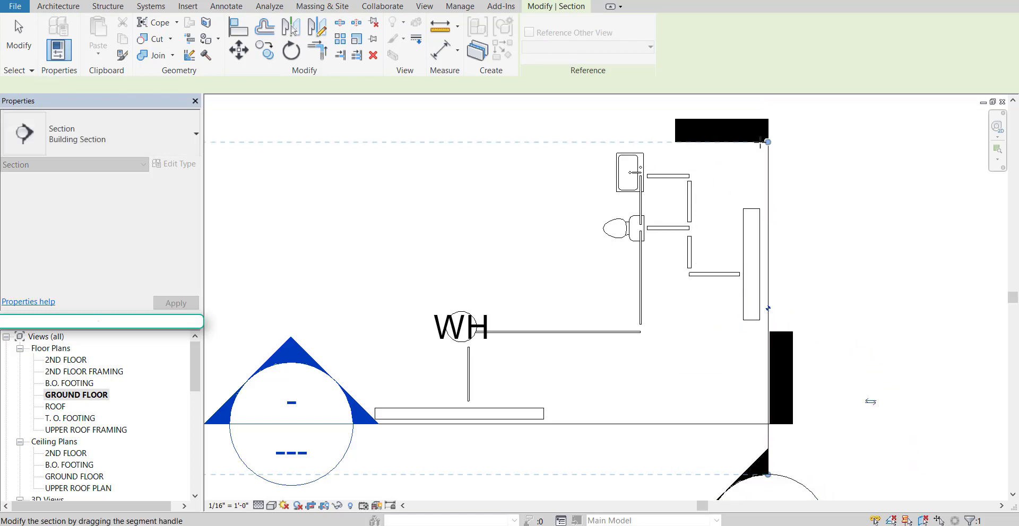
middle_drag(845, 334, 832, 257)
scroll(817, 268, down, 1)
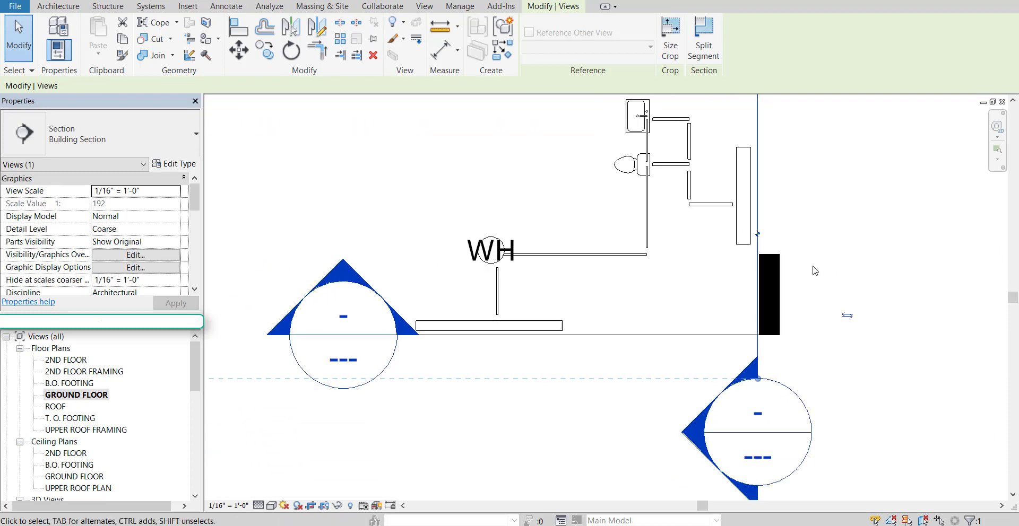
middle_drag(831, 315, 841, 366)
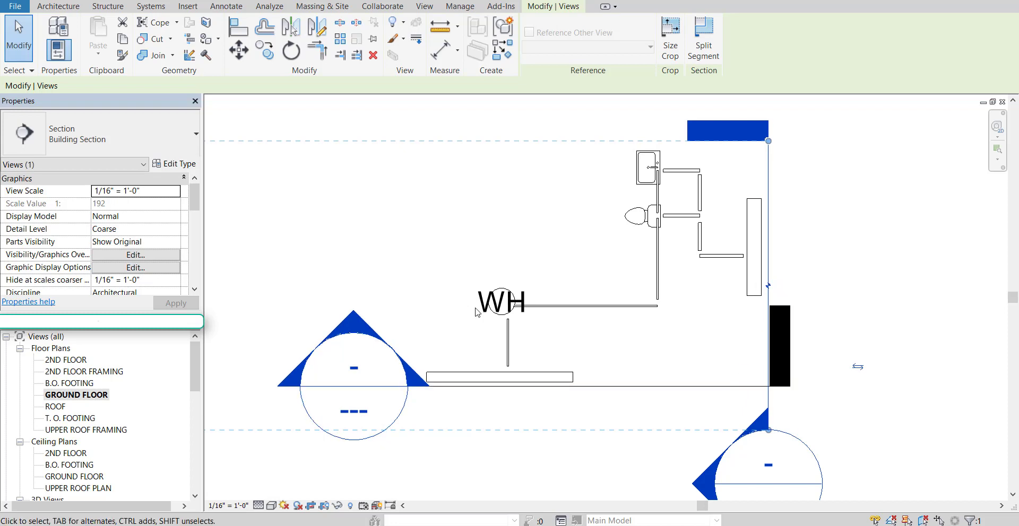
click(264, 336)
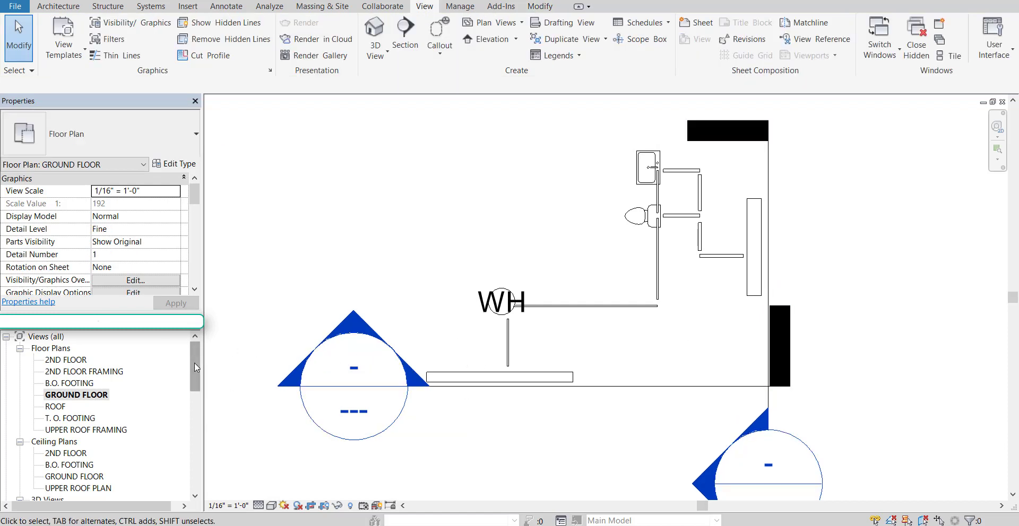
Open the Section 1 view from the building sections
drag(194, 362, 190, 415)
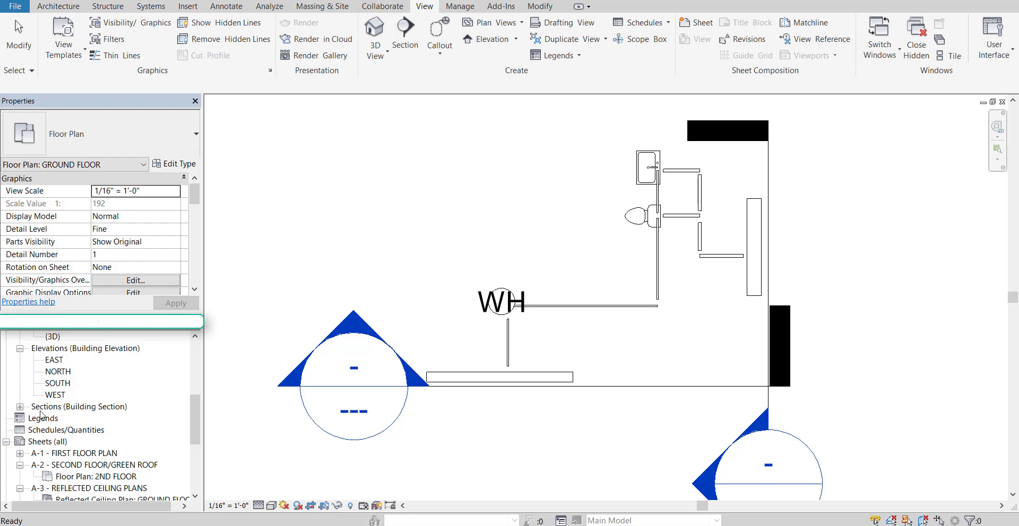
click(20, 407)
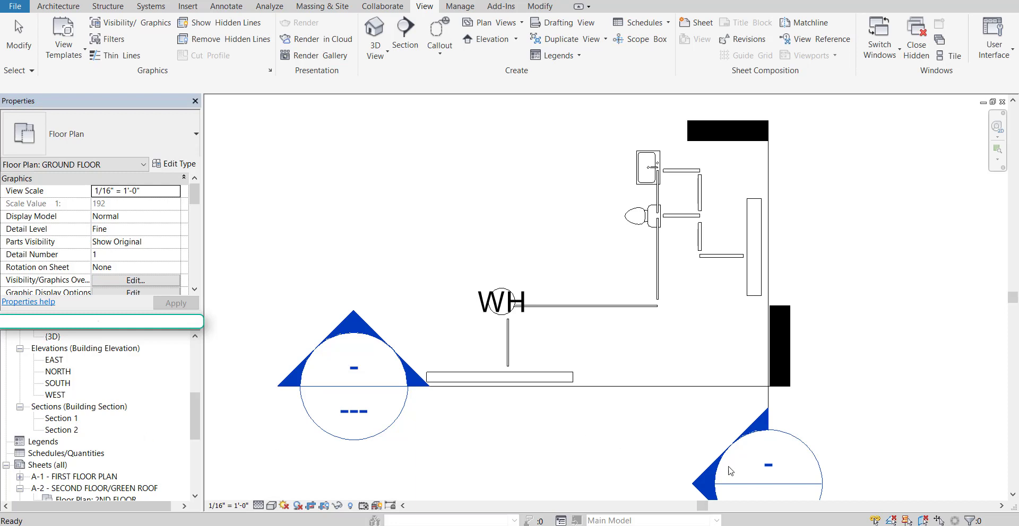
double_click(59, 418)
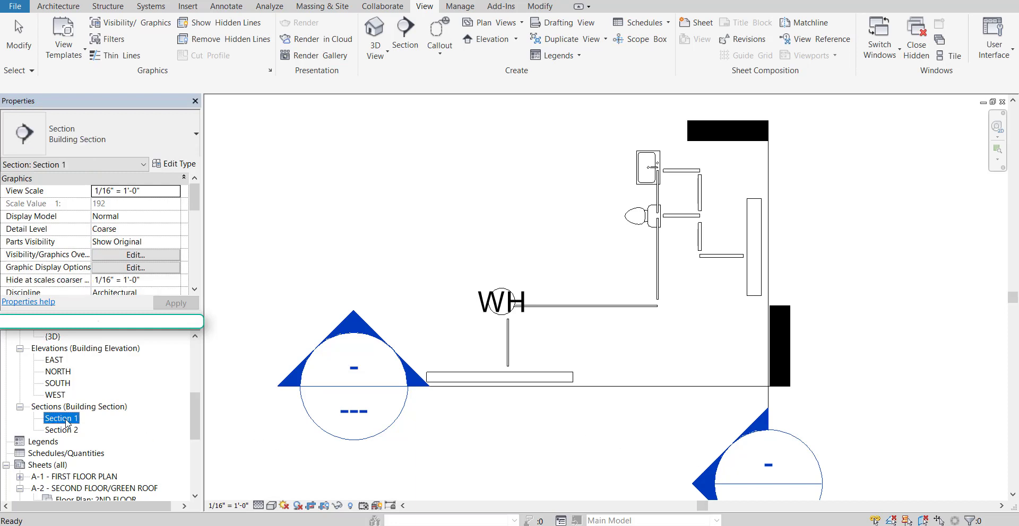
scroll(493, 351, up, 1)
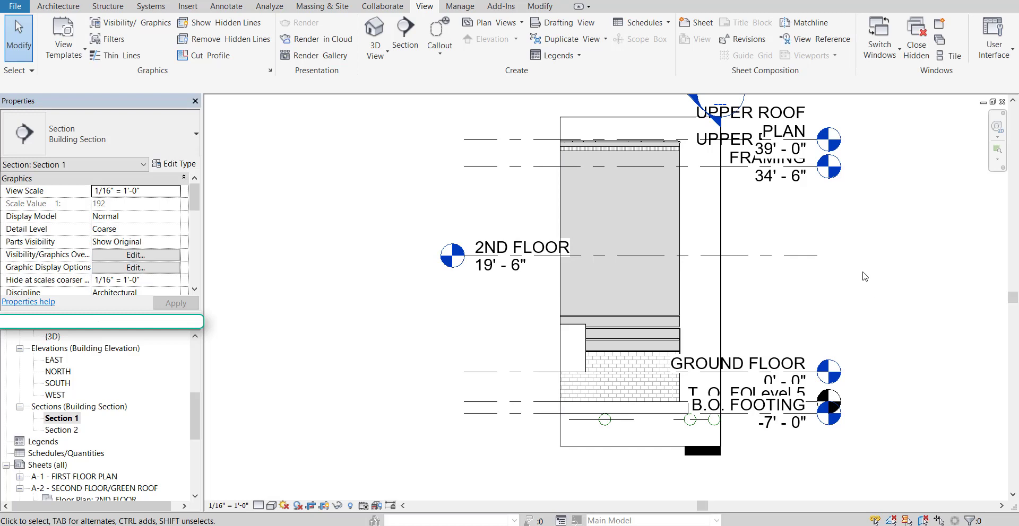
drag(863, 276, 870, 208)
Hide the categories of the building elements and level lines crossing the upper part of Section 1
drag(876, 209, 434, 98)
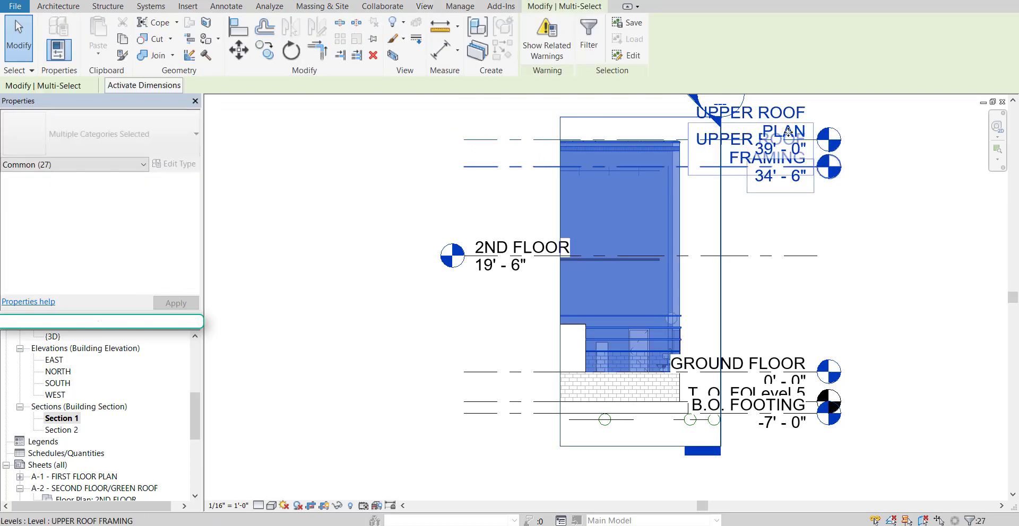
right_click(660, 199)
mouse_move(727, 257)
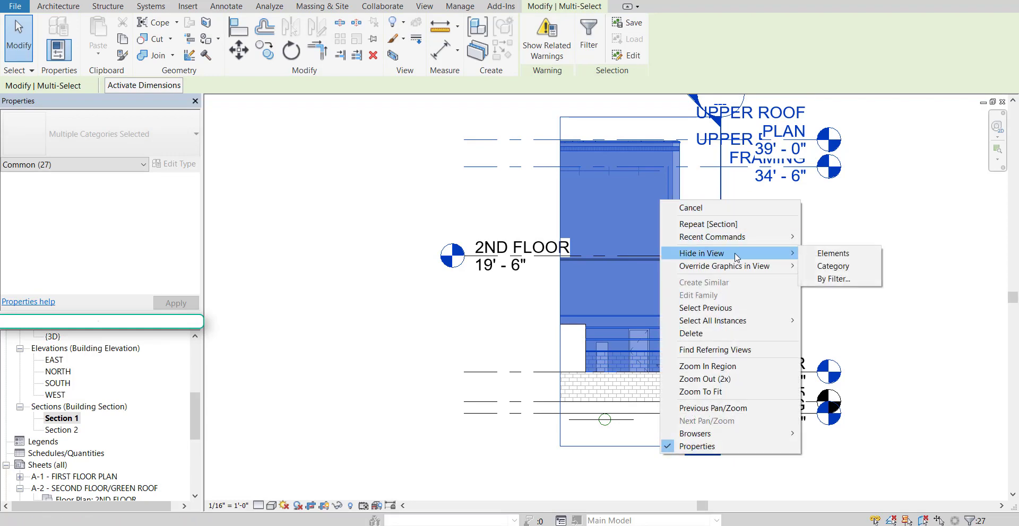
click(833, 266)
Set the detail level of the Section 1 view to Fine
scroll(686, 384, up, 3)
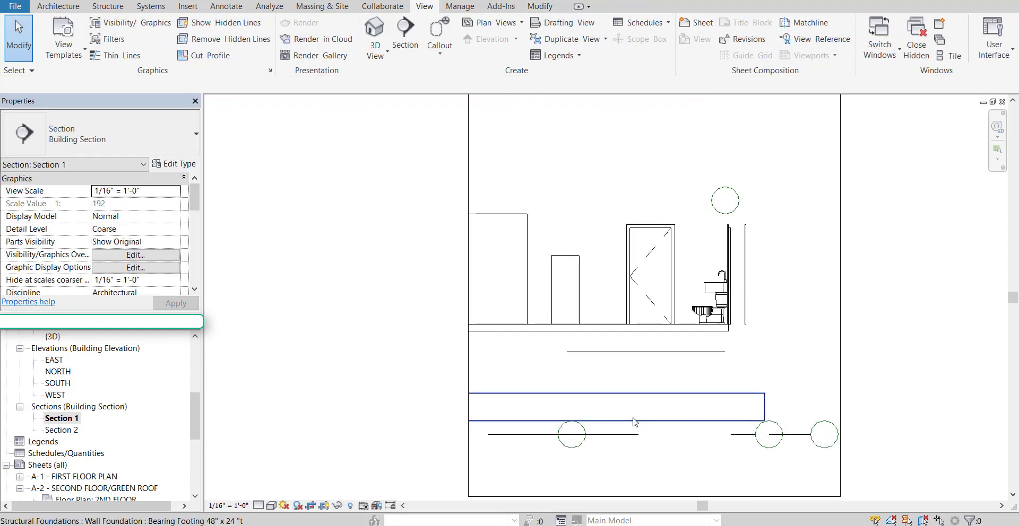
middle_drag(861, 369, 896, 362)
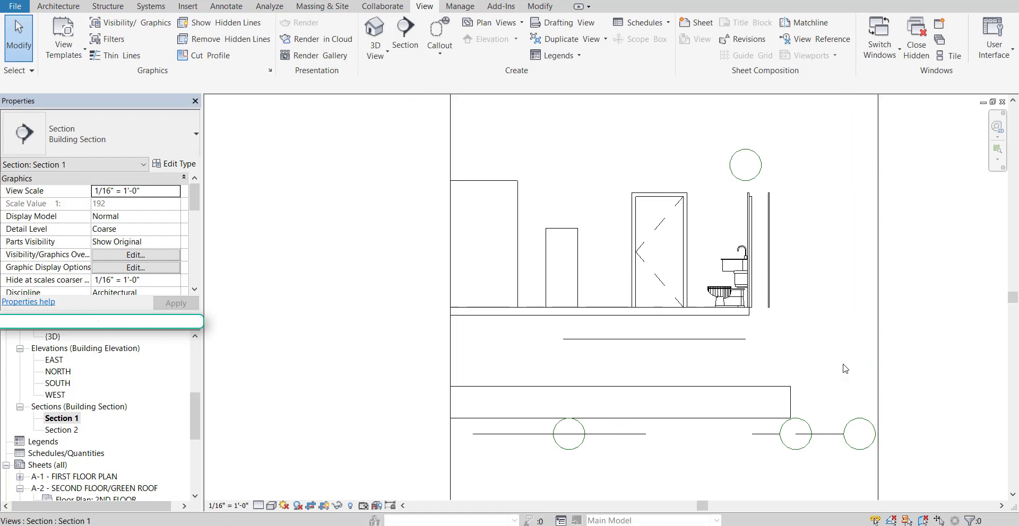
click(259, 507)
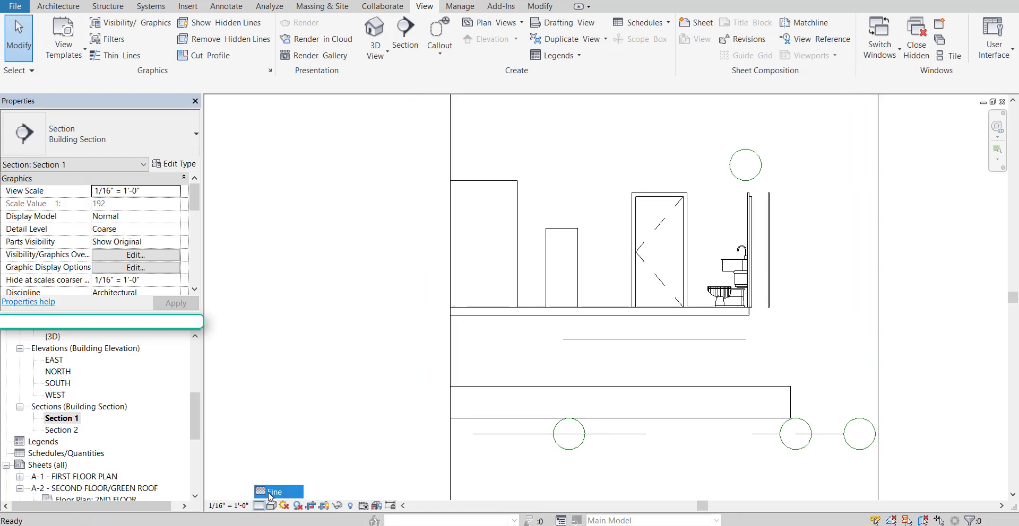
click(268, 495)
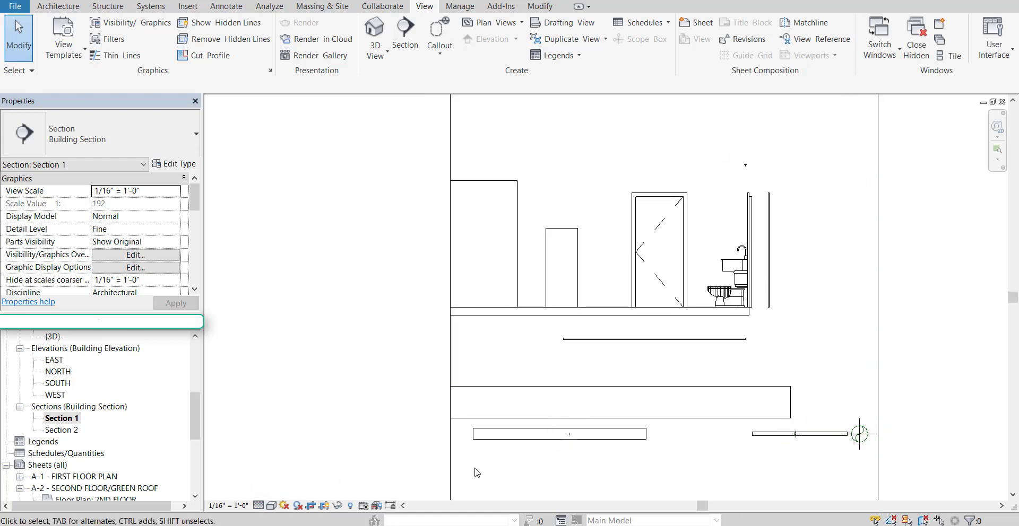
Hide the categories of the door, wall and other architectural elements around the fixtures in Section 1
drag(705, 219, 436, 164)
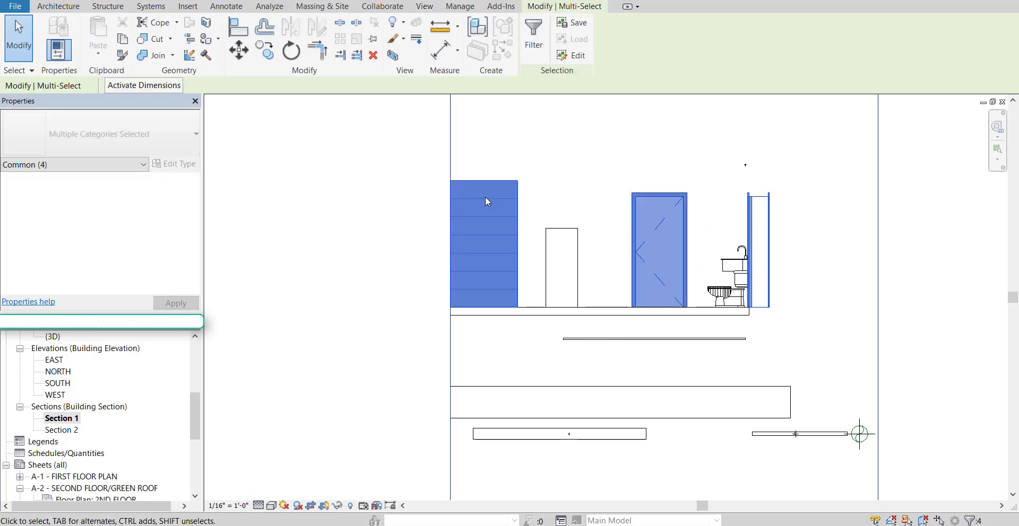
right_click(483, 202)
mouse_move(532, 256)
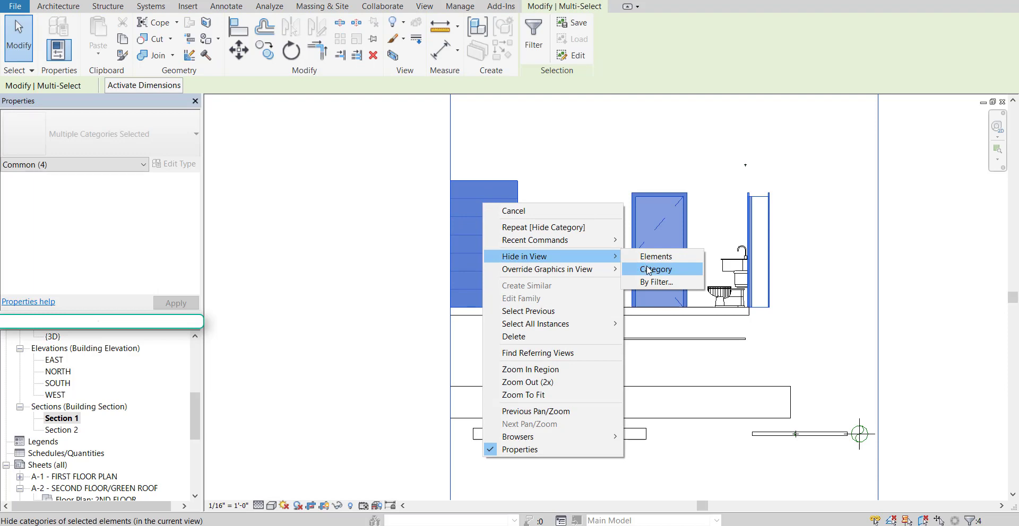
click(648, 271)
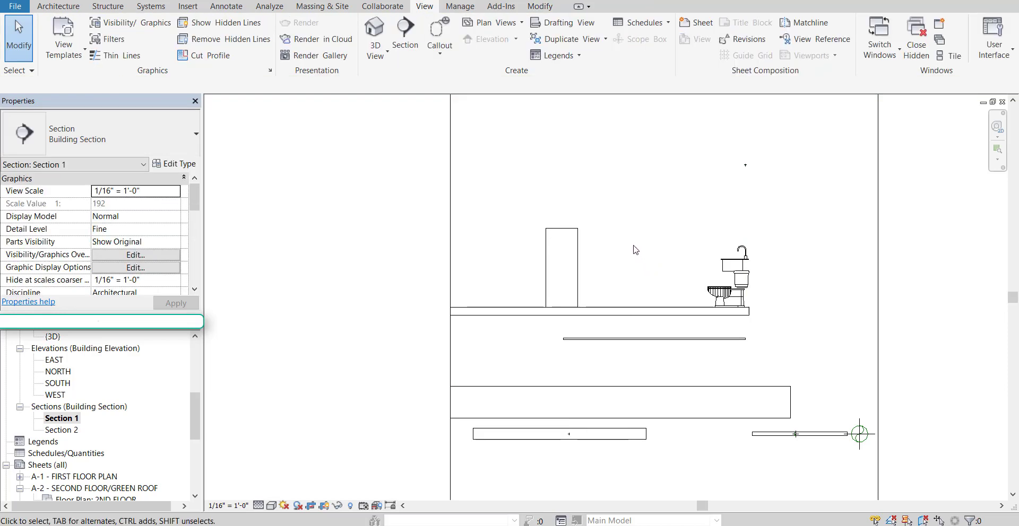
Hide the 5" concrete floor element beneath the water heater and fixtures in Section 1
scroll(674, 309, up, 1)
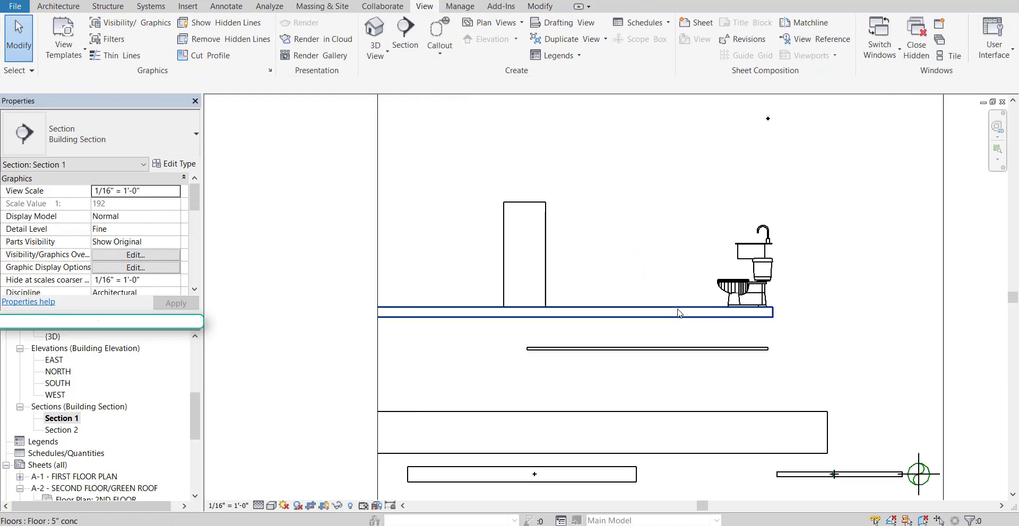
click(543, 286)
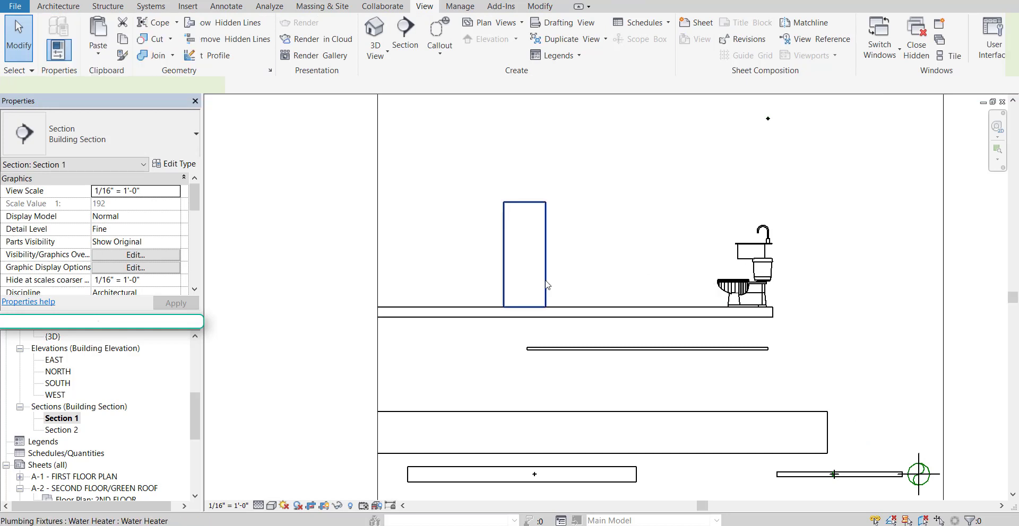
key(Escape)
click(606, 314)
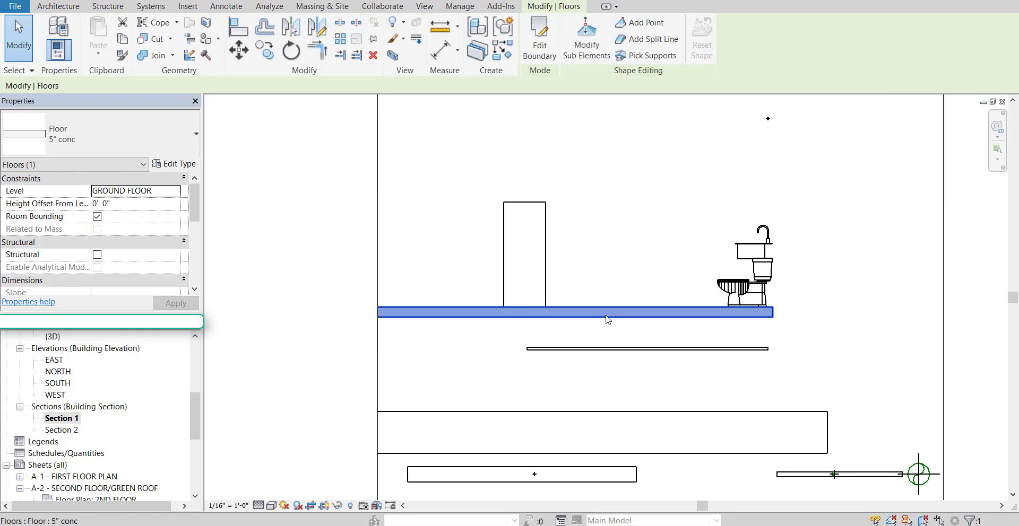
right_click(607, 315)
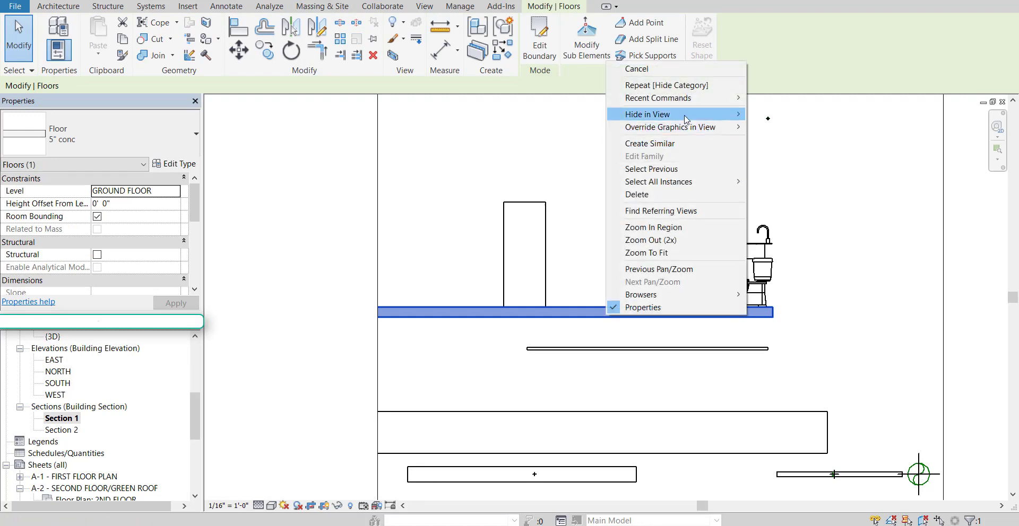
mouse_move(685, 116)
click(783, 123)
Hide the long Bearing Footing 48" x 24" wall foundation element above the lower pipes in Section 1
middle_drag(721, 353, 782, 346)
middle_drag(913, 342, 791, 325)
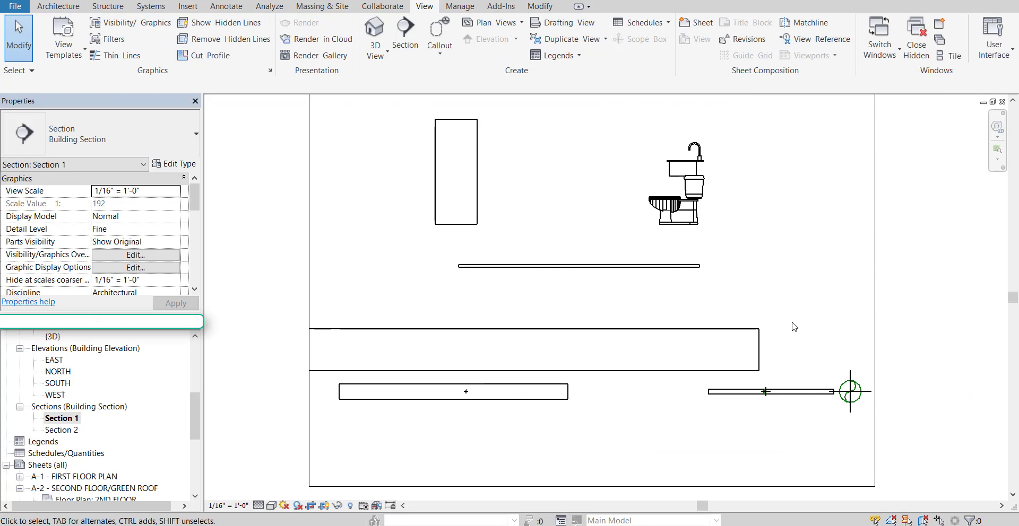
click(709, 333)
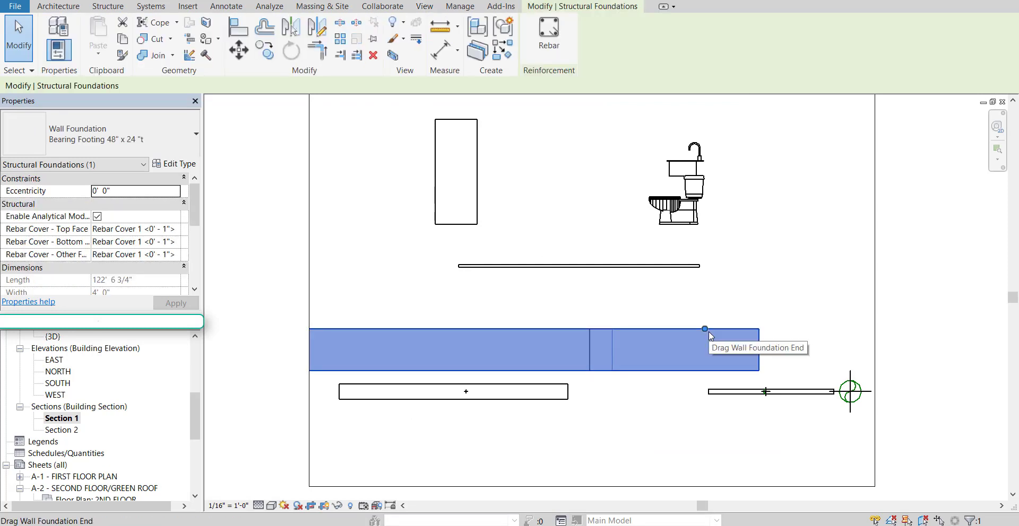
click(526, 390)
key(Escape)
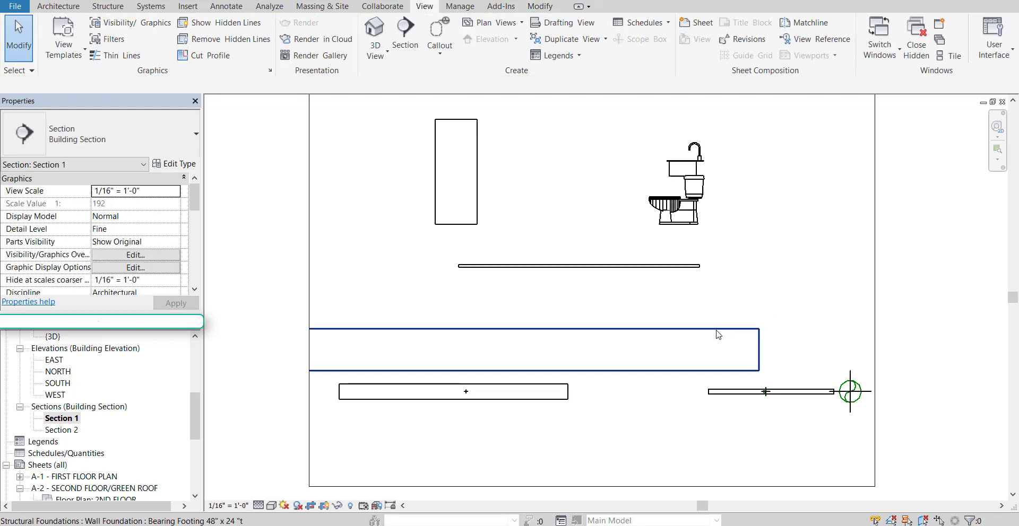
click(716, 329)
right_click(715, 330)
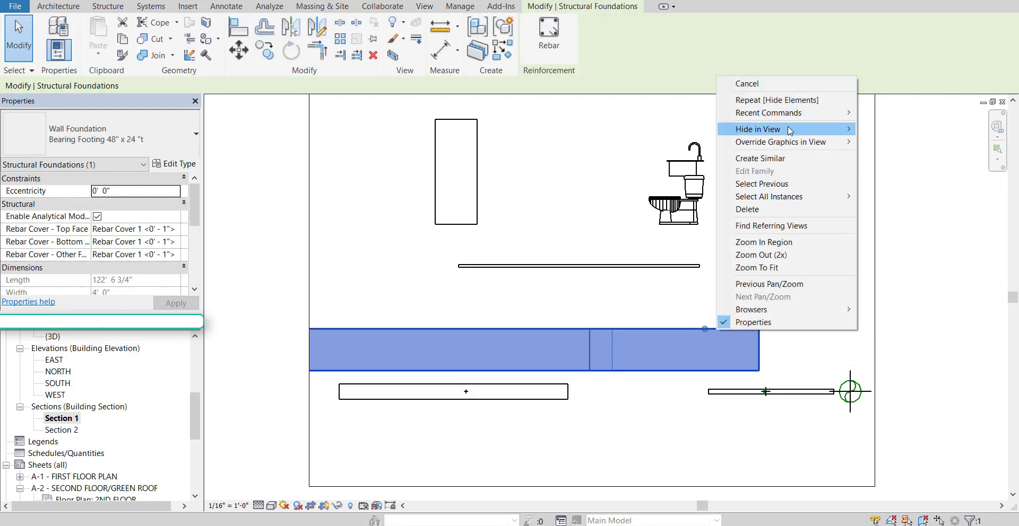
mouse_move(843, 129)
click(899, 130)
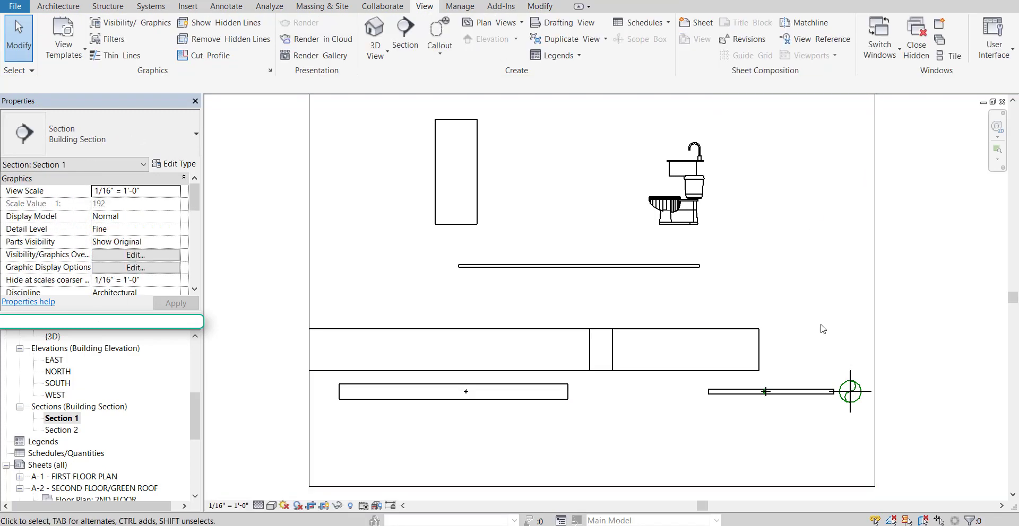
Hide the whole structural foundations category in Section 1 using the remaining footings
drag(807, 355, 520, 321)
right_click(556, 346)
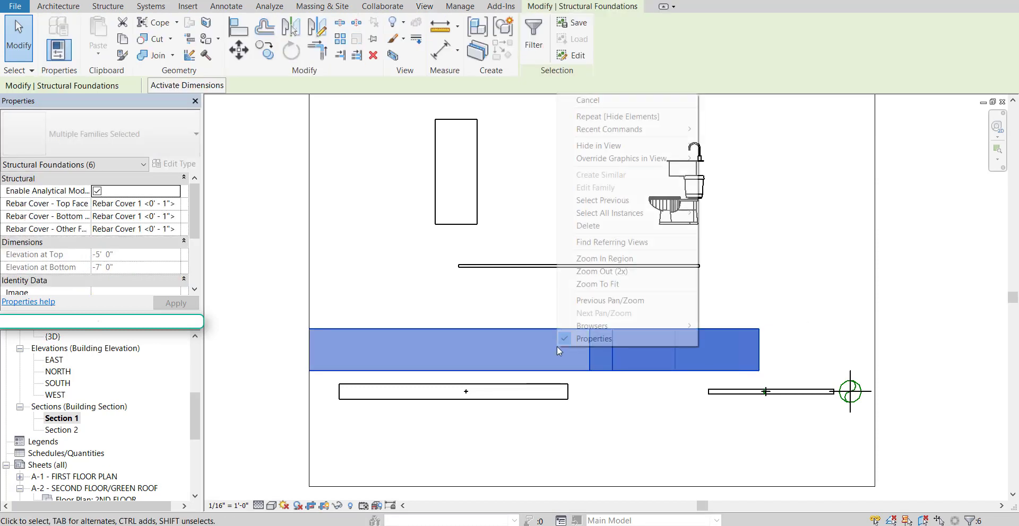
mouse_move(645, 145)
click(731, 159)
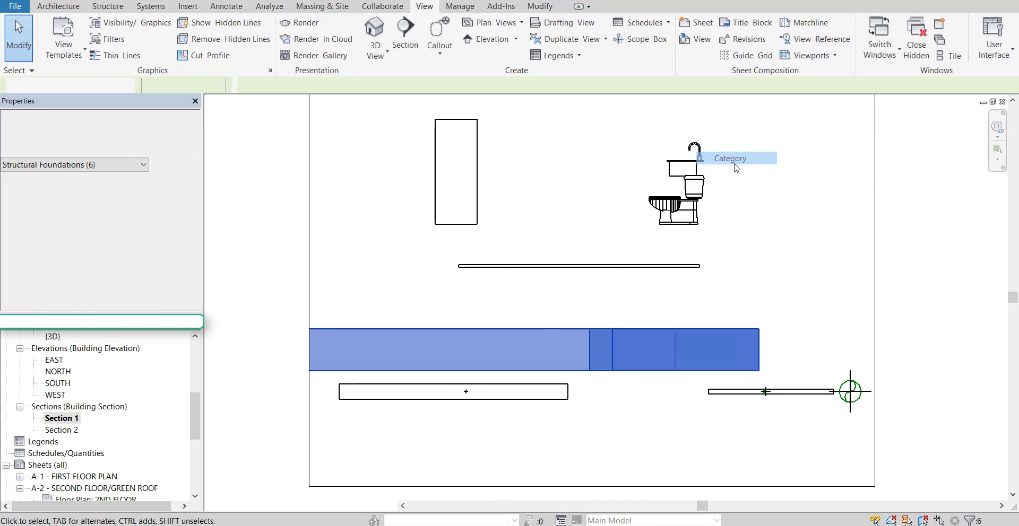
Examine the remaining pipes and plumbing fixtures in Section 1, including the 12" pipe seen end-on
scroll(932, 355, down, 1)
middle_drag(931, 357, 876, 359)
scroll(819, 379, up, 1)
click(835, 398)
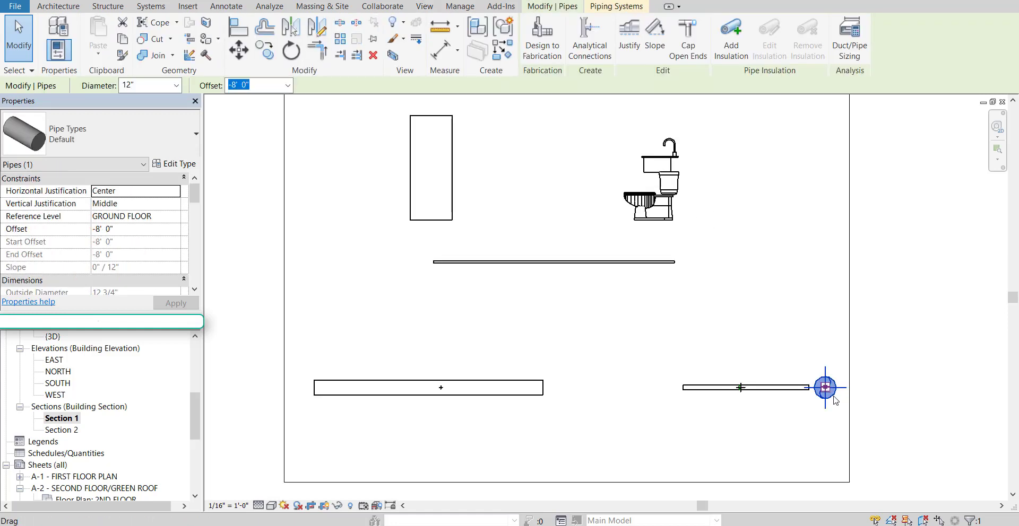
click(888, 425)
middle_drag(651, 303, 697, 329)
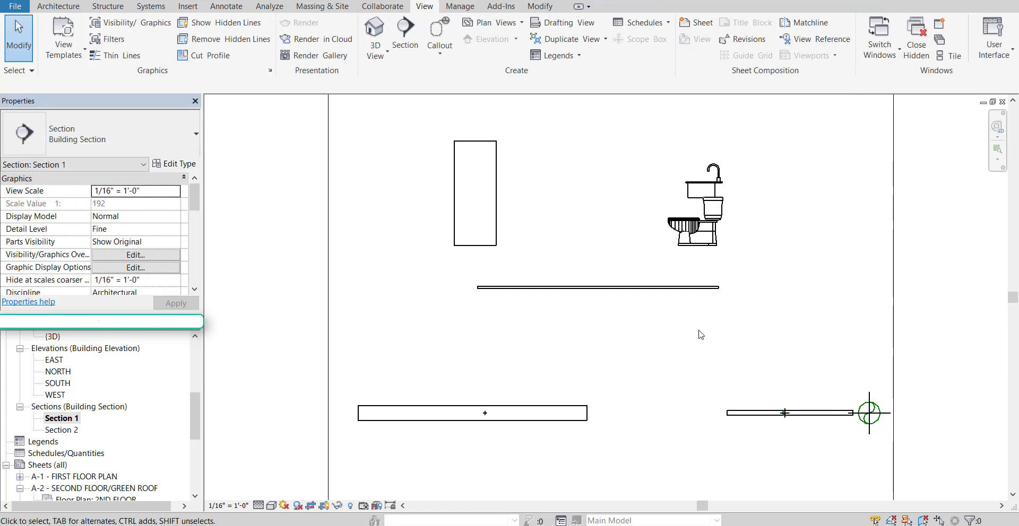
scroll(693, 324, up, 1)
middle_drag(789, 345, 786, 353)
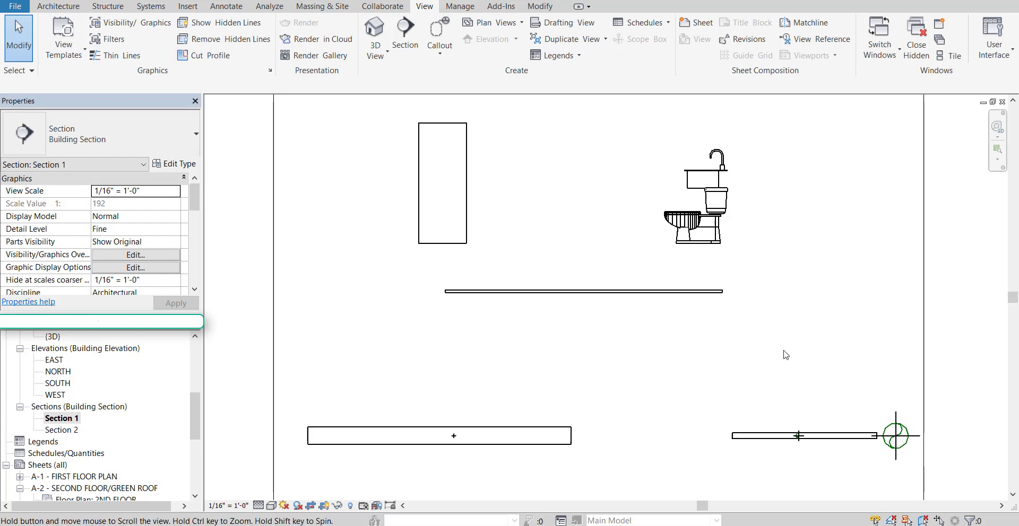
scroll(756, 348, down, 1)
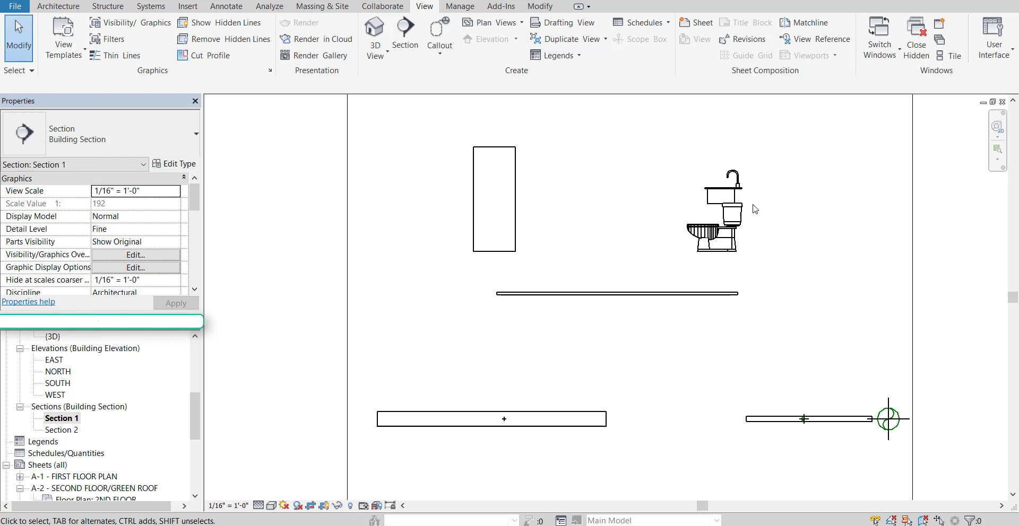
Draw a 1" vertical pipe about 5' long from just above the lower pipe up to the start of the horizontal pipe beneath the fixtures
click(147, 7)
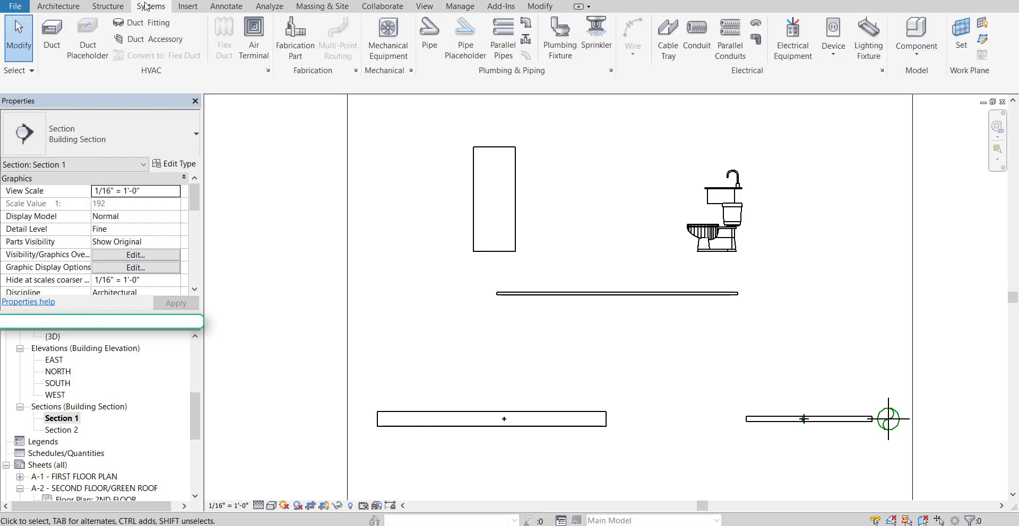
click(429, 35)
drag(252, 89, 223, 90)
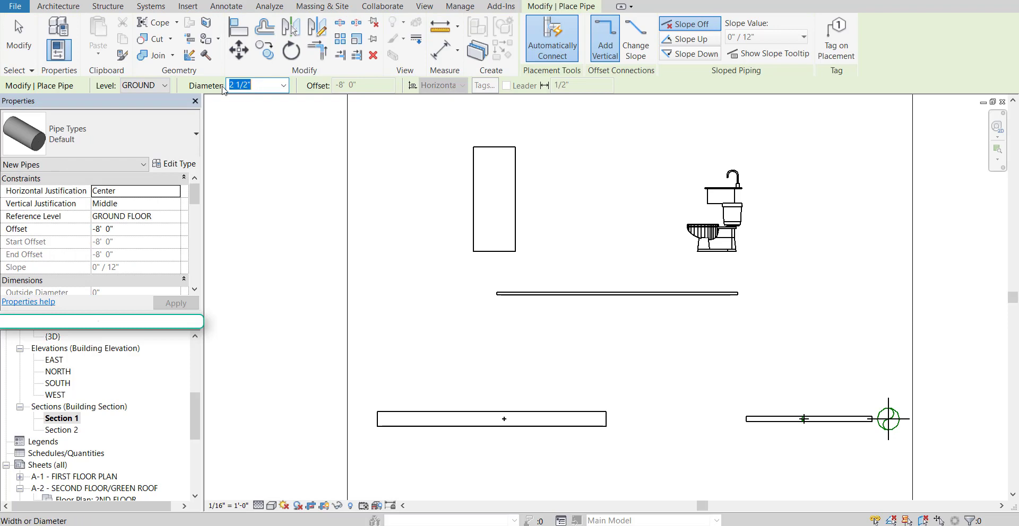
text(1)
key(Return)
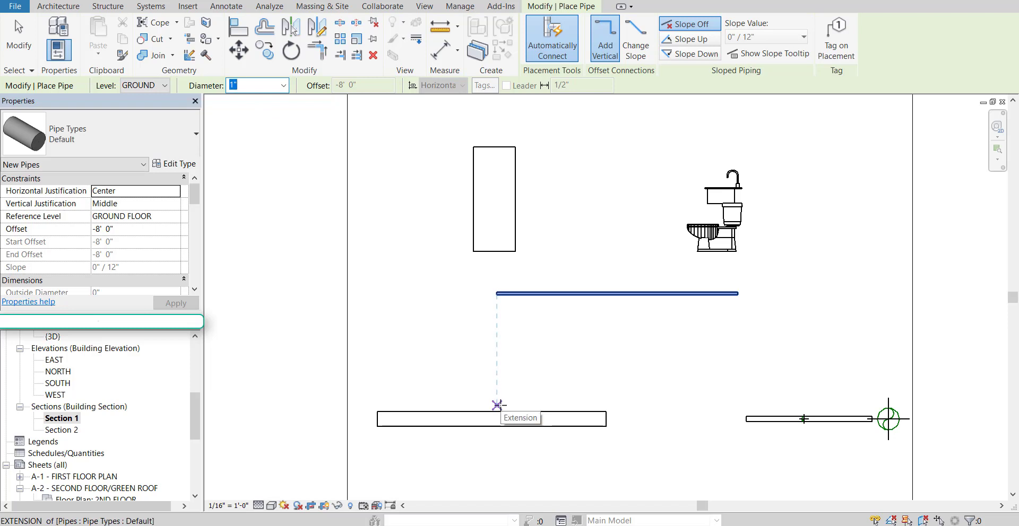
click(497, 404)
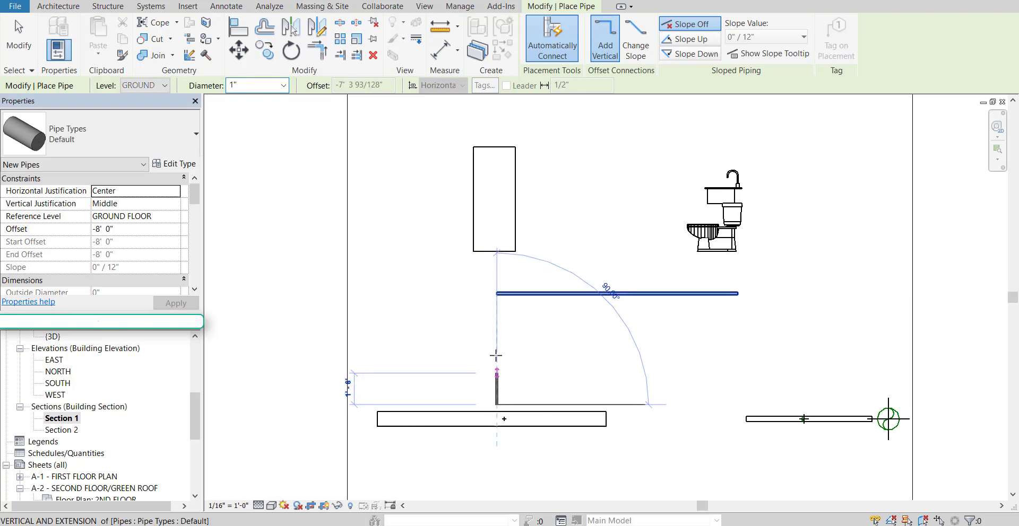
click(495, 303)
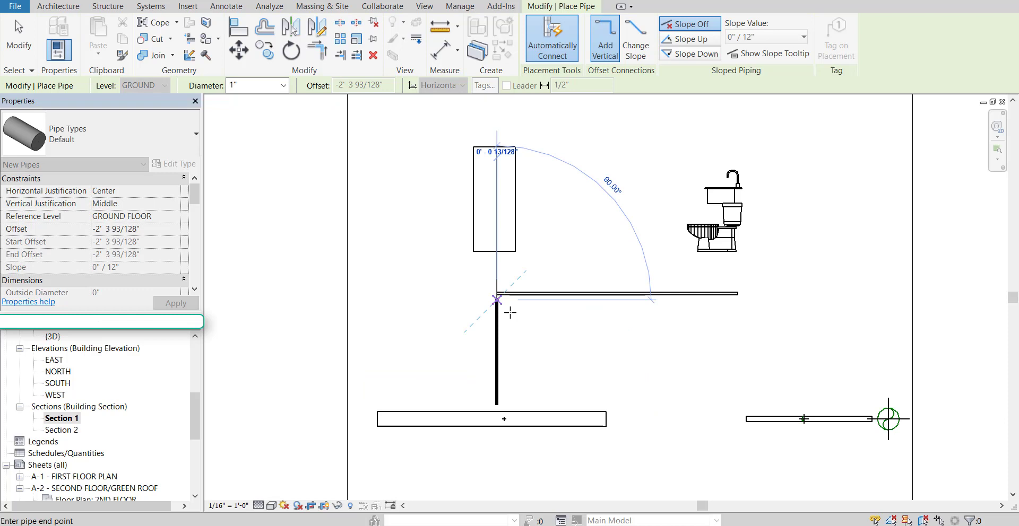
key(Escape)
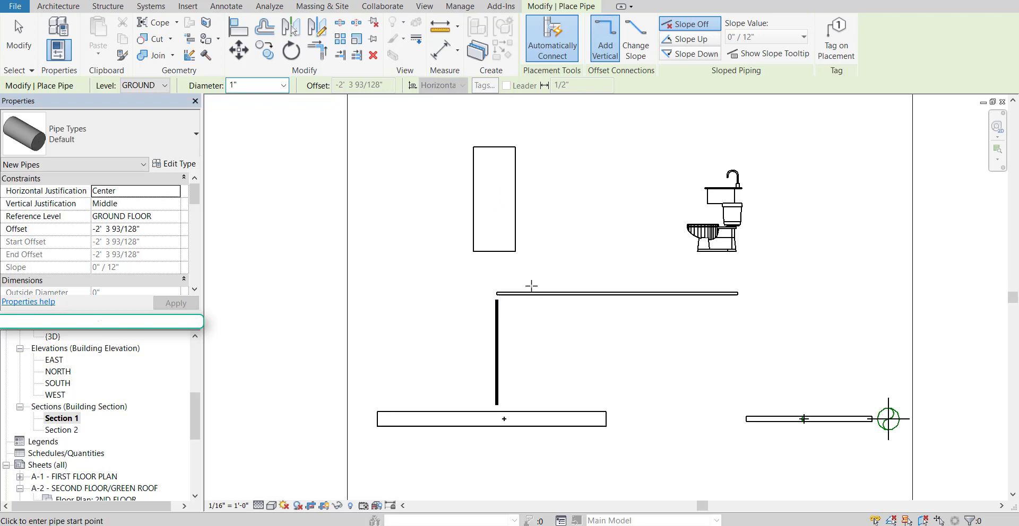
Draw a 1" pipe rising 7'-6" beside the water heater and turning horizontally above it, in line with the lower vertical pipe
click(532, 286)
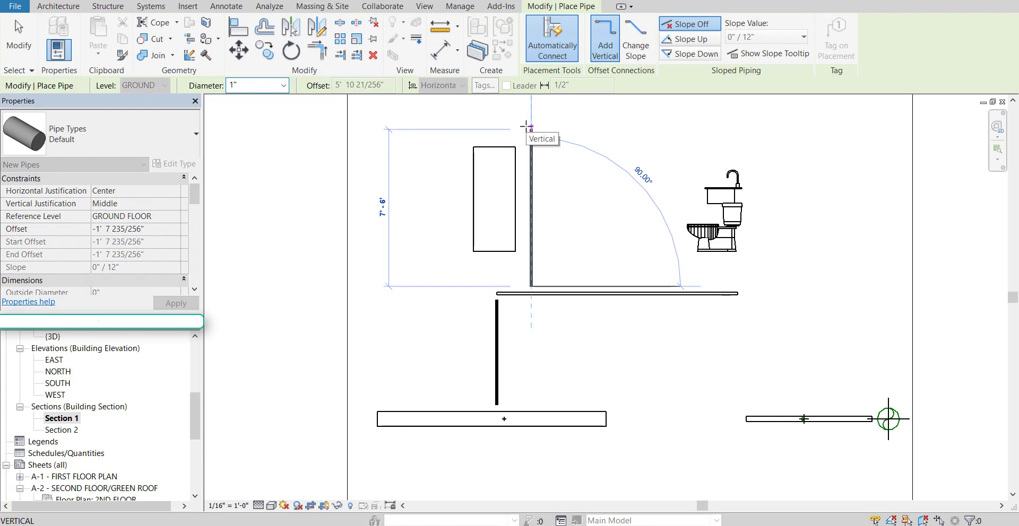
click(527, 125)
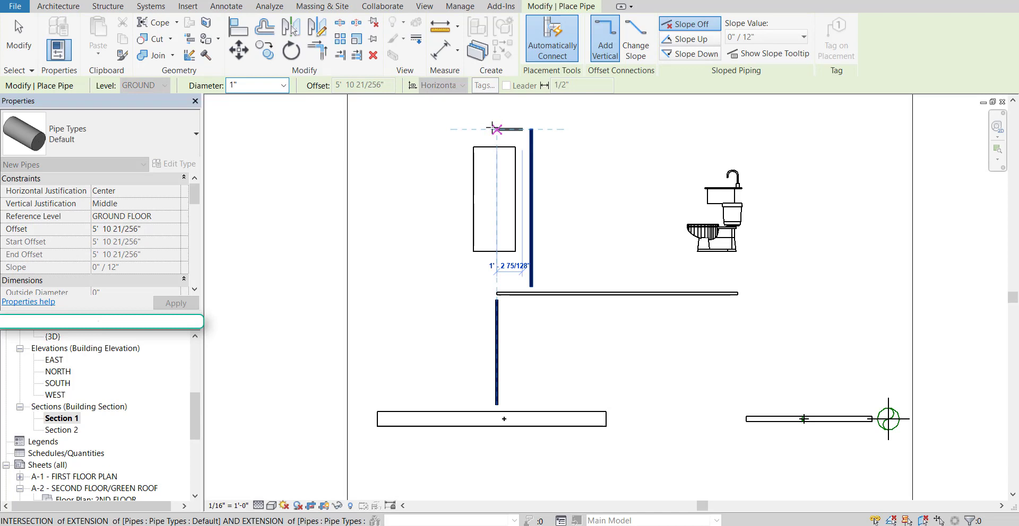
click(496, 129)
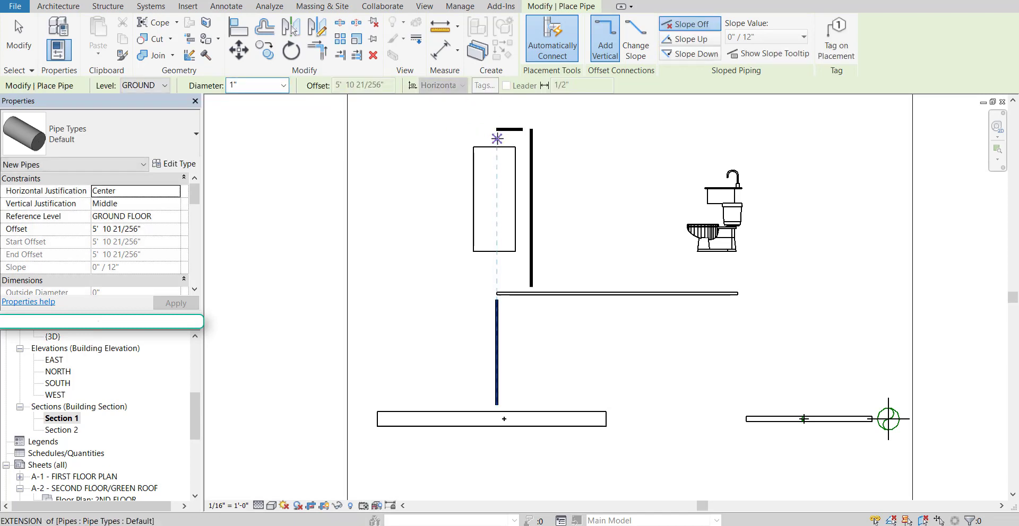
Draw a short 1" vertical pipe about 6" long down onto the top of the water heater
click(496, 139)
click(496, 147)
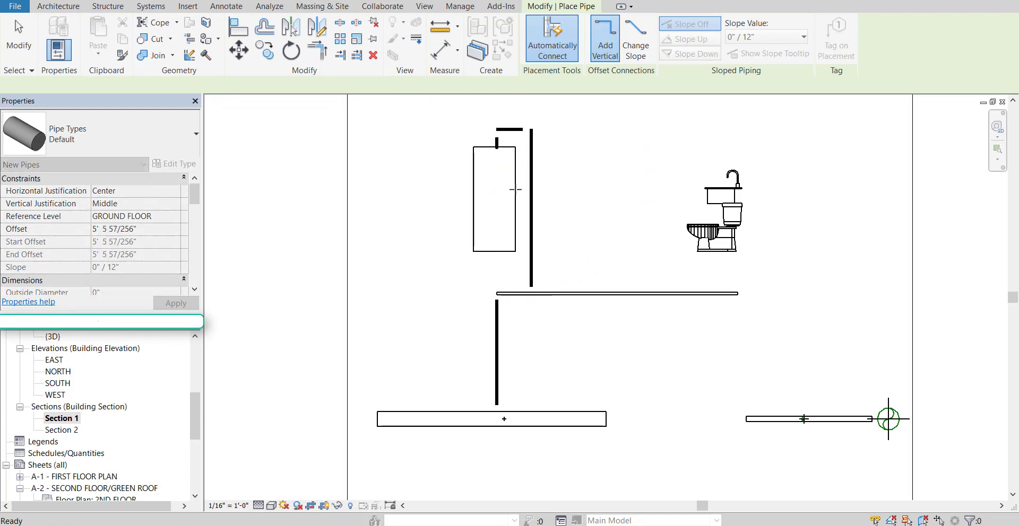
scroll(523, 336, up, 1)
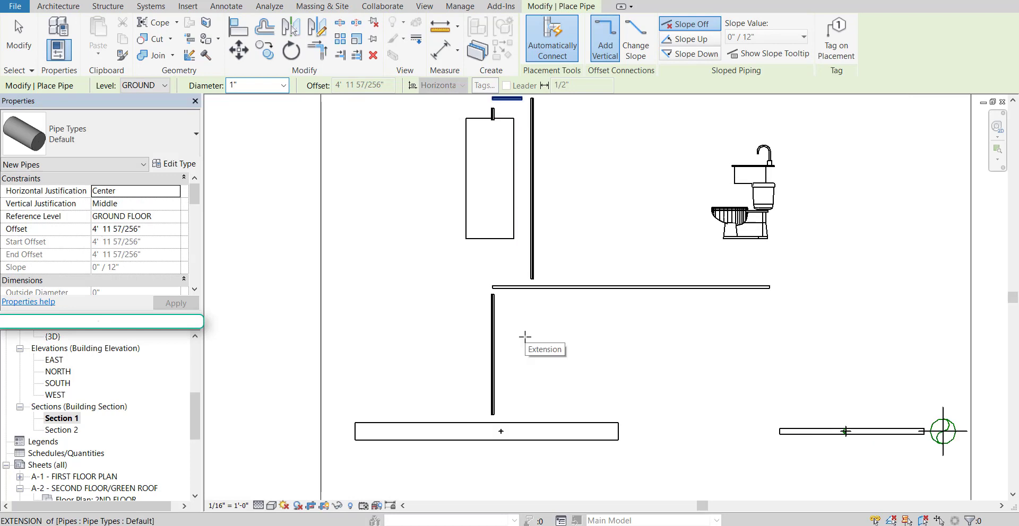
scroll(525, 337, down, 1)
key(Escape)
click(532, 259)
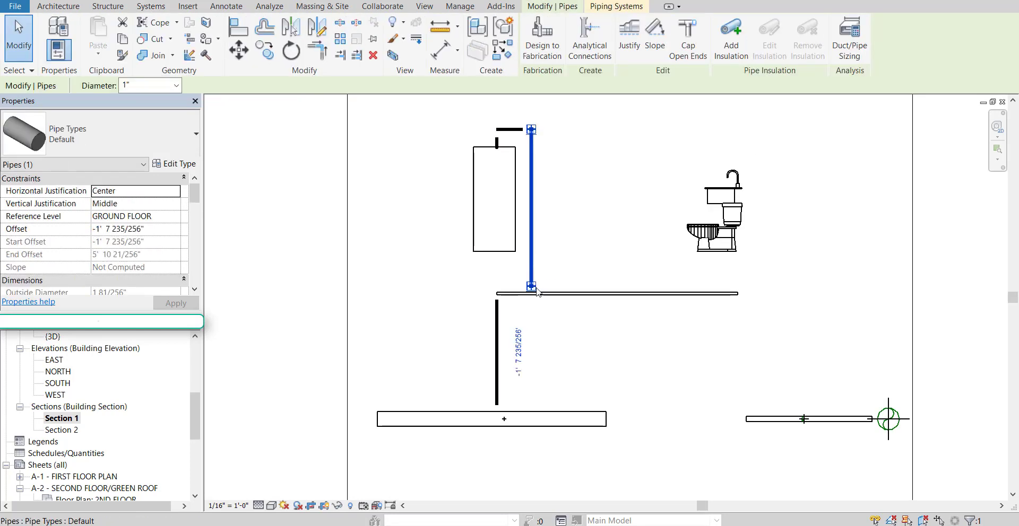
click(537, 293)
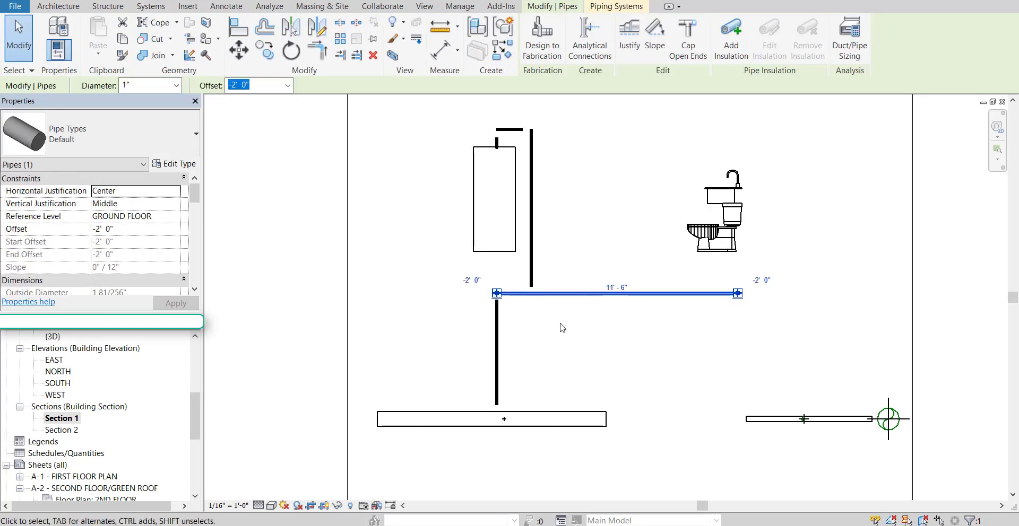
key(Escape)
middle_drag(650, 331, 624, 360)
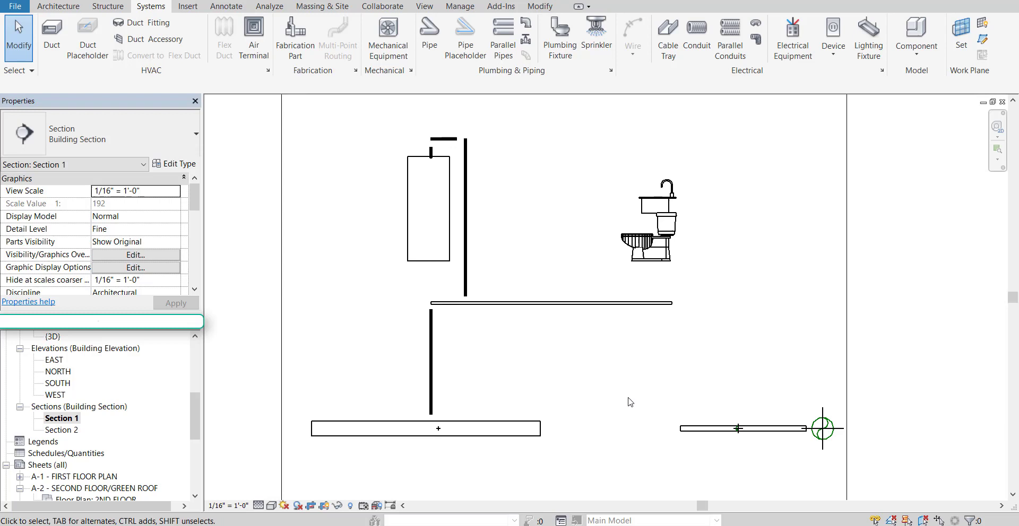
Open the Section 2 view and hide the categories of the upper roof, walls, levels and other building elements above the fixtures
double_click(62, 430)
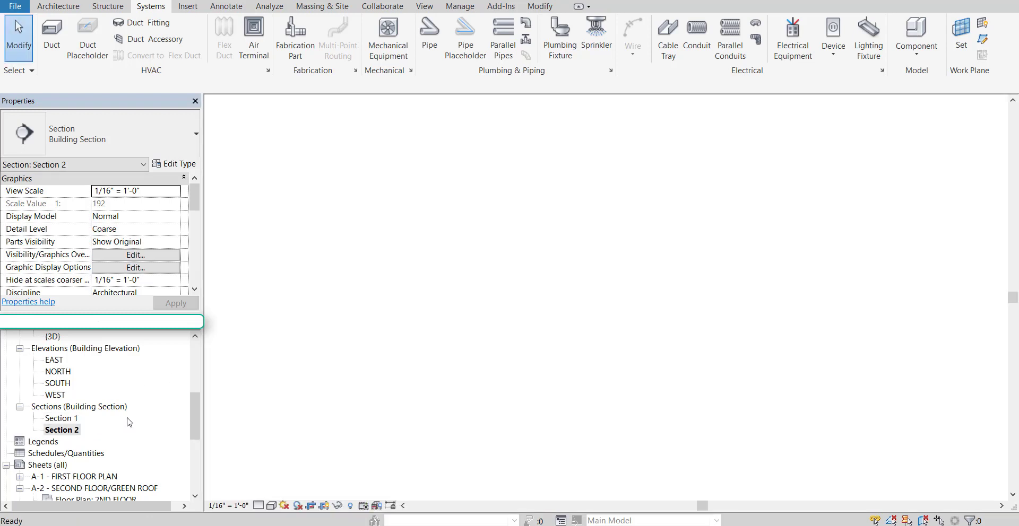
scroll(672, 295, up, 1)
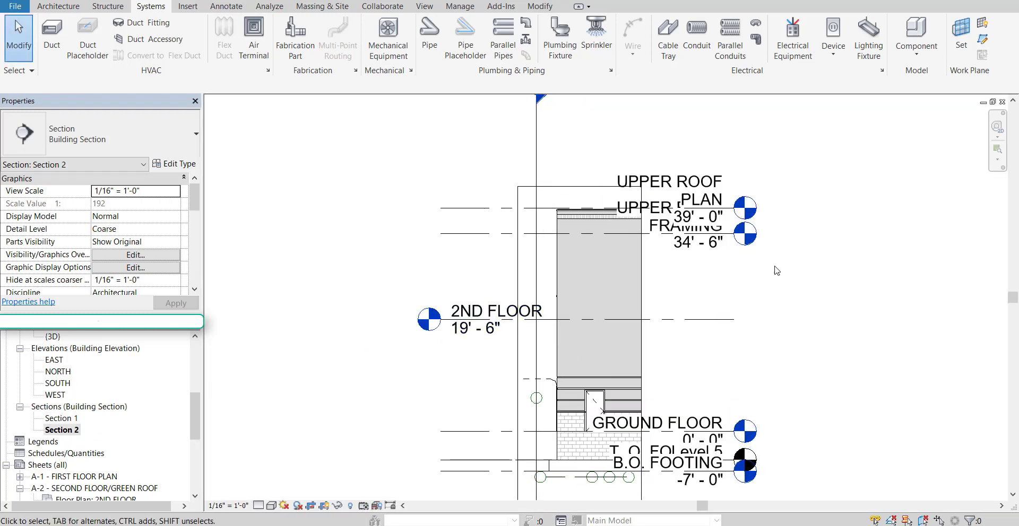
drag(795, 250, 594, 166)
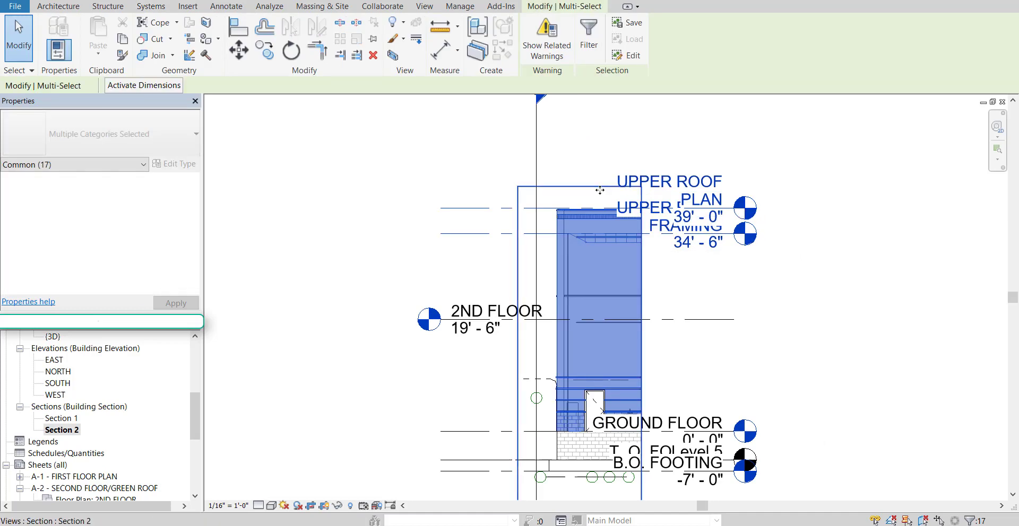
right_click(600, 189)
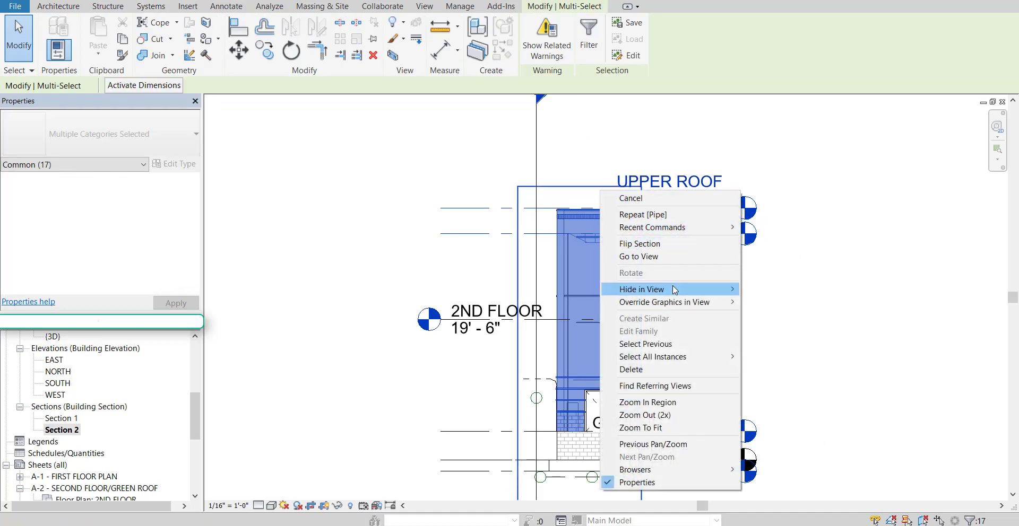
mouse_move(710, 289)
click(773, 302)
scroll(557, 348, up, 4)
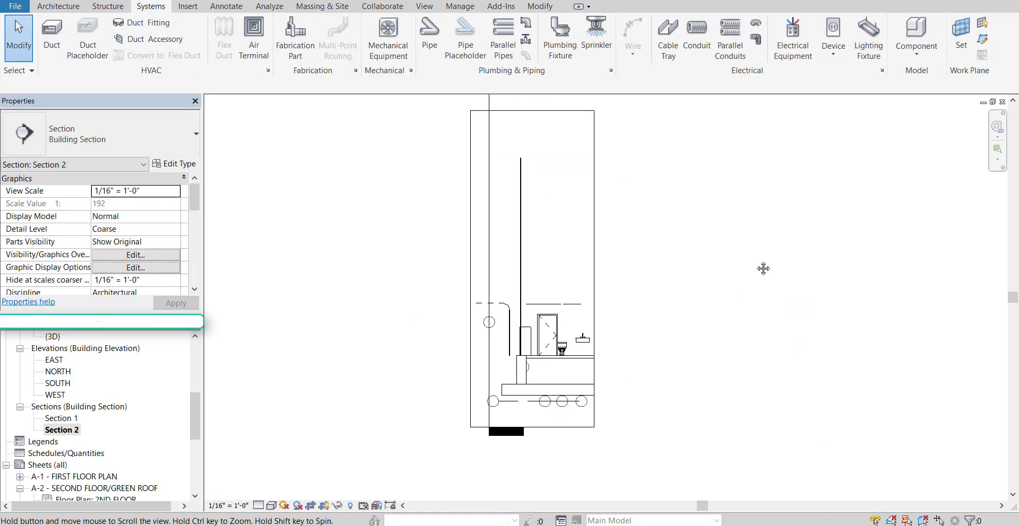
Hide the categories of the foundation footings, brick wall and concrete column below the floor in Section 2
scroll(494, 282, up, 2)
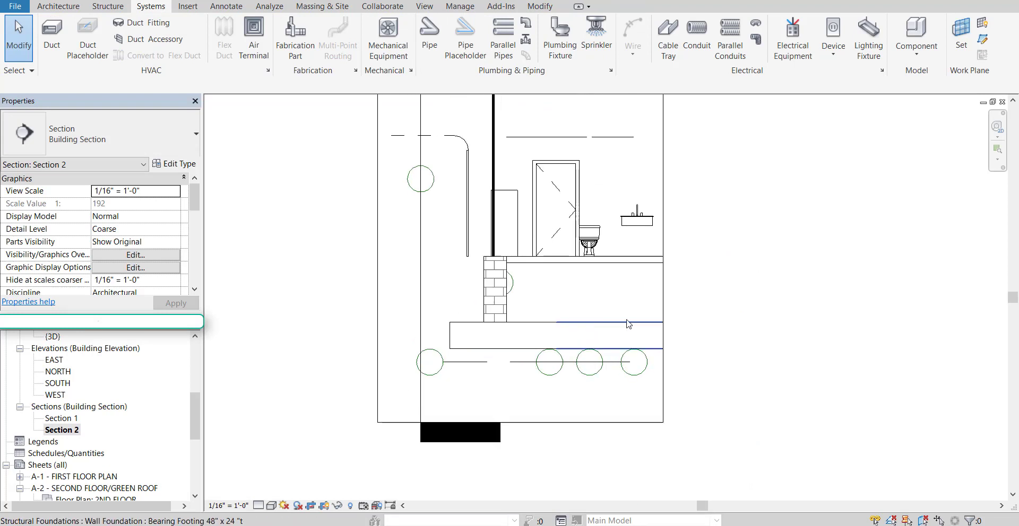
drag(717, 335, 499, 304)
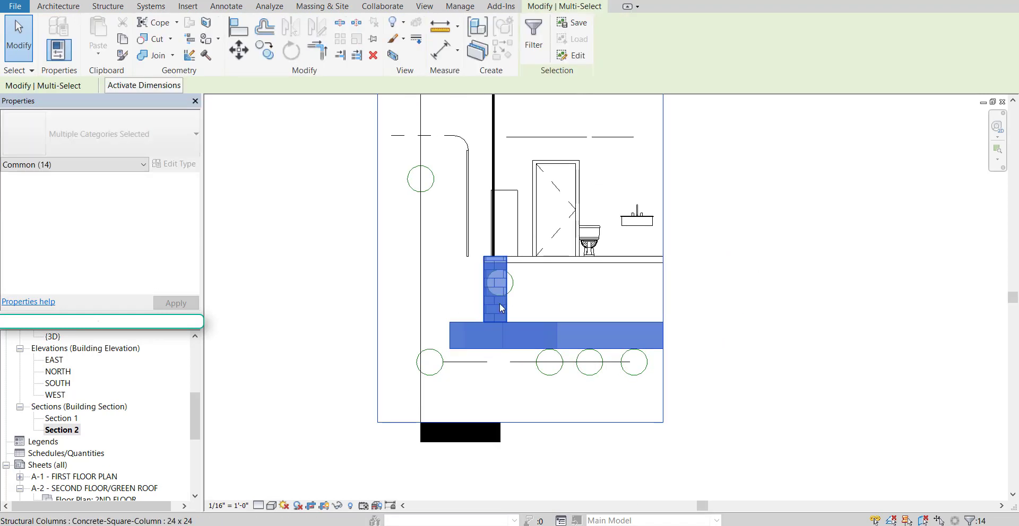
right_click(499, 303)
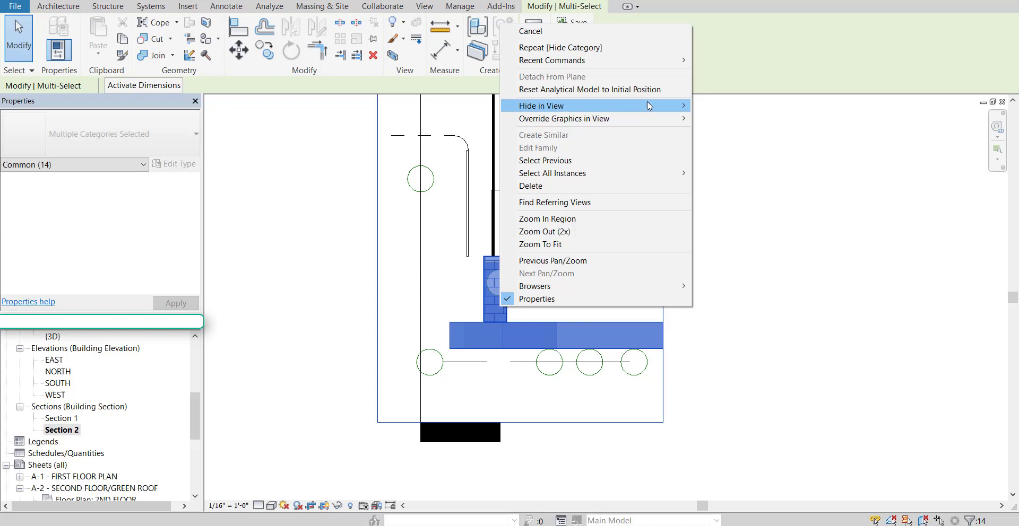
mouse_move(648, 106)
click(752, 123)
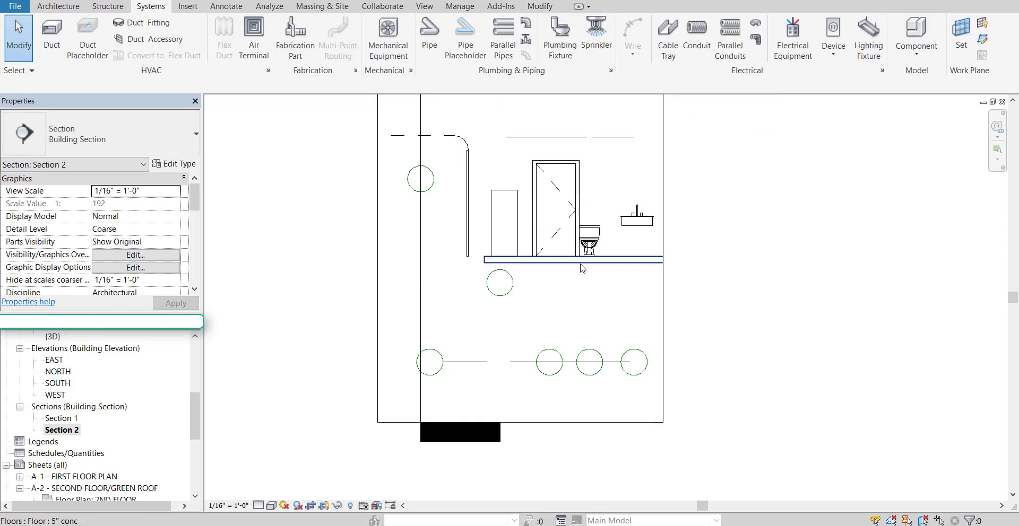
Hide the categories of the single-flush door and the 5" concrete floor together in Section 2
click(577, 188)
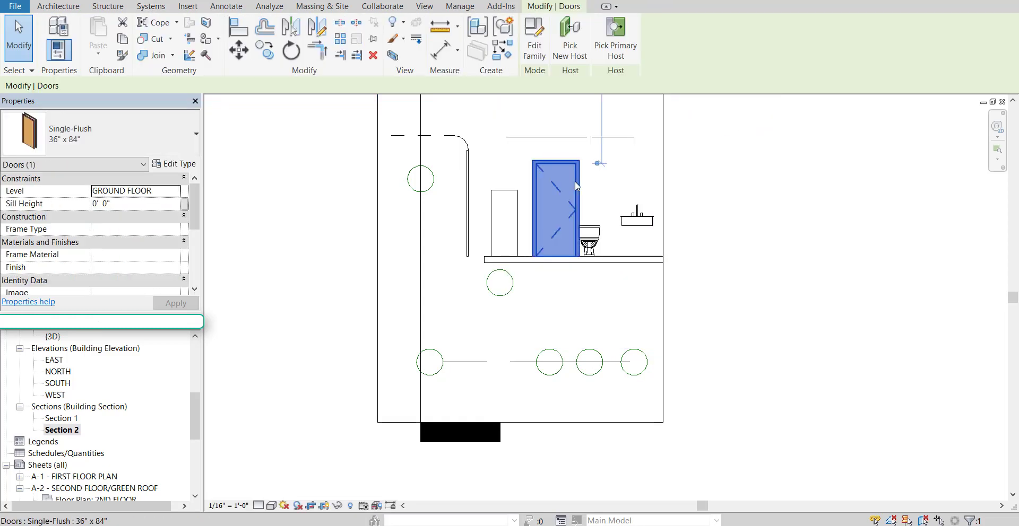
ctrl+click(631, 260)
right_click(631, 260)
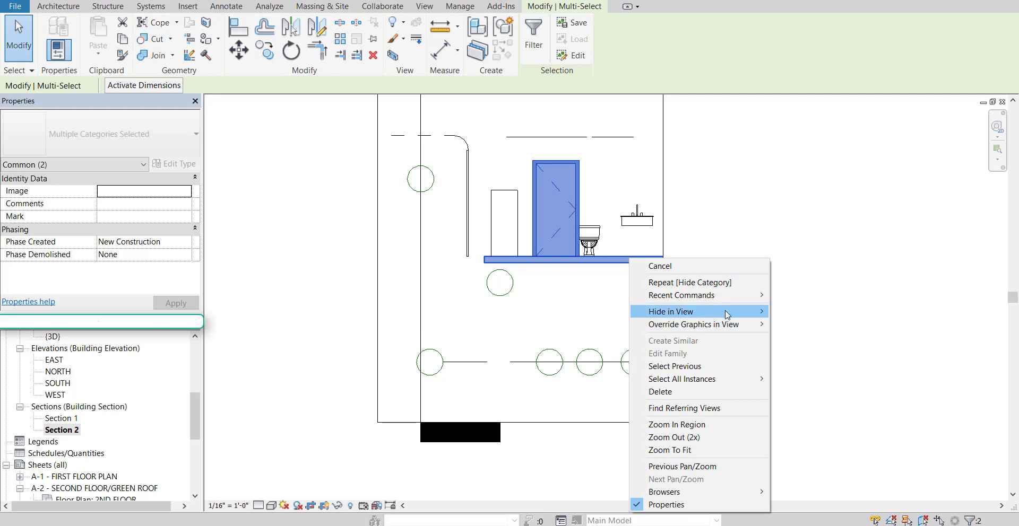
mouse_move(727, 314)
click(808, 325)
Draw a 1" vertical pipe from just below the sink down to just above the lowest pipes in Section 2
scroll(727, 333, up, 2)
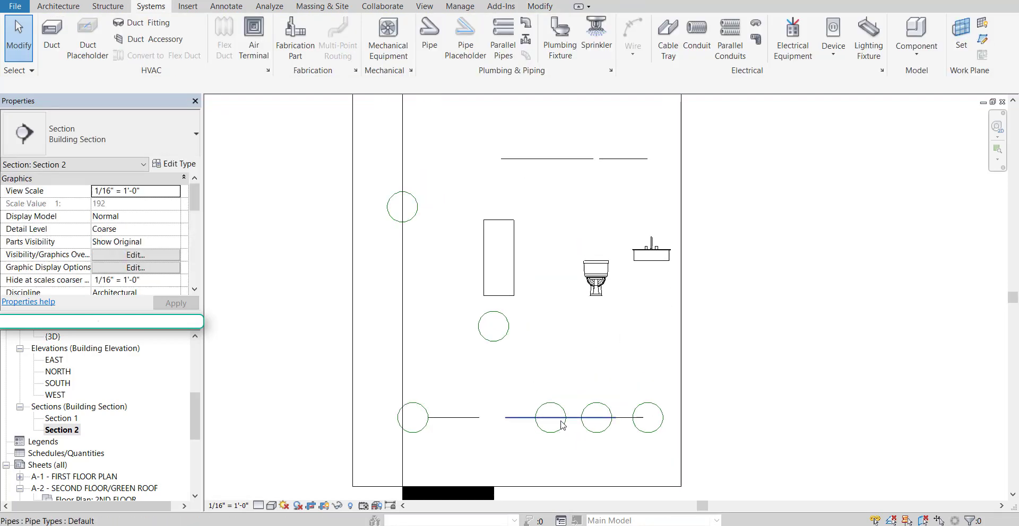
scroll(562, 360, up, 2)
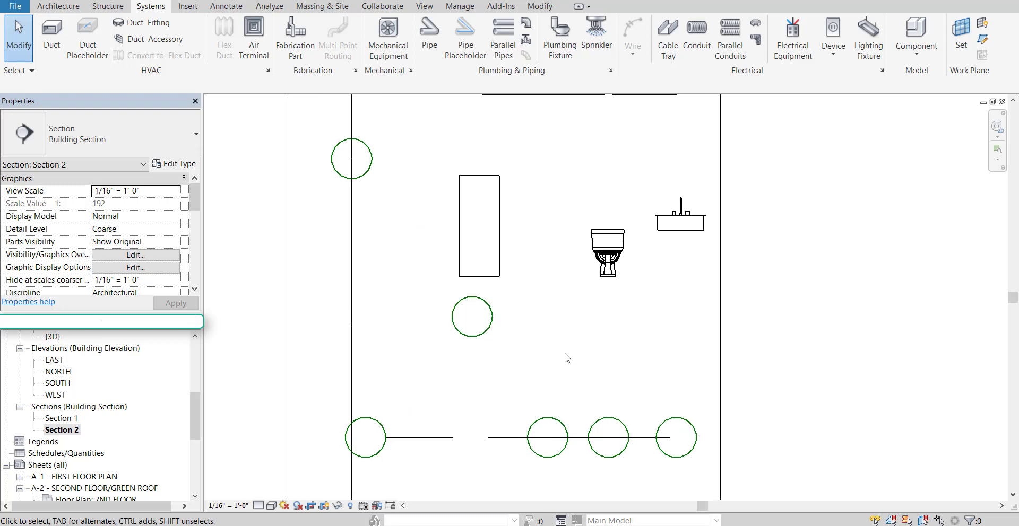
middle_drag(598, 352, 530, 348)
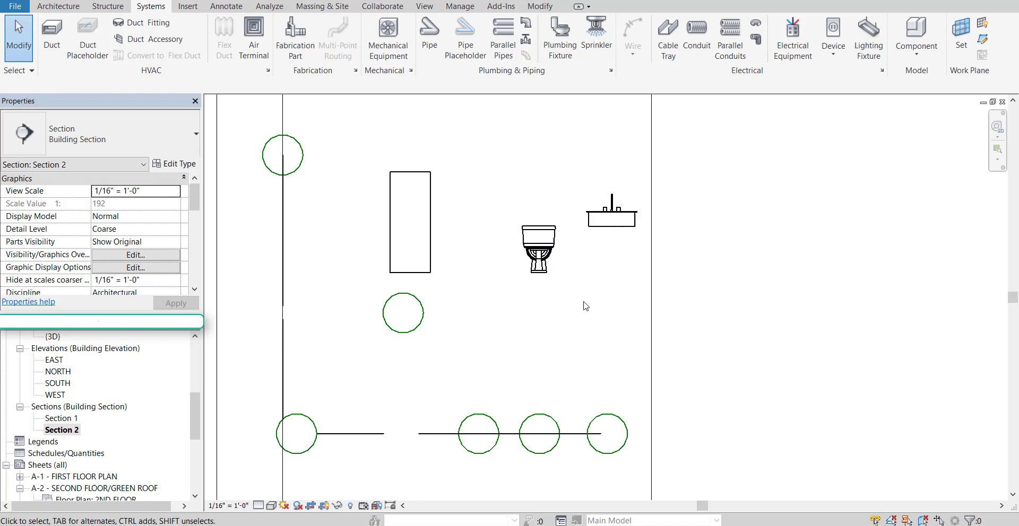
click(429, 41)
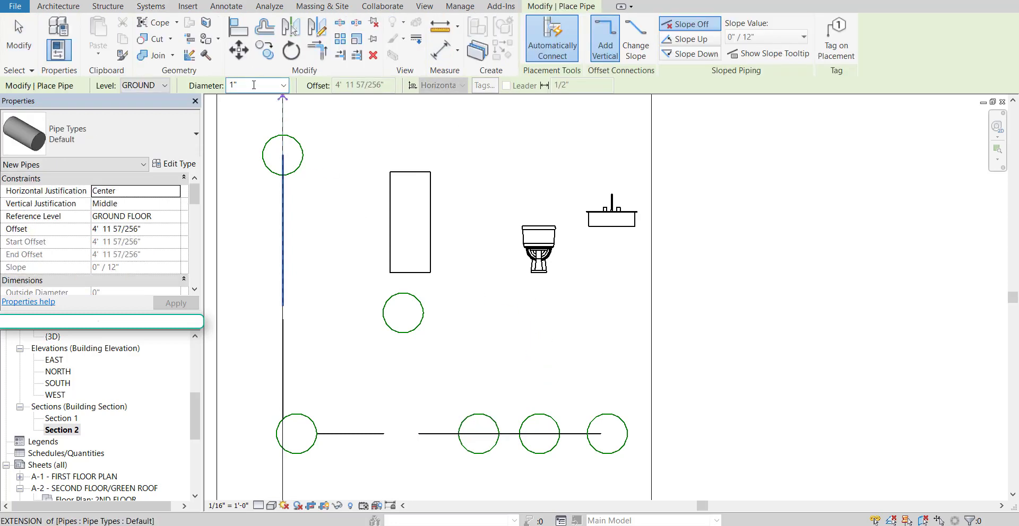
click(614, 231)
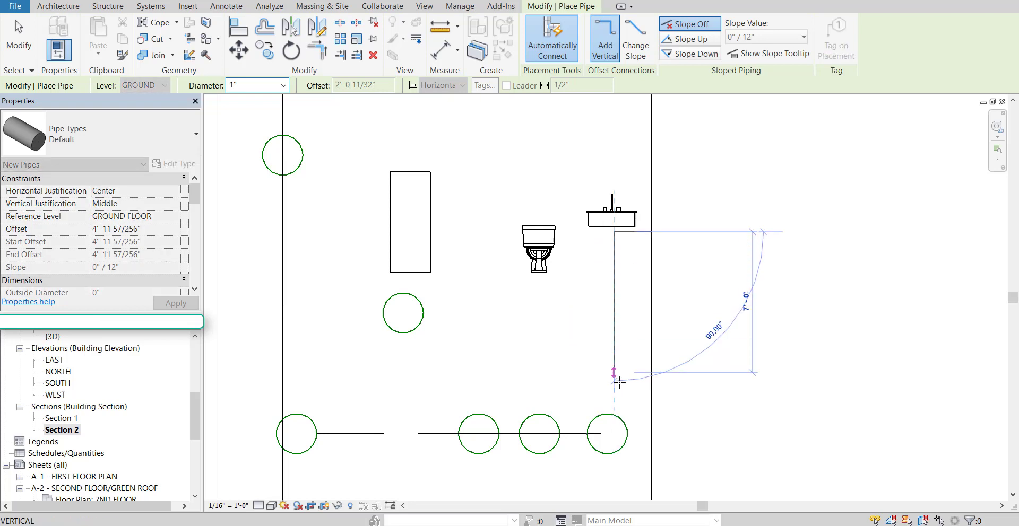
click(616, 403)
key(Escape)
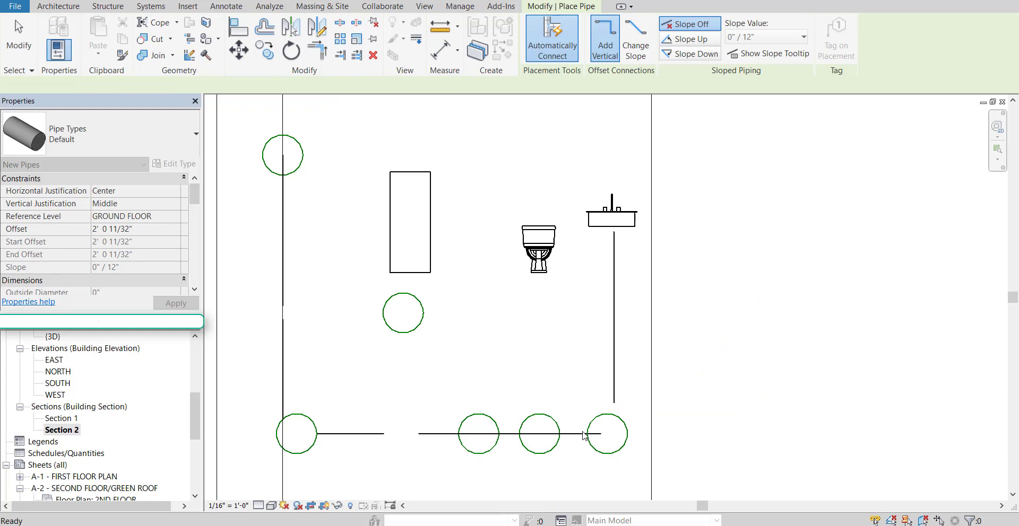
Draw a 1" vertical pipe from just below the toilet down to just above the lowest pipes, and set Section 2's detail level to Fine
click(539, 280)
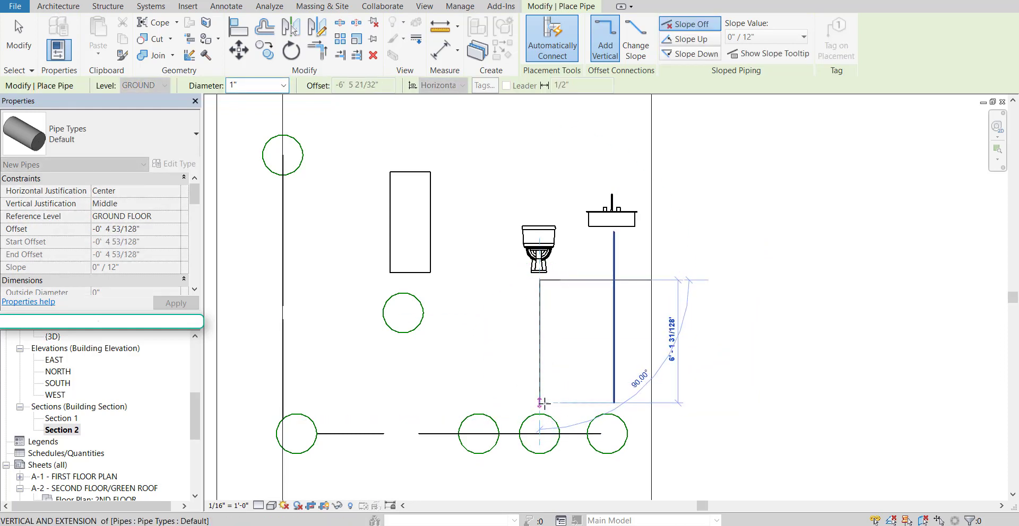
click(542, 403)
key(Escape)
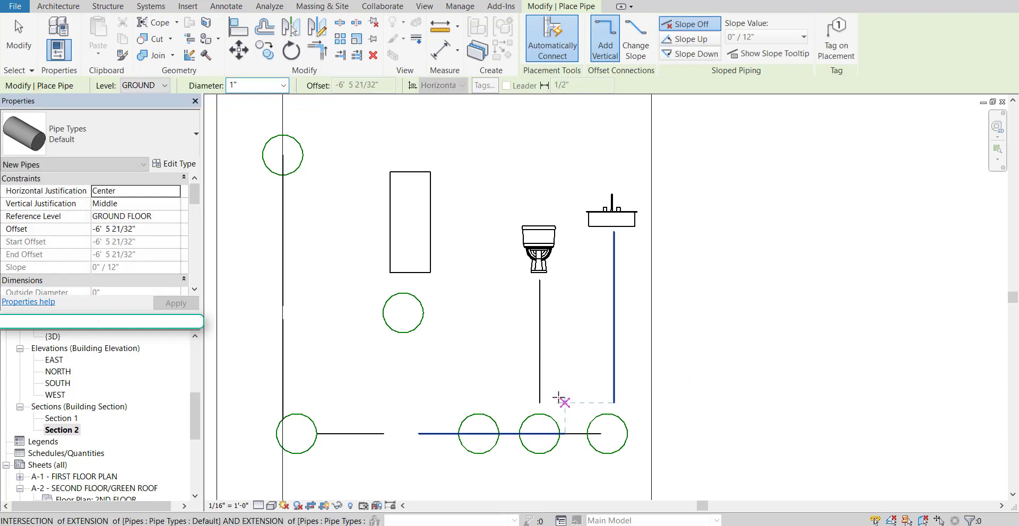
click(259, 506)
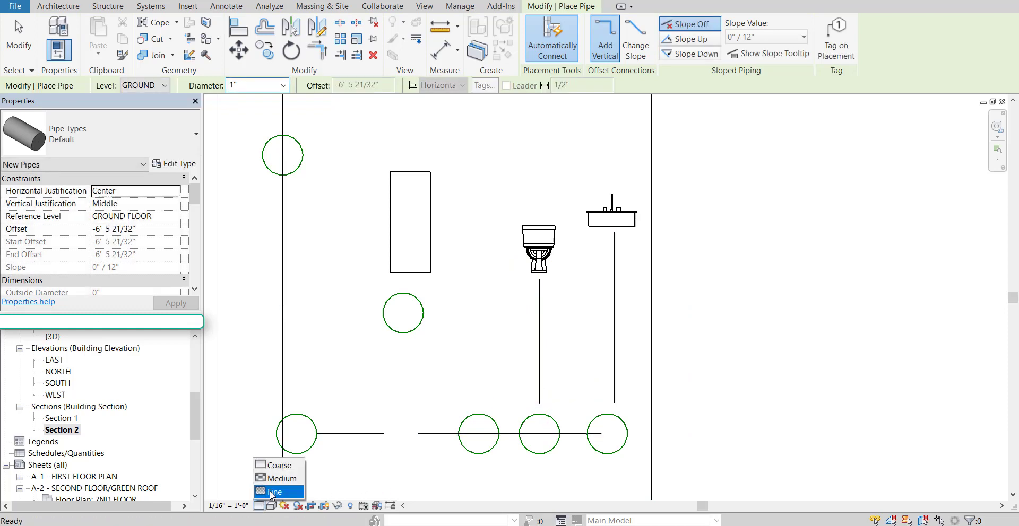
click(272, 493)
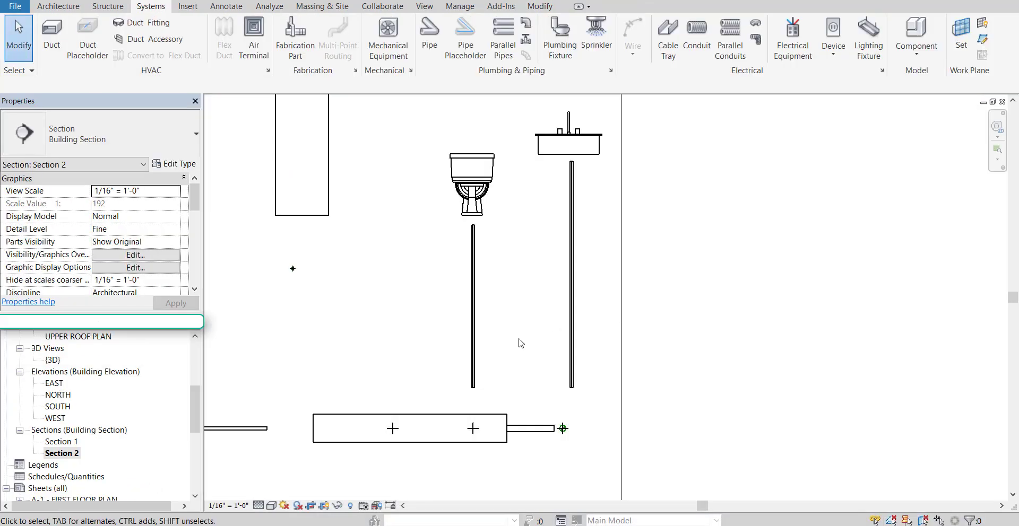
Open the GROUND FLOOR plan and examine where the new vertical pipes sit on the section lines relative to the water heater, toilet and sink
drag(197, 406, 175, 359)
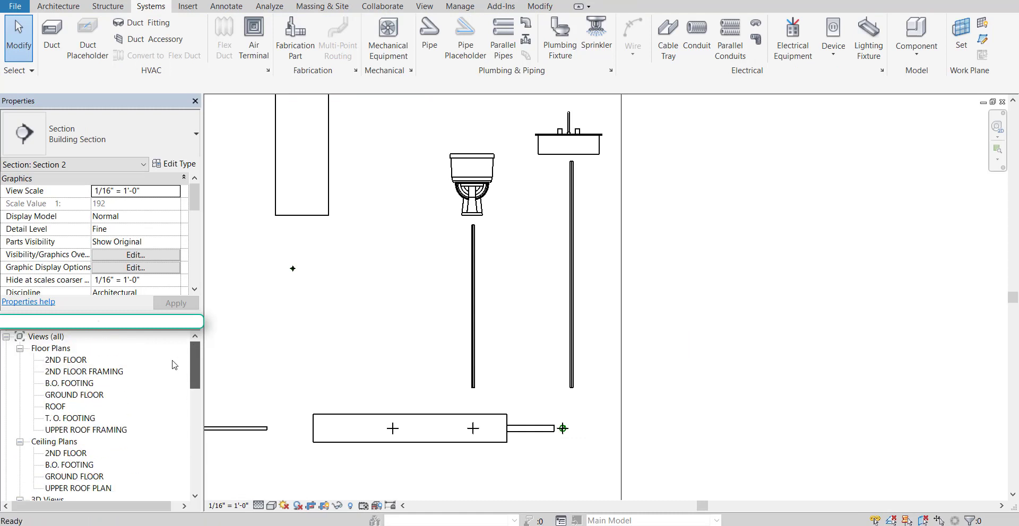
double_click(72, 396)
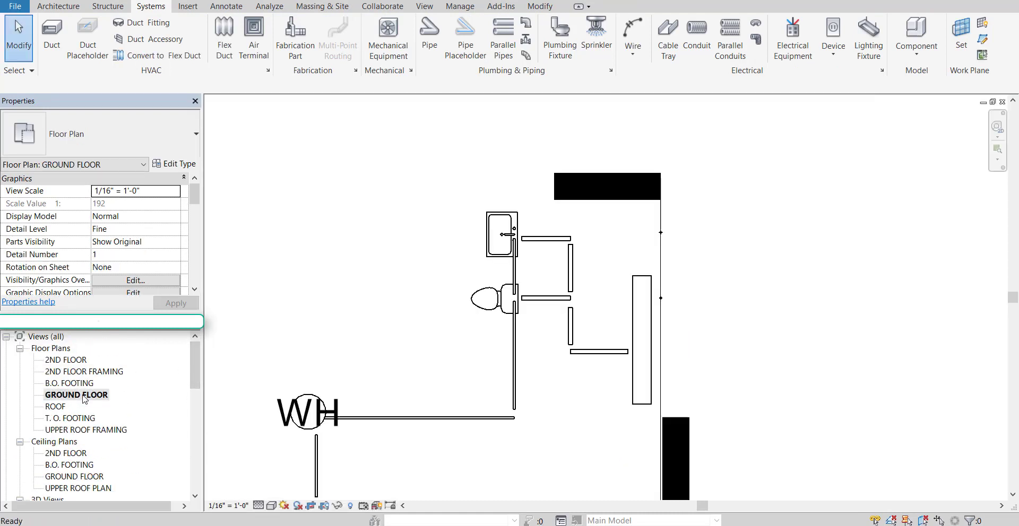
middle_drag(488, 429, 550, 261)
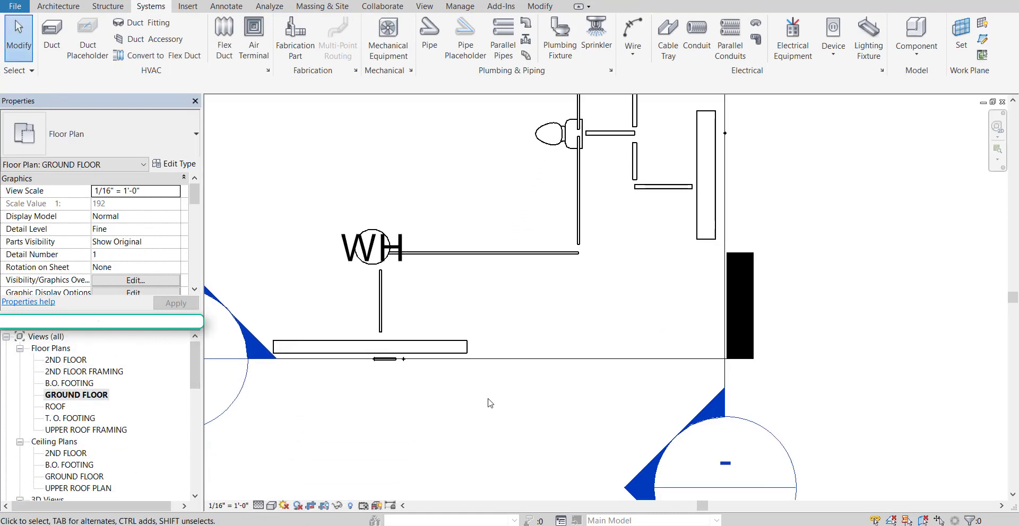
scroll(474, 402, up, 3)
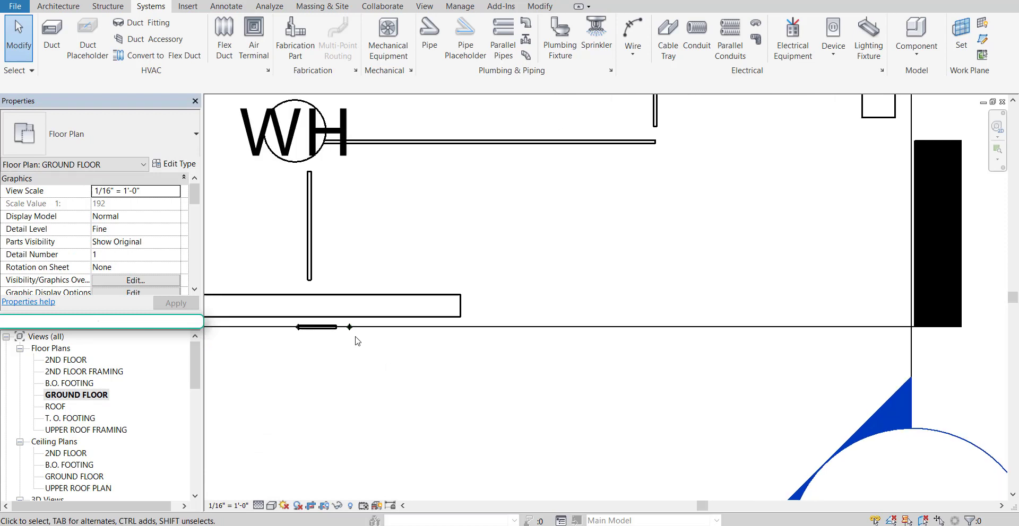
scroll(357, 341, down, 3)
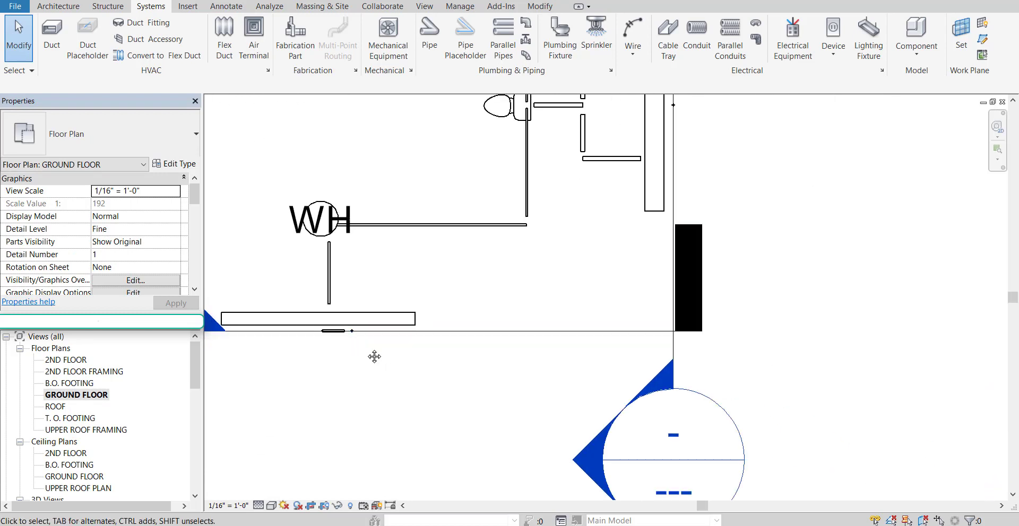
scroll(375, 355, up, 4)
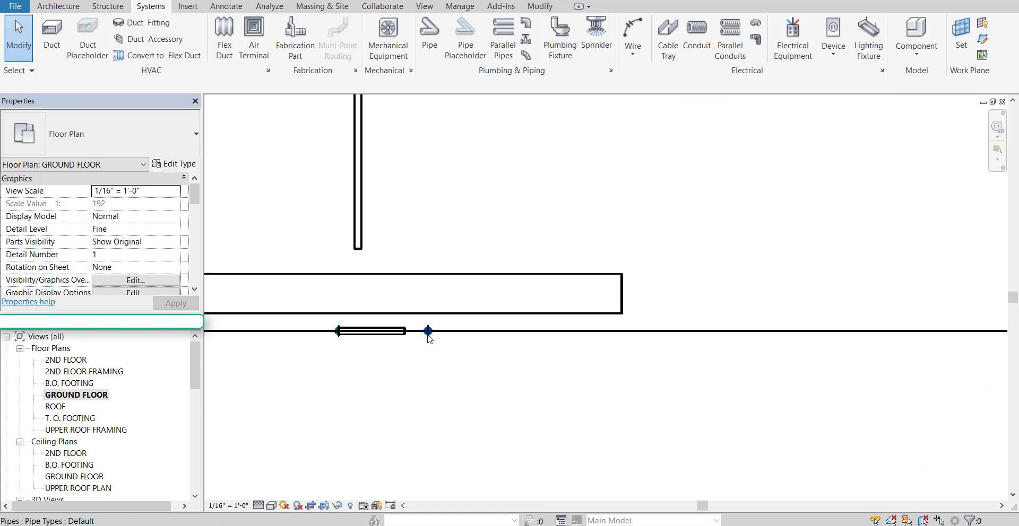
scroll(428, 338, up, 2)
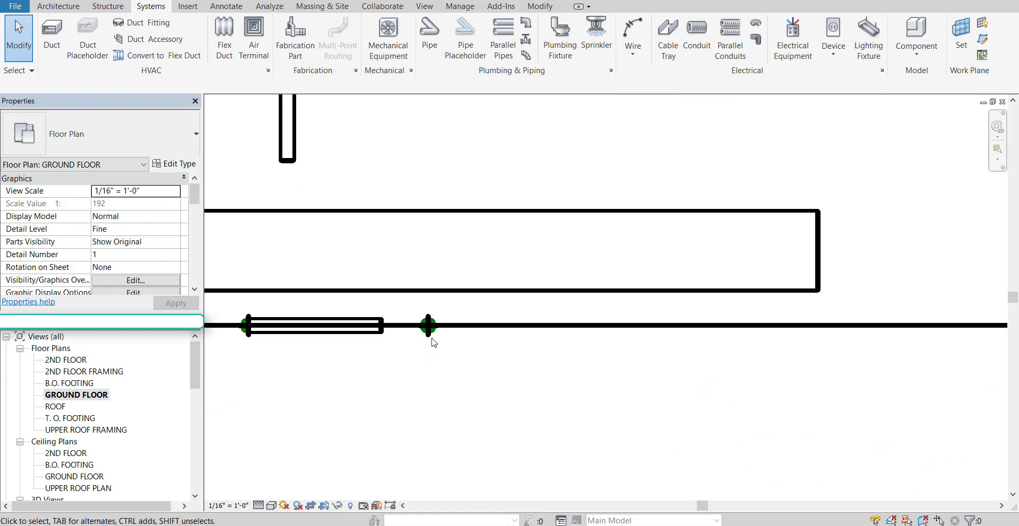
scroll(453, 344, down, 5)
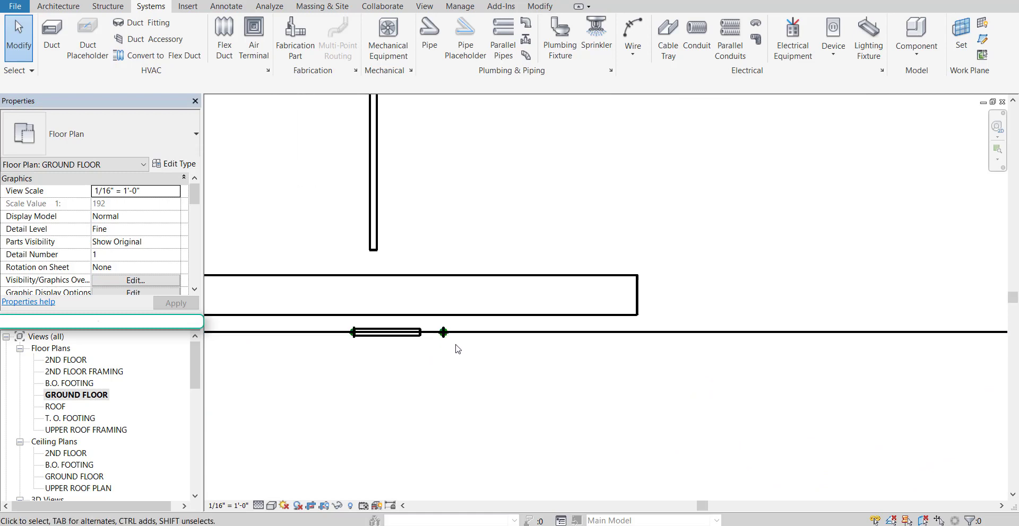
middle_drag(596, 347, 436, 446)
scroll(558, 254, up, 4)
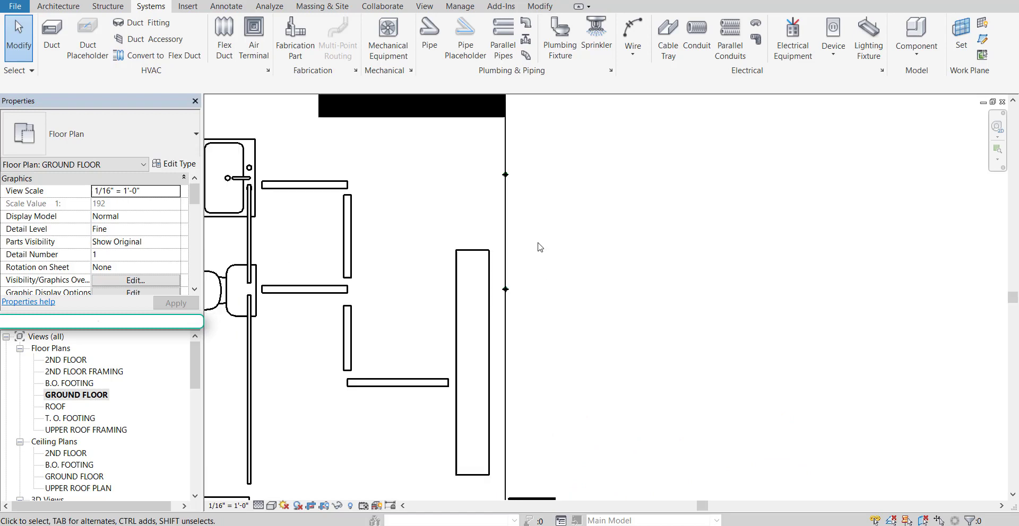
middle_drag(576, 244, 663, 265)
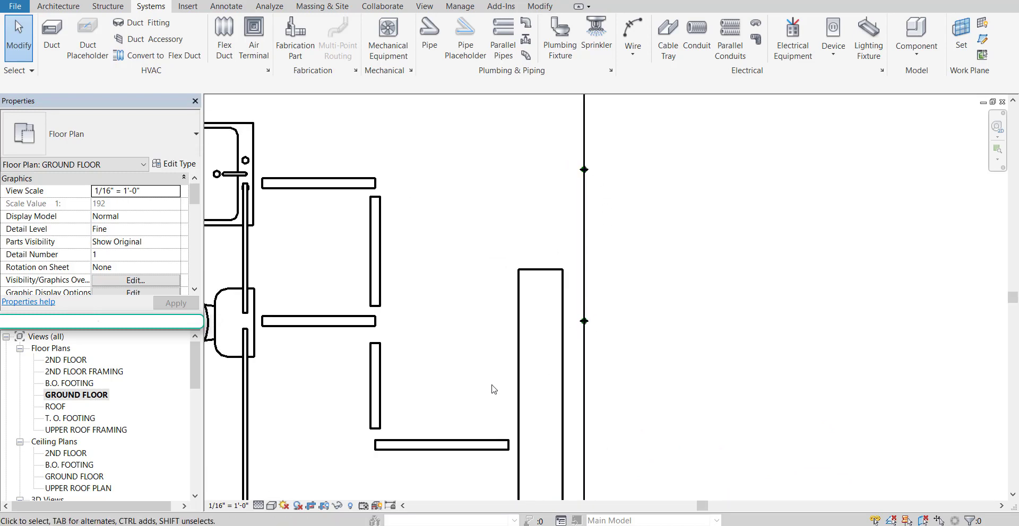
scroll(493, 390, down, 2)
scroll(370, 339, up, 6)
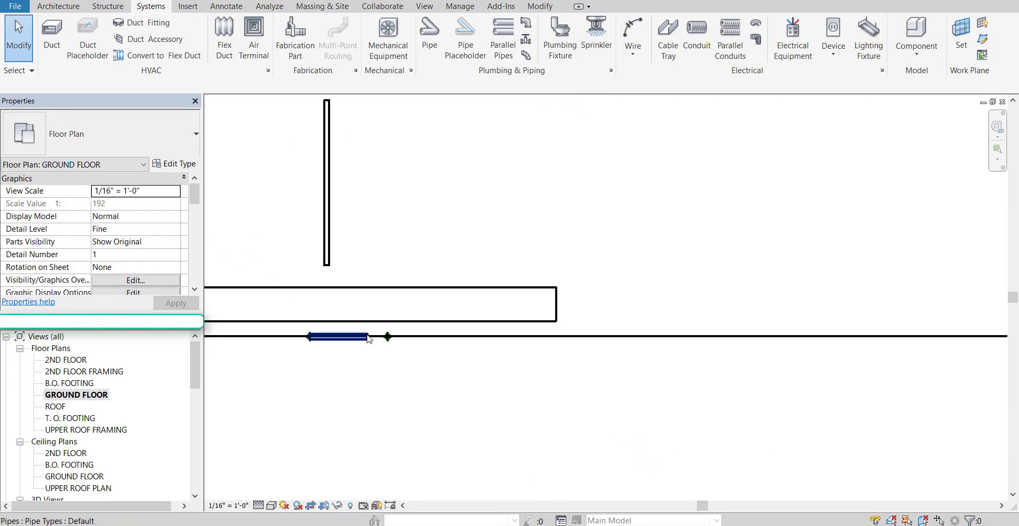
middle_drag(406, 288, 436, 318)
scroll(436, 317, down, 1)
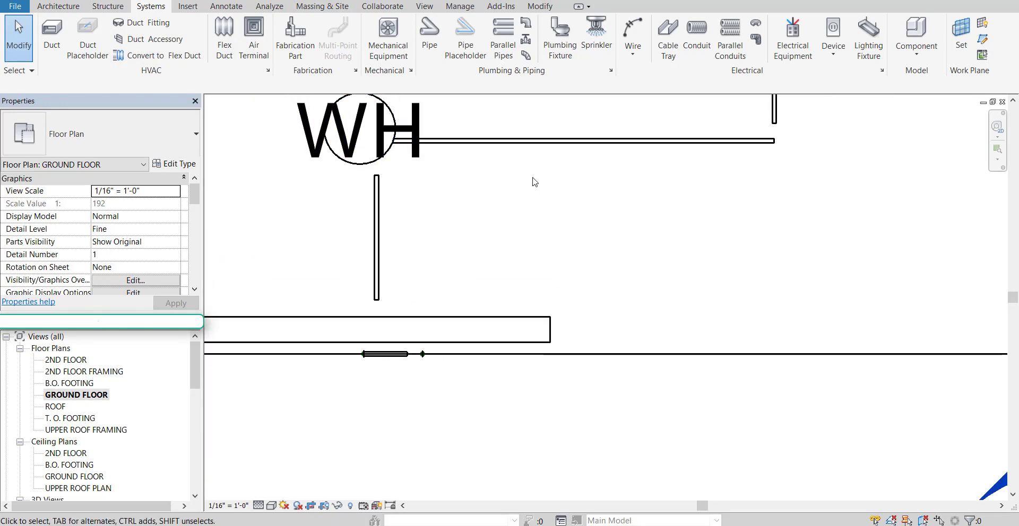
Shorten the long horizontal pipe at the water heater so its end lies just outside the WH symbol
click(515, 141)
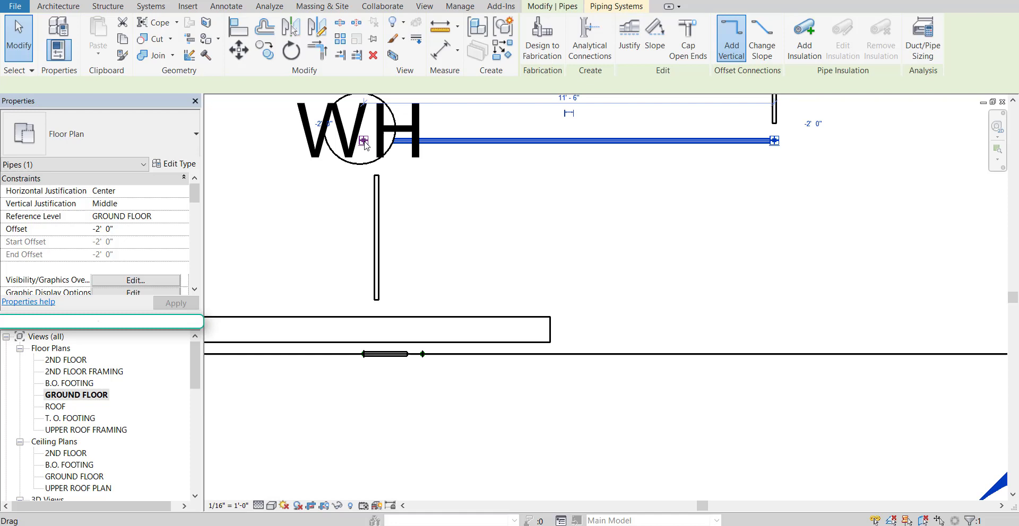
drag(364, 144, 432, 147)
key(Escape)
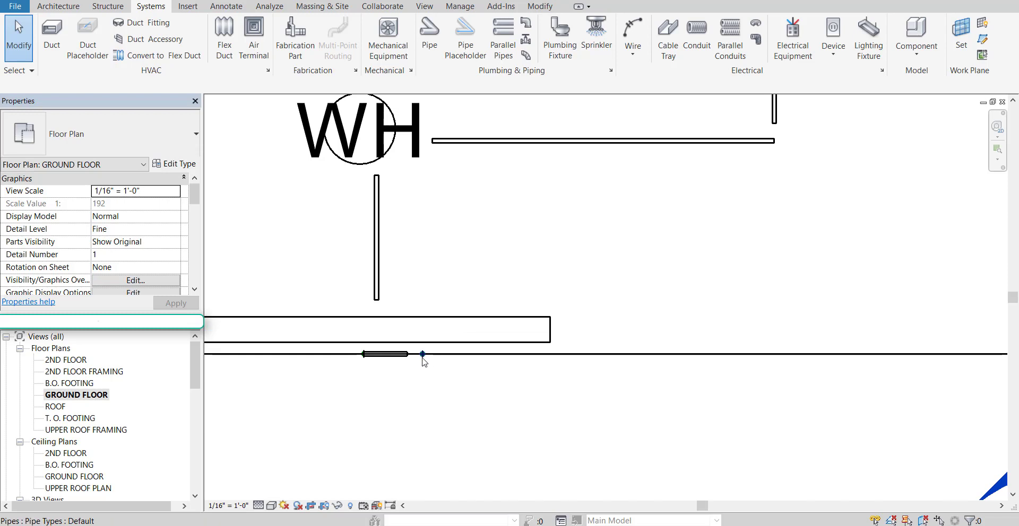
Move the short horizontal pipe and its adjacent vertical pipe from the Section 1 line up to the water heater, aligned with the long horizontal pipe
scroll(425, 379, up, 1)
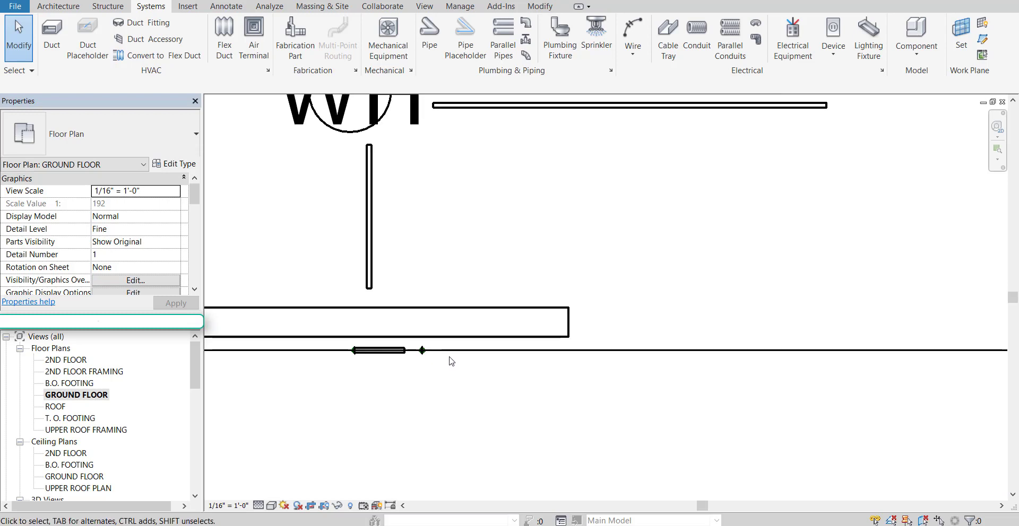
click(403, 355)
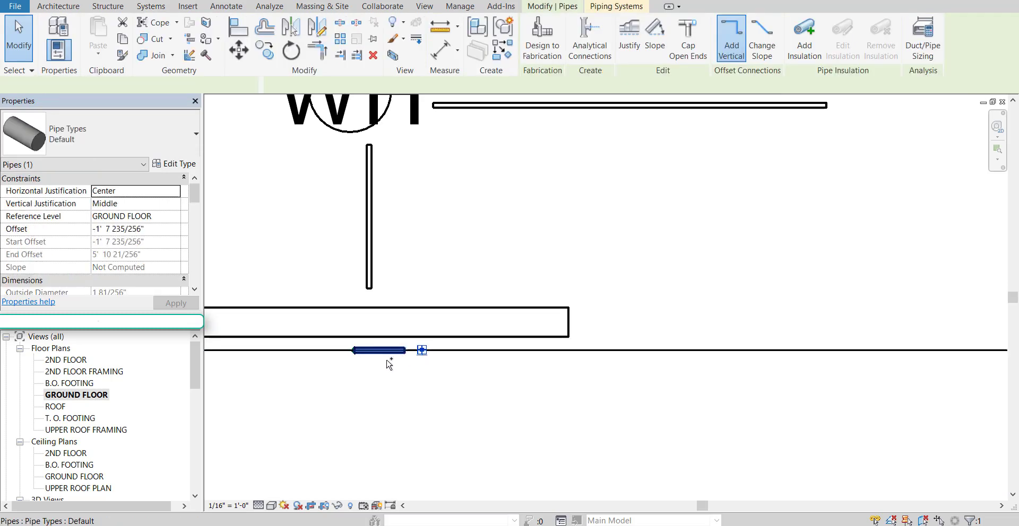
ctrl+click(387, 361)
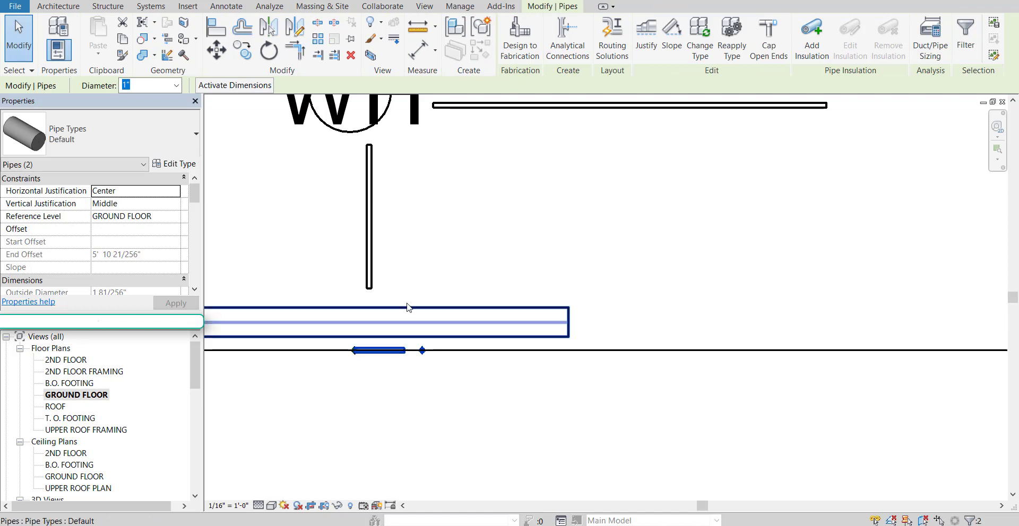
key(Up)
key(Up)
key(Up)
key(Up)
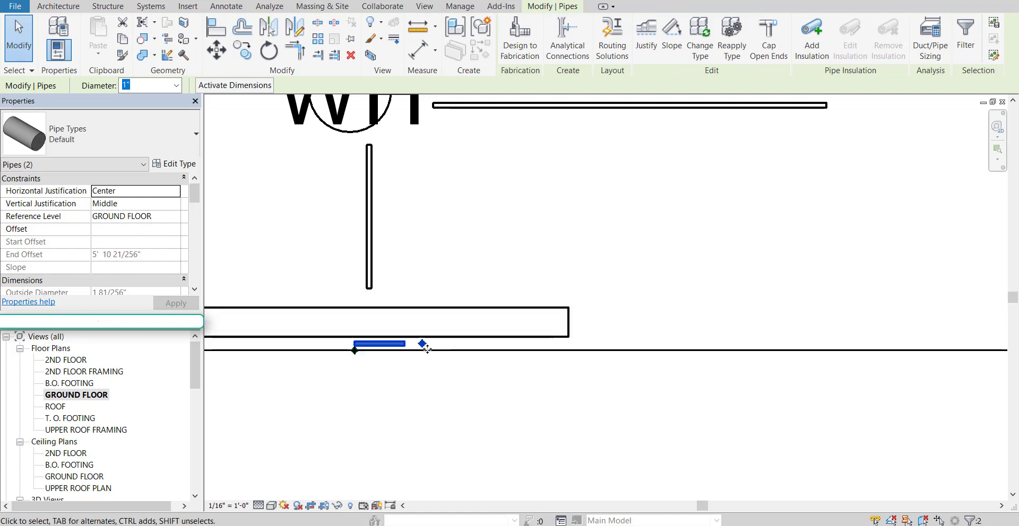
key(Up)
key(Up)
key(Up)
key(Up)
key(Up)
key(Up)
key(Up)
key(Up)
key(Up)
key(Up)
key(Up)
key(Up)
key(Up)
key(Up)
key(Up)
key(Up)
key(Up)
key(Up)
key(Up)
key(Up)
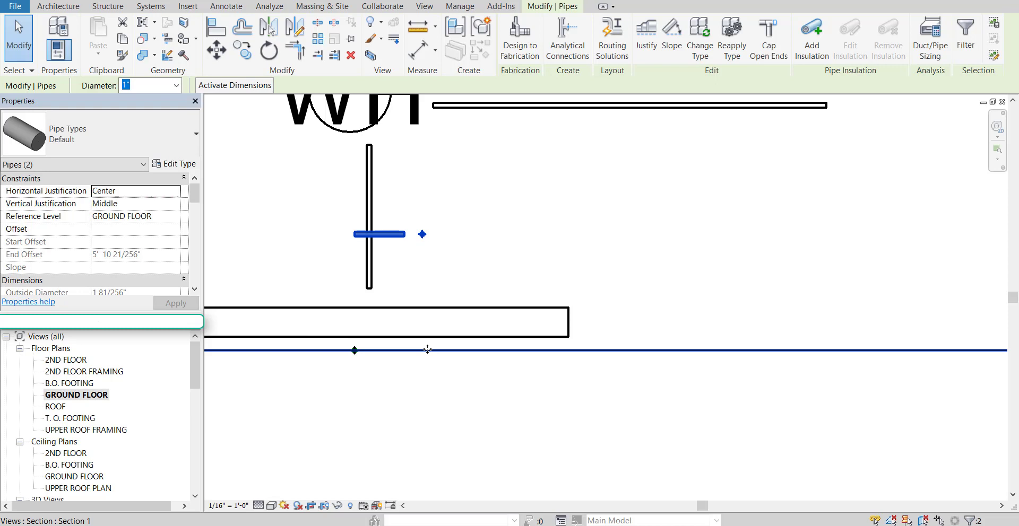
key(Up)
key(Up)
key(Up)
key(Up)
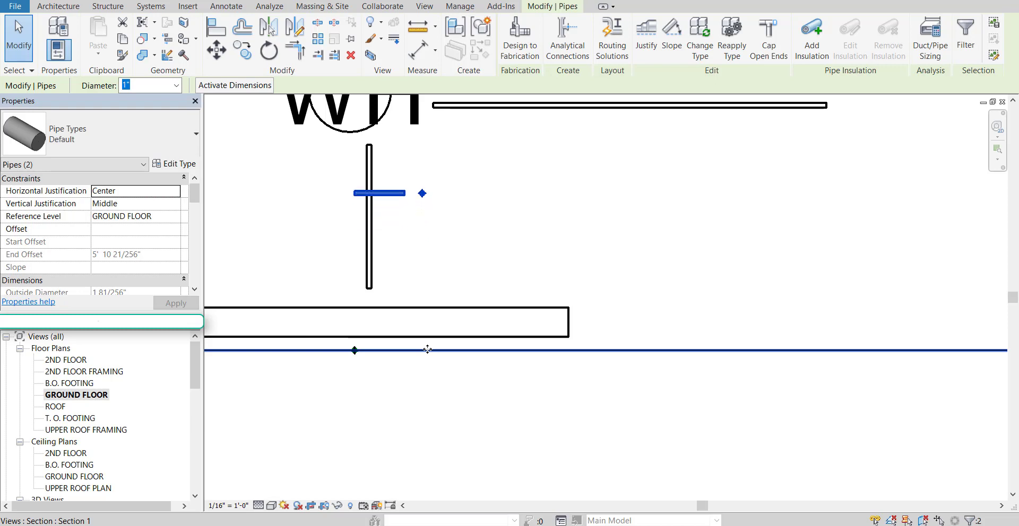
middle_drag(474, 188, 482, 278)
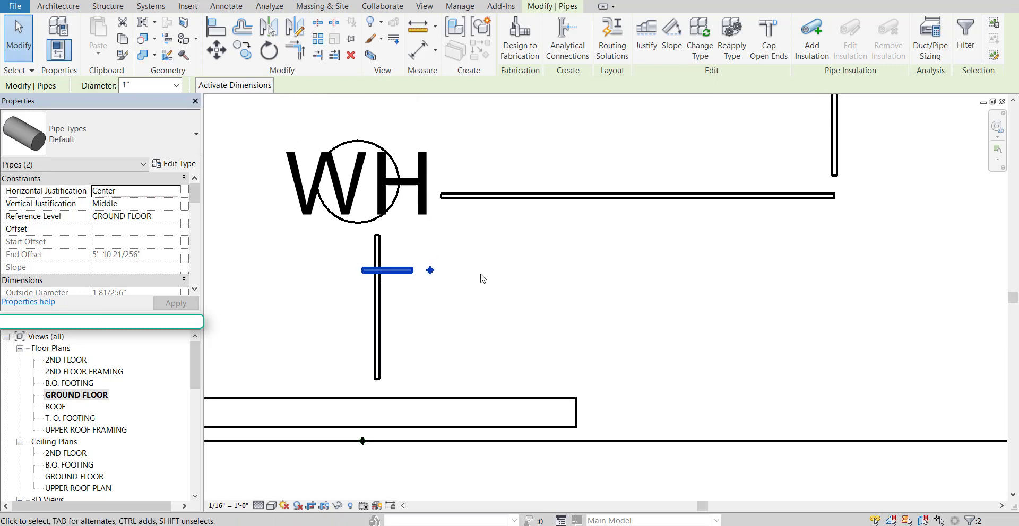
key(Up)
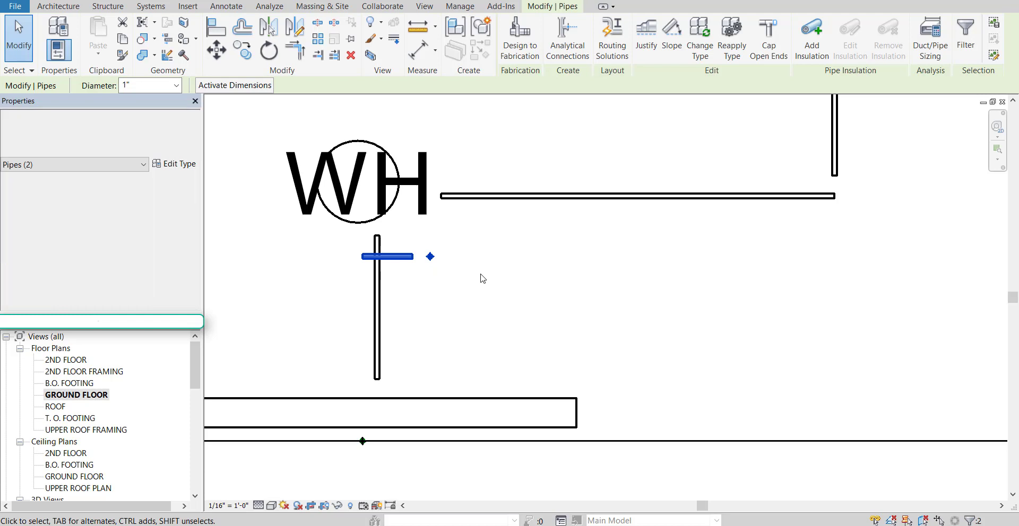
key(shift+Up)
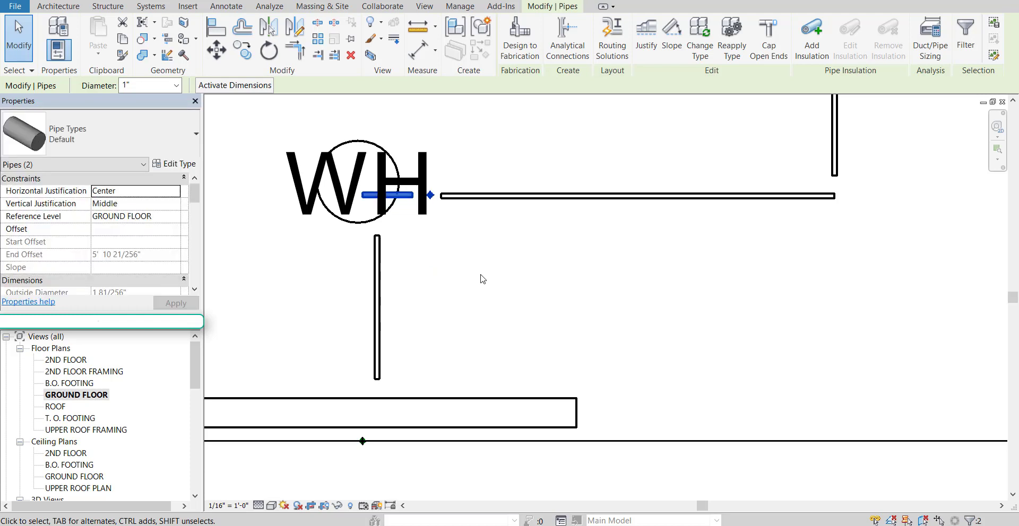
Move the two overlapping vertical pipes left on the Section 1 line up to the free end of the short pipe at the water heater
click(364, 442)
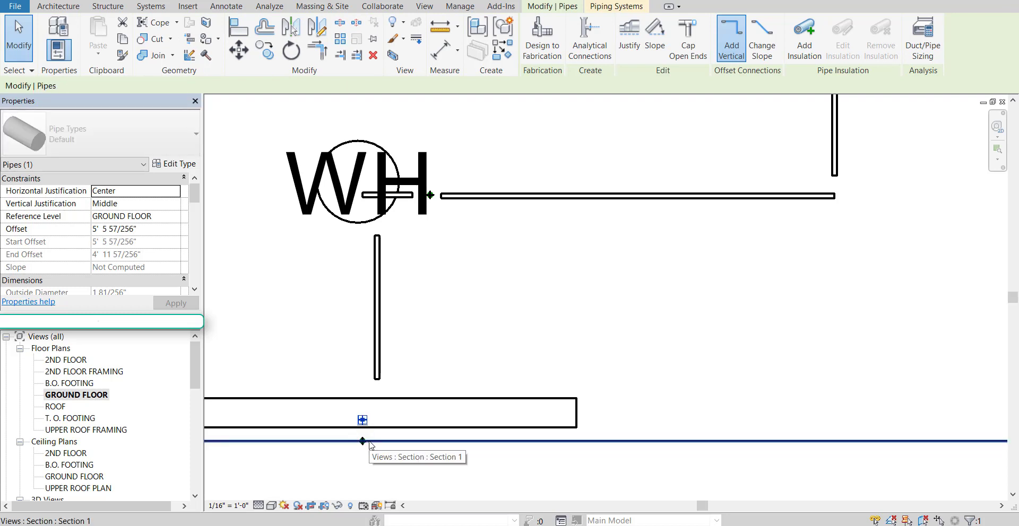
key(shift+Up)
key(Up)
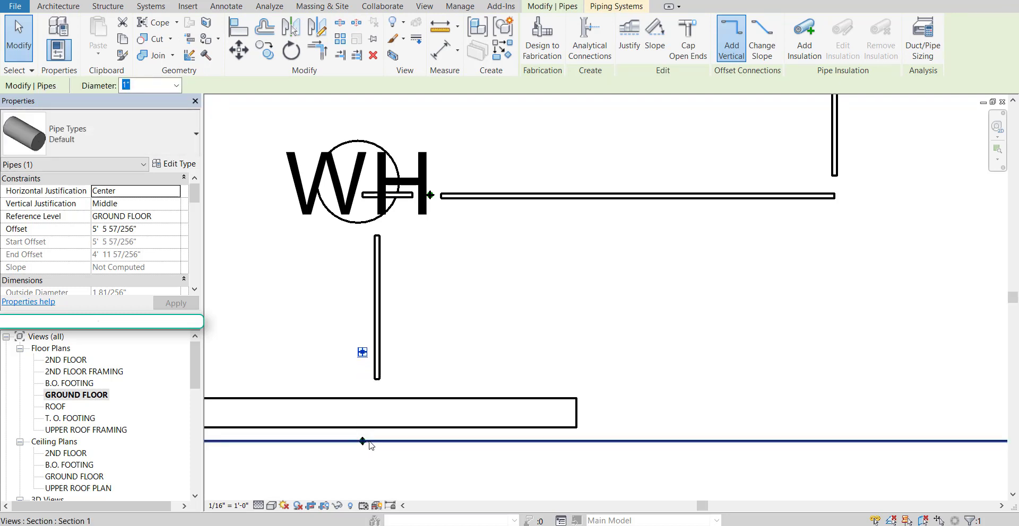
key(Up)
key(Up)
key(Up)
key(Up)
key(Up)
key(Up)
key(Up)
key(Up)
key(Up)
key(Up)
key(Up)
key(Up)
key(Up)
key(Up)
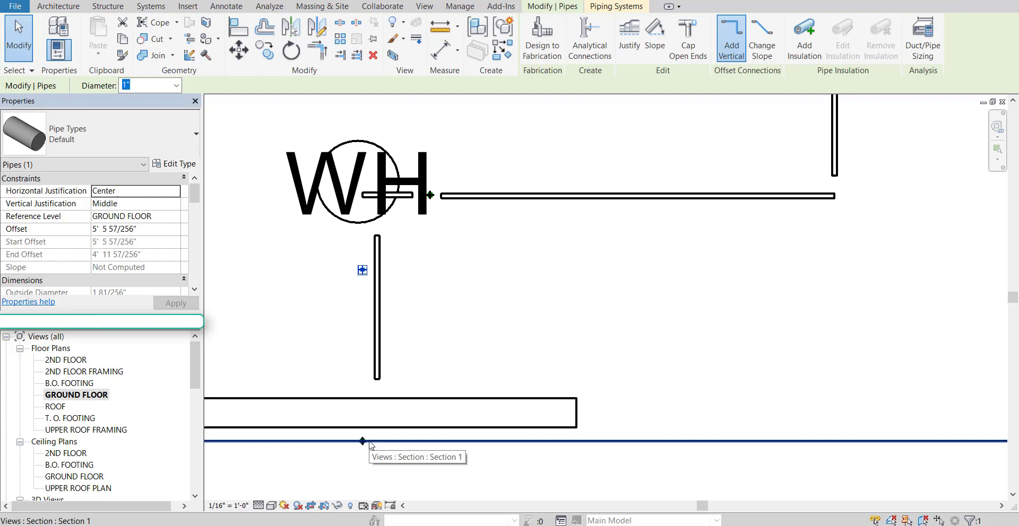
key(Up)
key(Up)
key(Up)
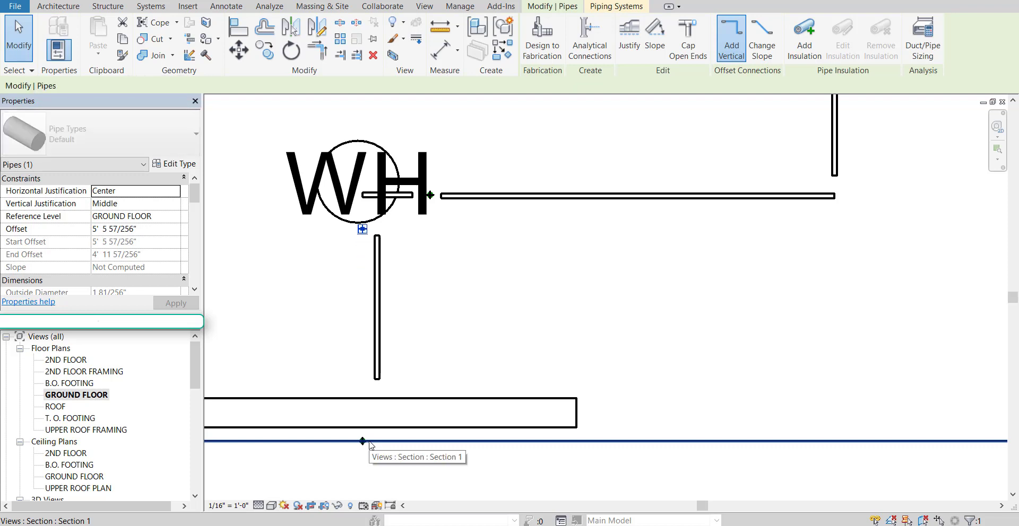
key(Up)
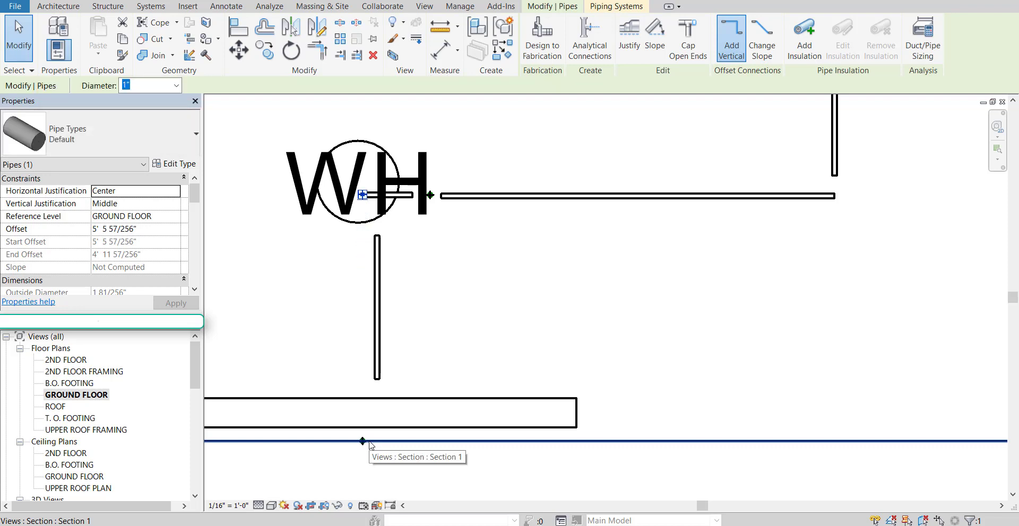
drag(363, 453, 365, 451)
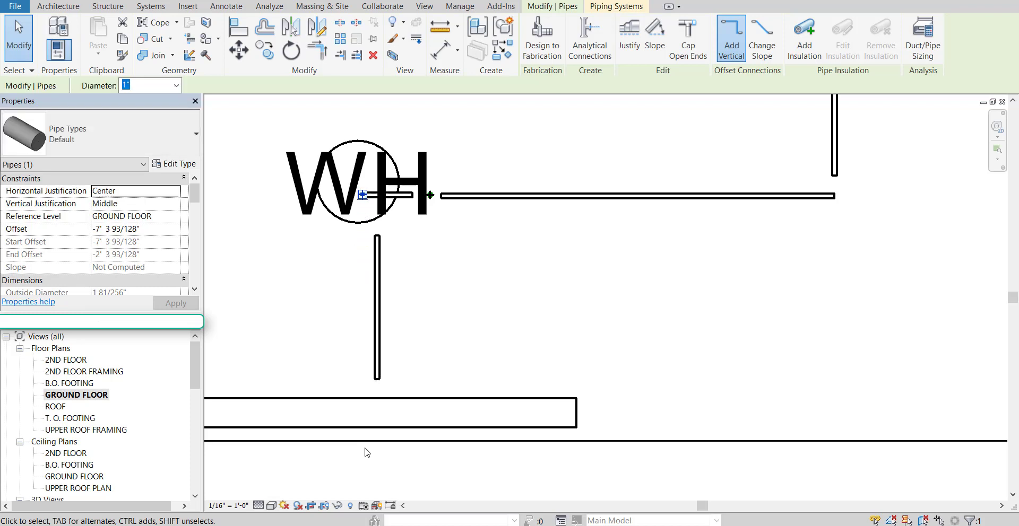
click(575, 341)
Move the two vertical pipes on the Section 2 line left onto the piping at the sink and toilet
scroll(590, 335, down, 2)
middle_drag(749, 303, 449, 391)
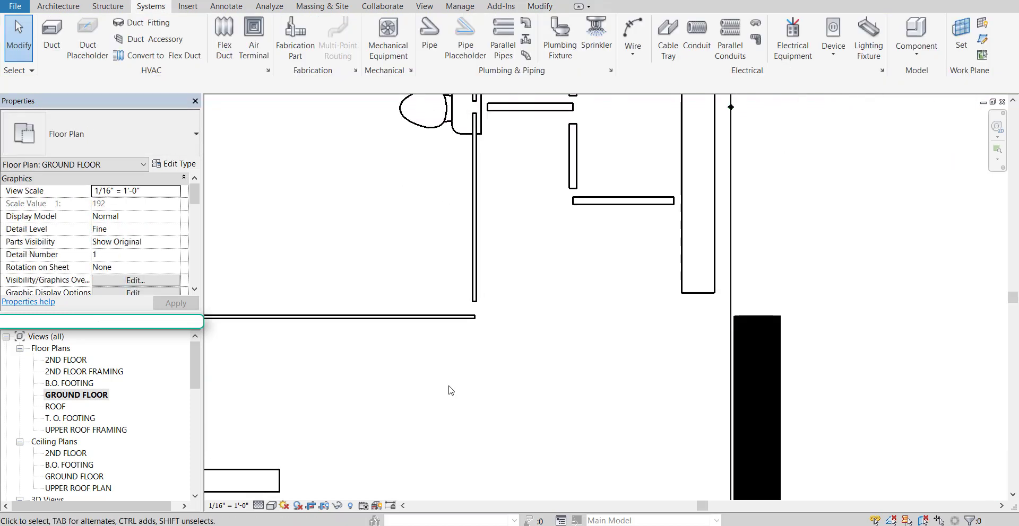
middle_drag(704, 255, 616, 387)
scroll(616, 157, down, 1)
middle_drag(616, 157, 607, 180)
scroll(607, 180, up, 2)
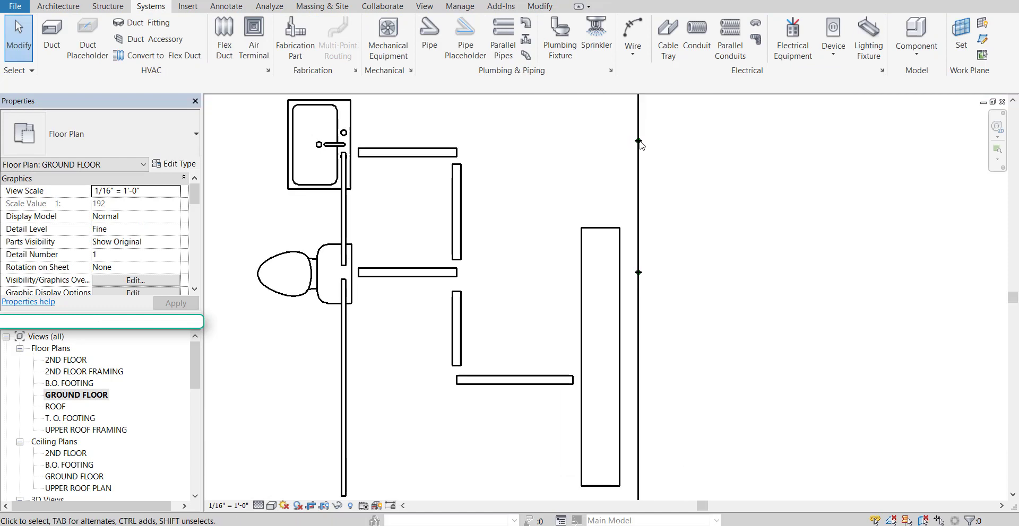
click(639, 272)
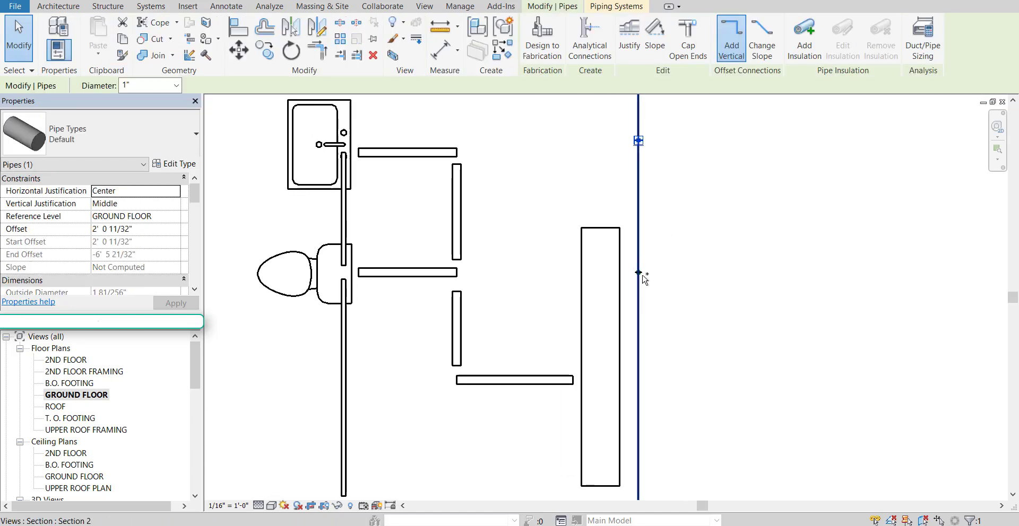
ctrl+click(643, 276)
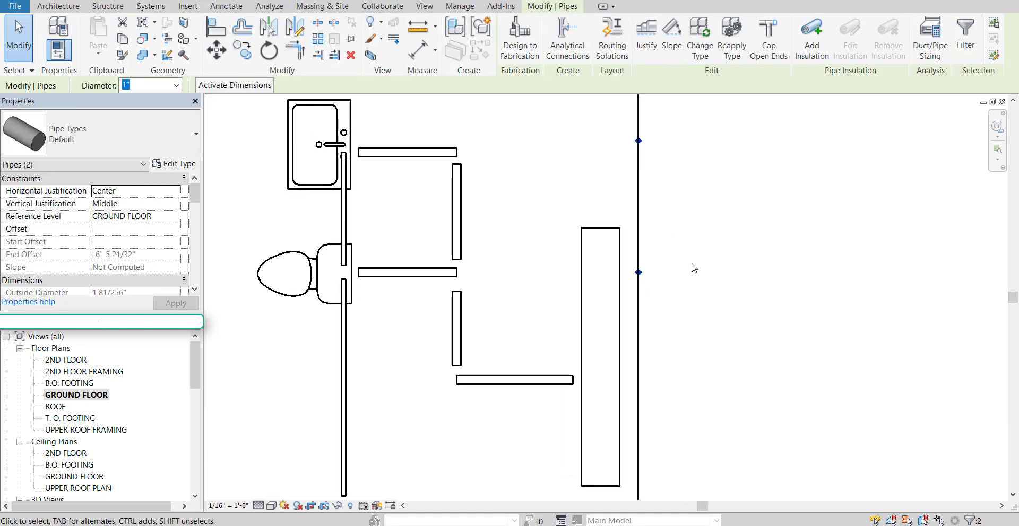
key(Left)
key(Left)
key(Left)
key(Left)
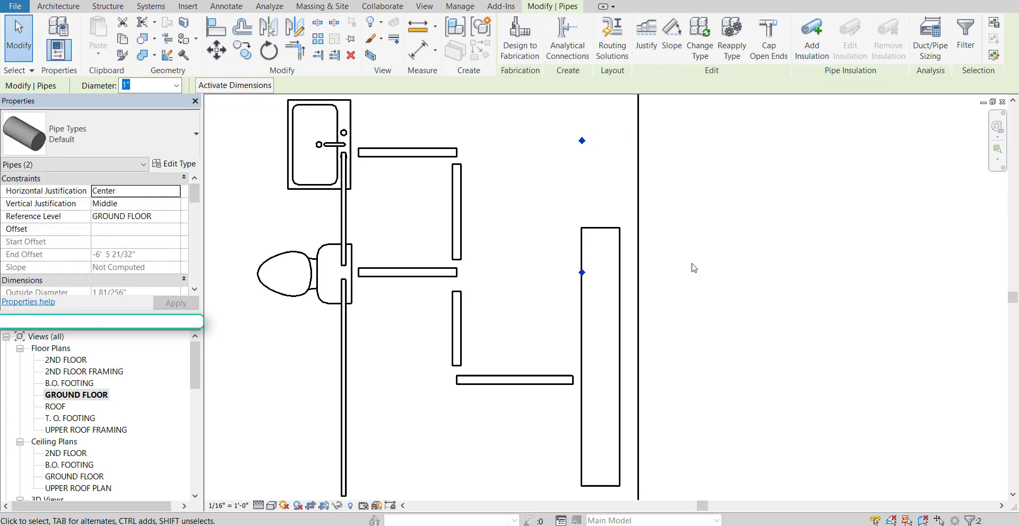
key(Left)
key(Left)
key(Left)
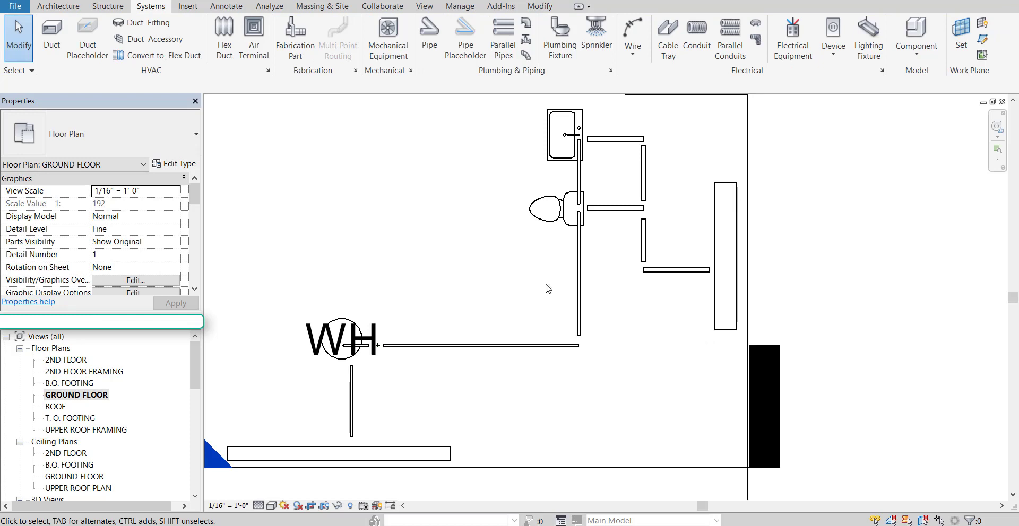
Load the Elbow - Generic family from the Generic pipe fittings folder of the US Imperial library as the component to place
click(61, 7)
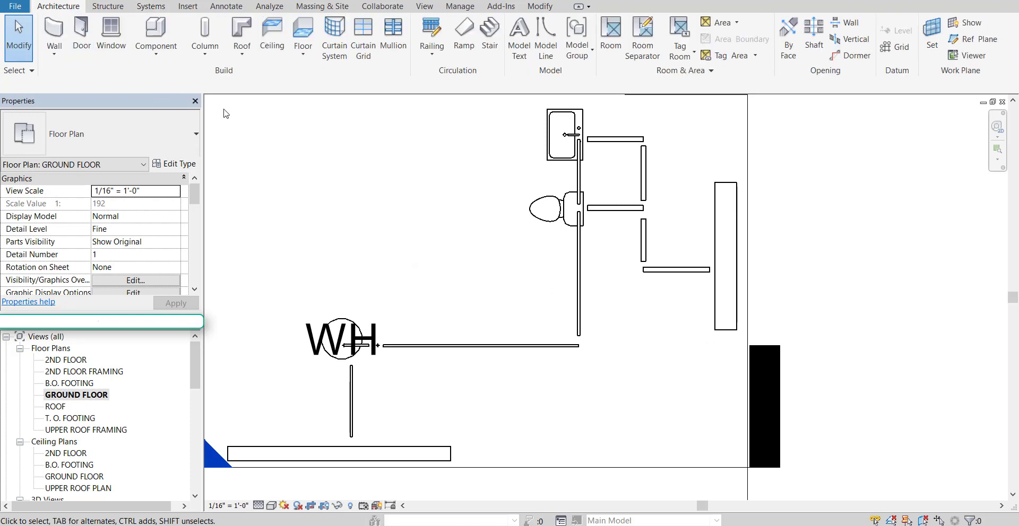
click(155, 32)
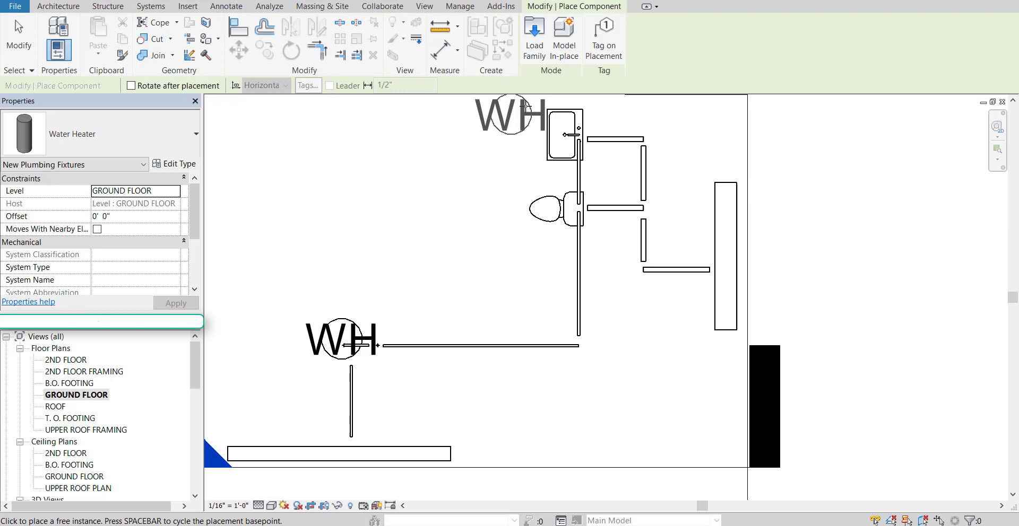
click(533, 32)
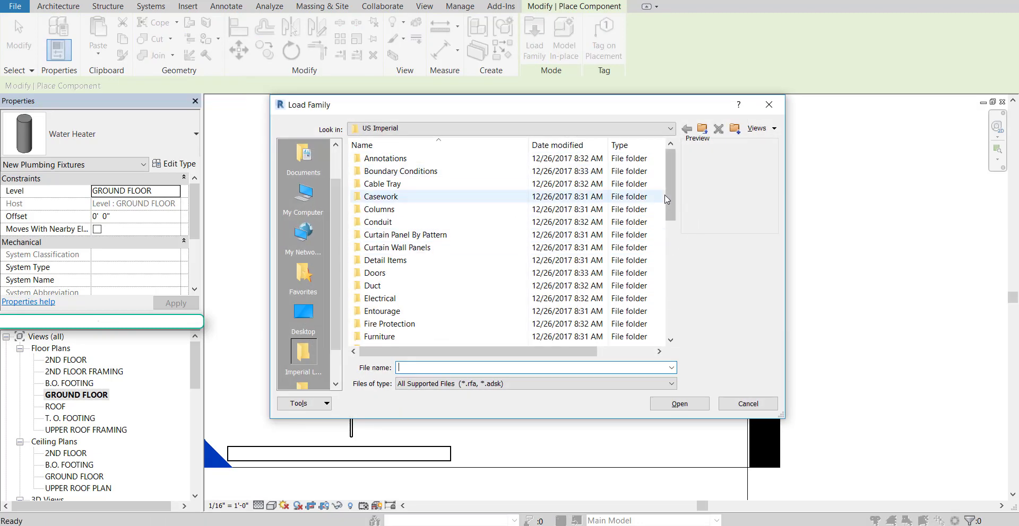
drag(666, 200, 670, 254)
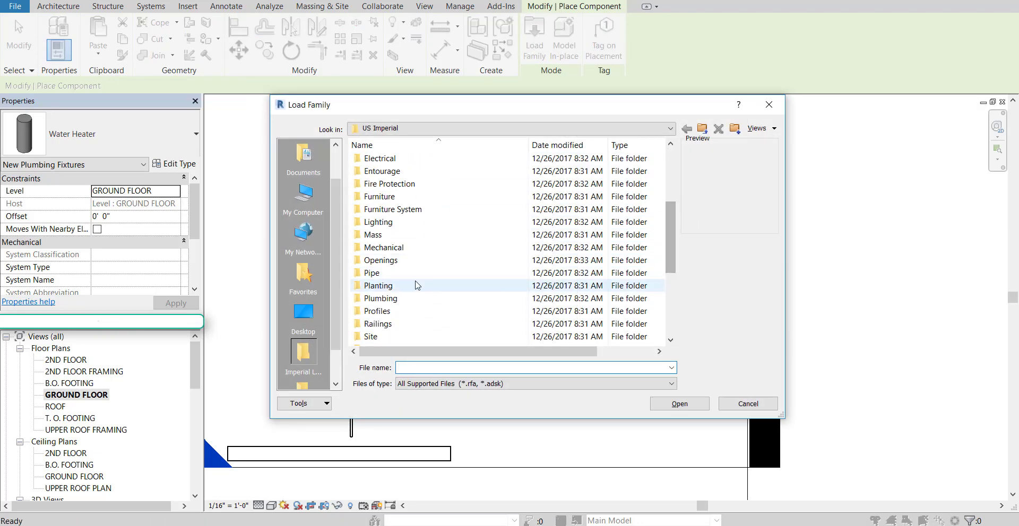
double_click(384, 275)
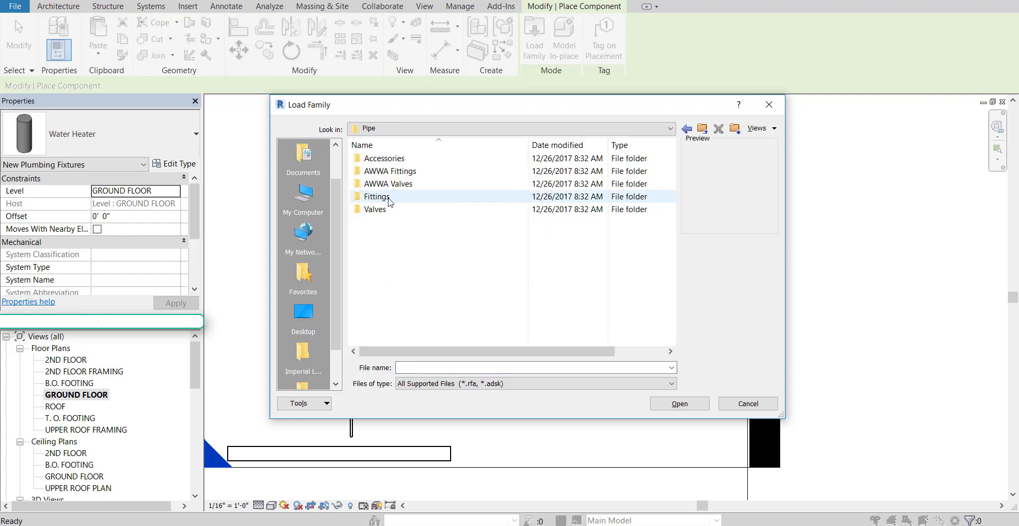
double_click(377, 197)
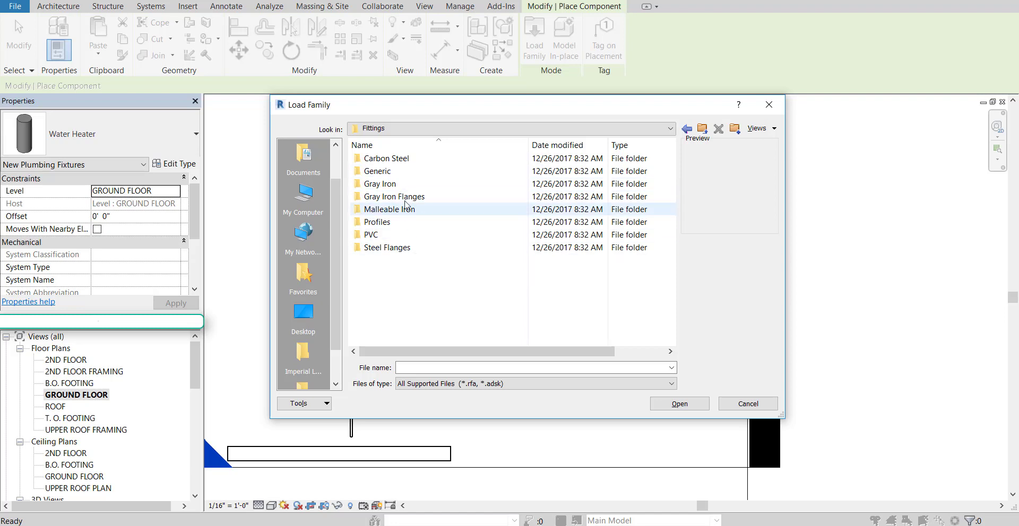
double_click(399, 173)
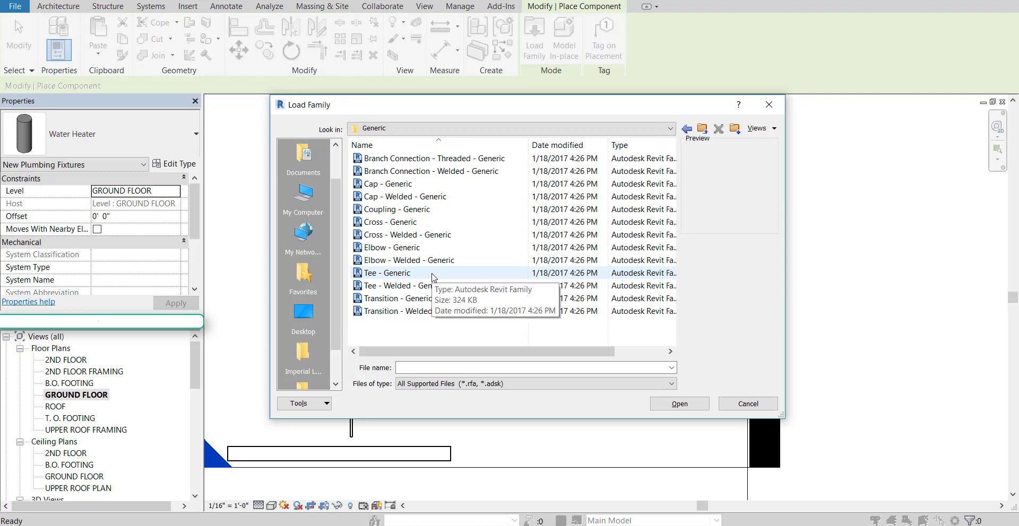
drag(470, 107, 692, 107)
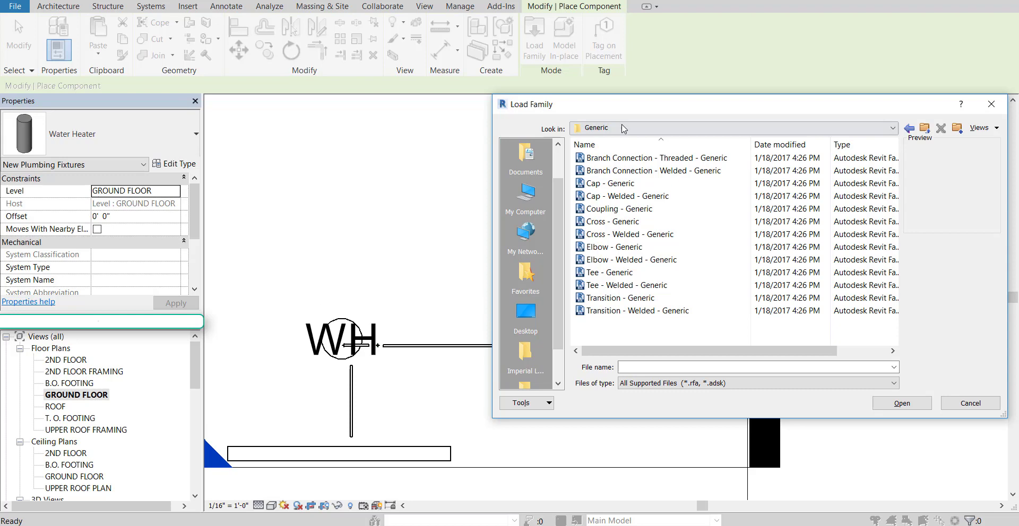
drag(636, 105, 541, 380)
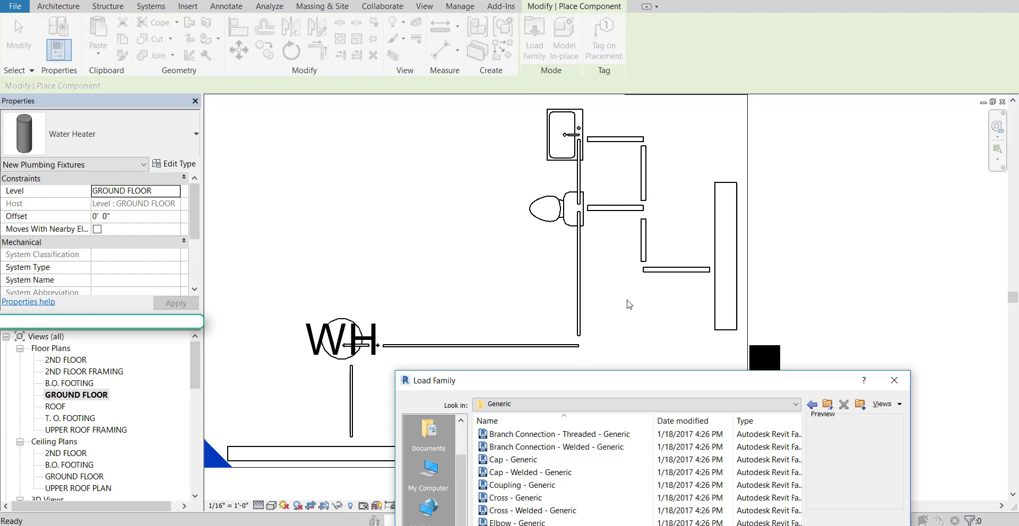
drag(637, 392, 536, 129)
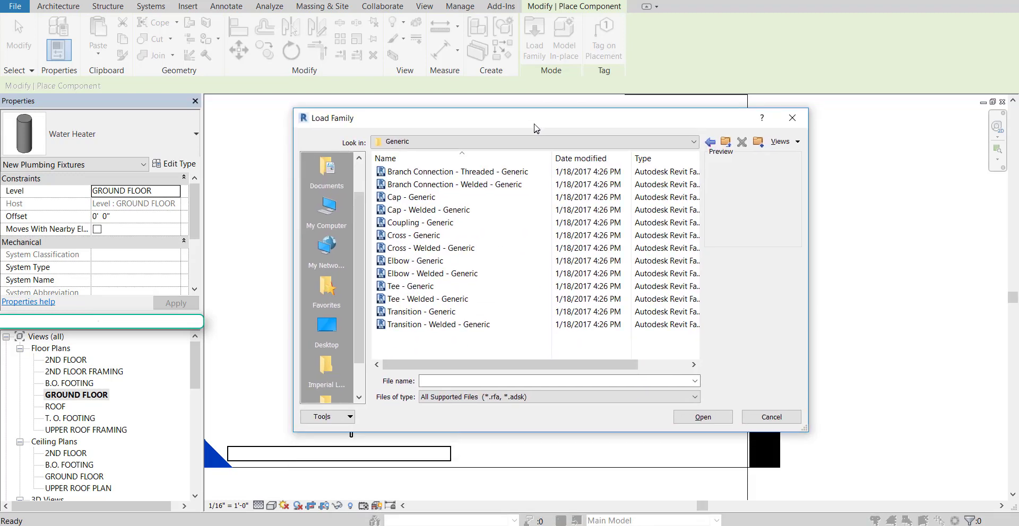
click(417, 261)
double_click(408, 264)
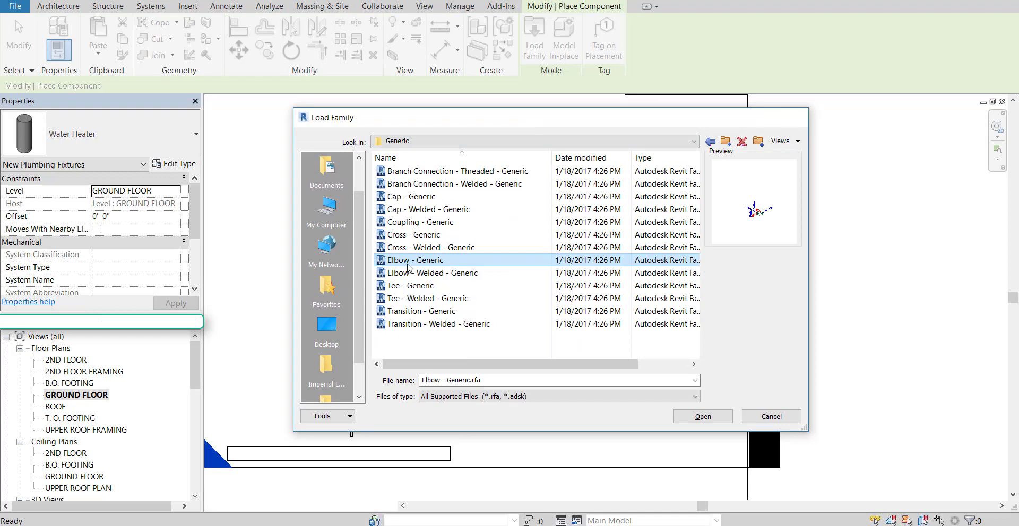
Place an Elbow - Generic on the end of the water heater's long horizontal pipe, at the corner below the toilet pipe
scroll(591, 353, up, 4)
scroll(558, 332, up, 4)
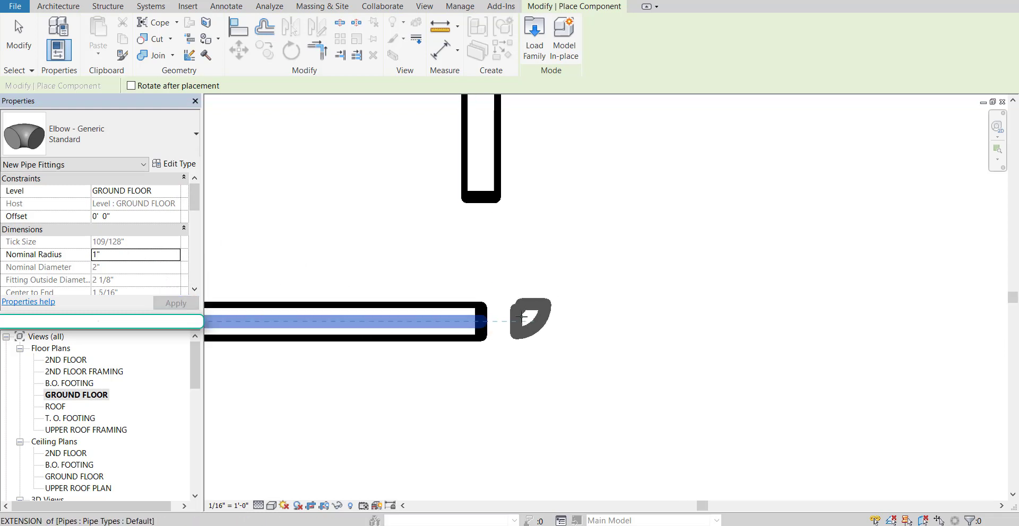
click(509, 325)
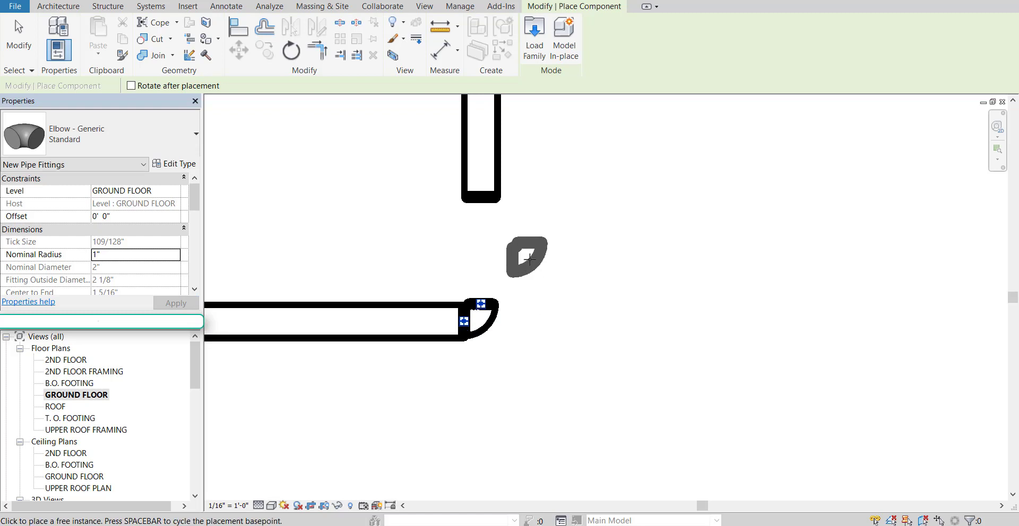
key(Escape)
key(Escape)
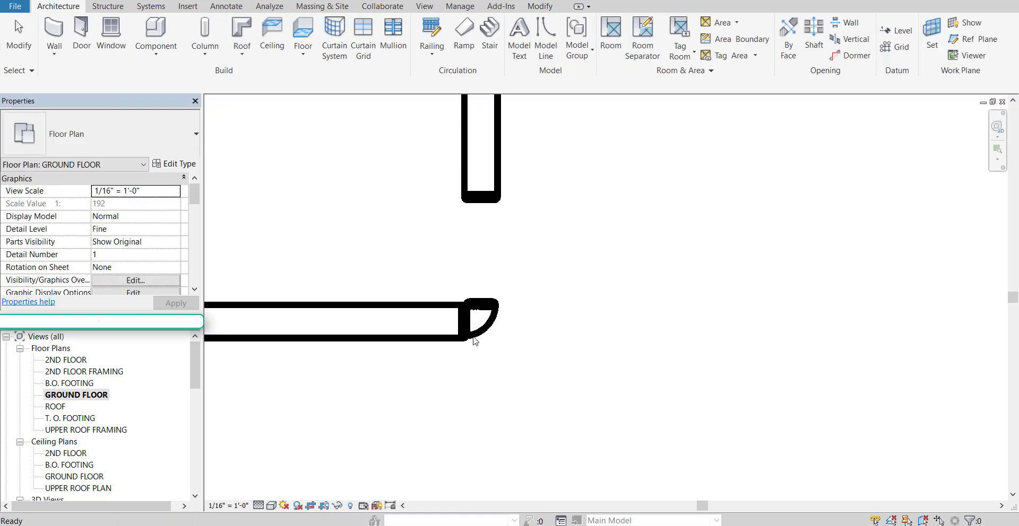
Try to extend the toilet pipe down through the new elbow to the water heater's horizontal pipe
click(481, 201)
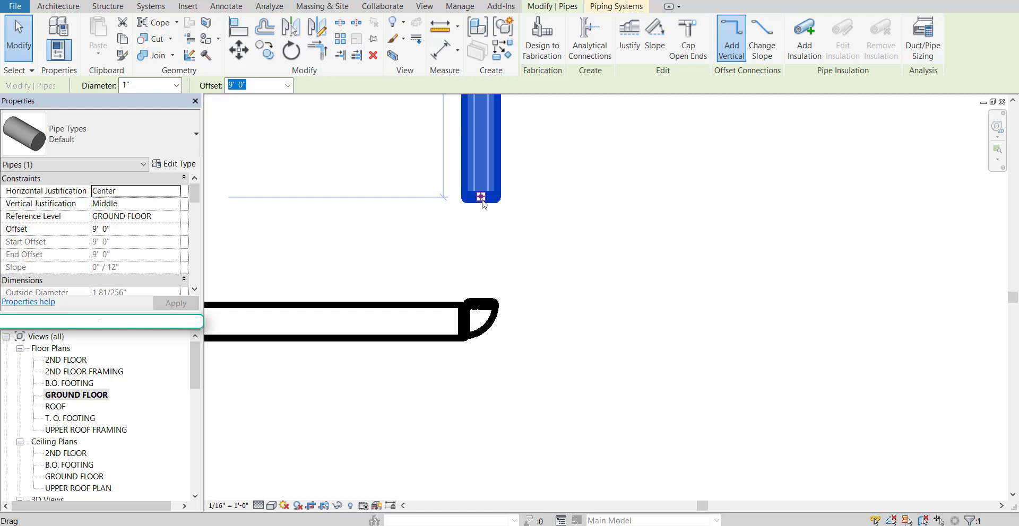
drag(481, 201, 489, 301)
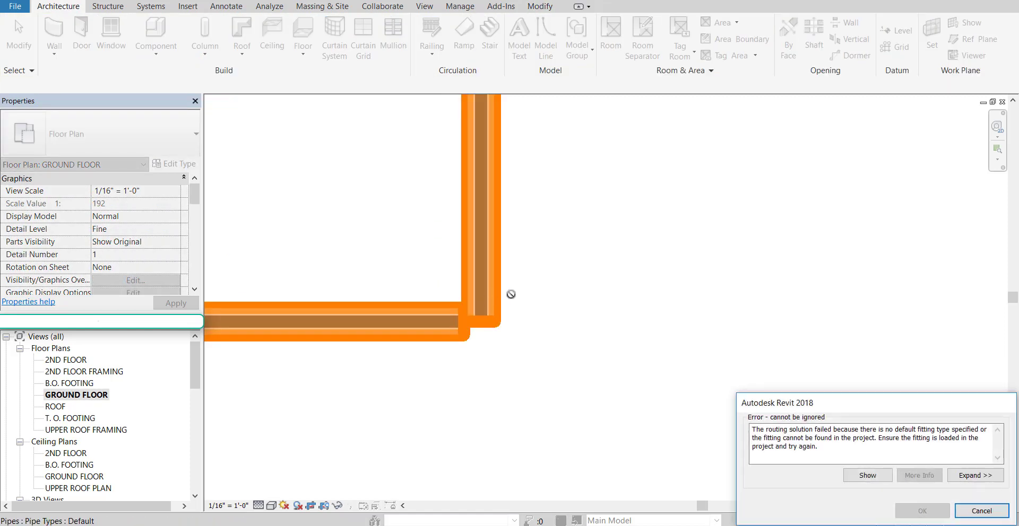
click(981, 511)
Extend the lower end of the toilet pipe down to the open end of the elbow
click(481, 197)
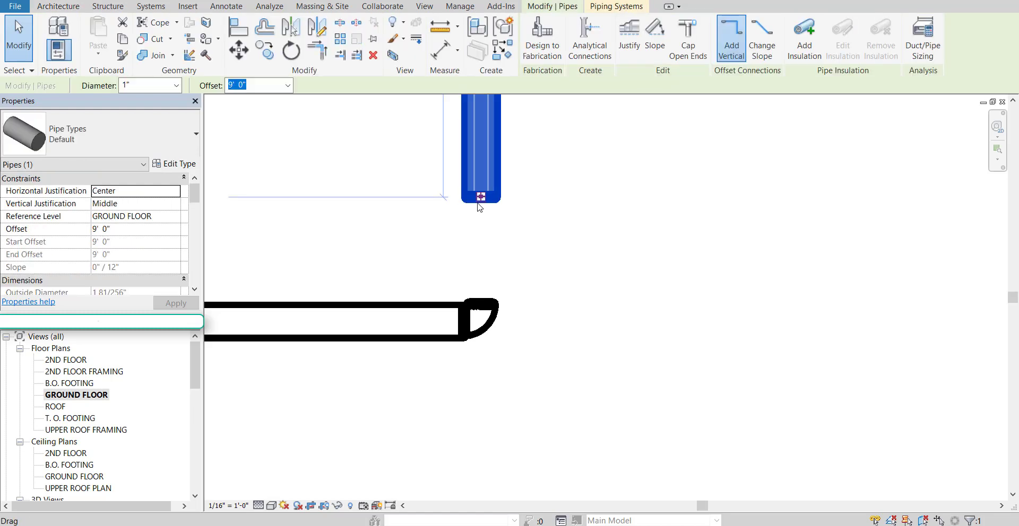
drag(481, 201, 483, 294)
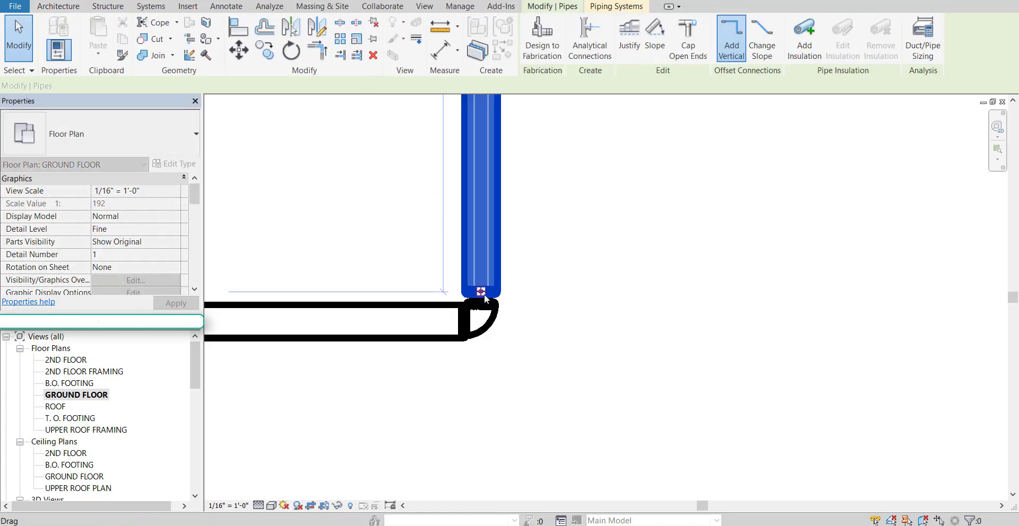
key(Delete)
click(482, 294)
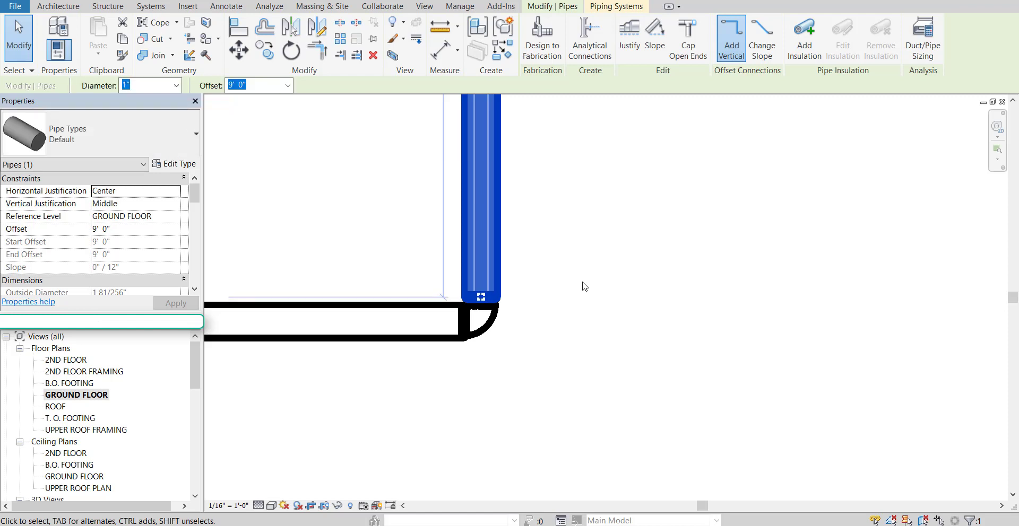
scroll(582, 231, down, 4)
middle_drag(630, 211, 624, 272)
click(415, 376)
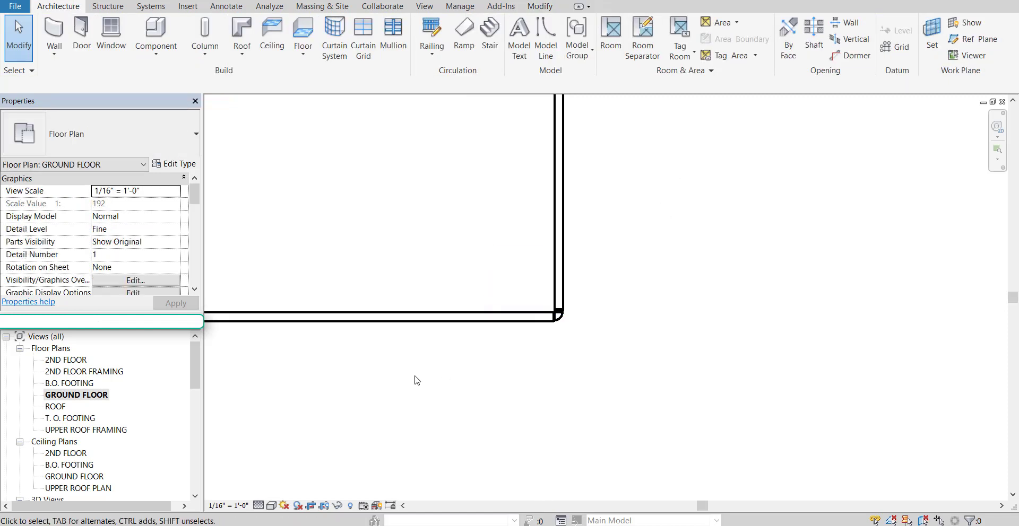
Examine the remaining open pipe ends at the water heater, toilet and sink for corners that need fittings
middle_drag(458, 383, 839, 349)
scroll(664, 343, down, 1)
middle_drag(660, 352, 744, 354)
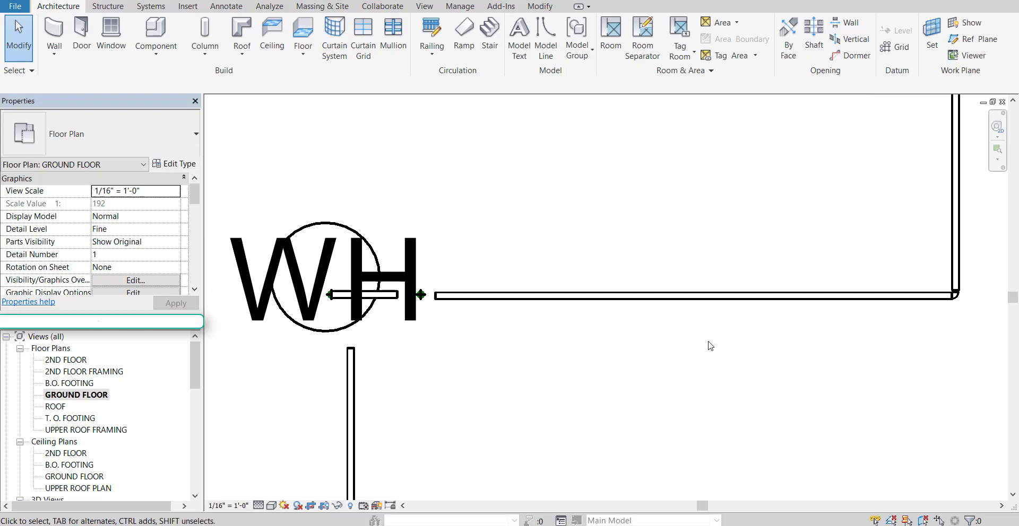
scroll(502, 321, up, 1)
middle_drag(948, 315, 614, 341)
middle_drag(775, 271, 635, 490)
middle_drag(673, 322, 595, 426)
middle_drag(523, 213, 495, 339)
middle_drag(692, 364, 575, 299)
scroll(575, 299, up, 1)
scroll(557, 301, down, 3)
scroll(576, 231, up, 1)
middle_drag(577, 231, 559, 262)
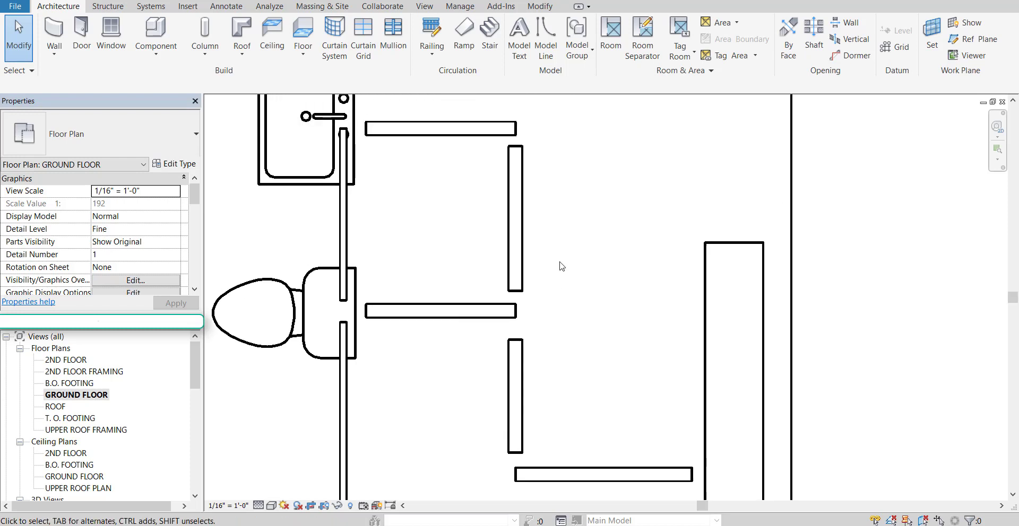
scroll(518, 143, up, 1)
scroll(519, 149, down, 4)
middle_drag(559, 218, 538, 270)
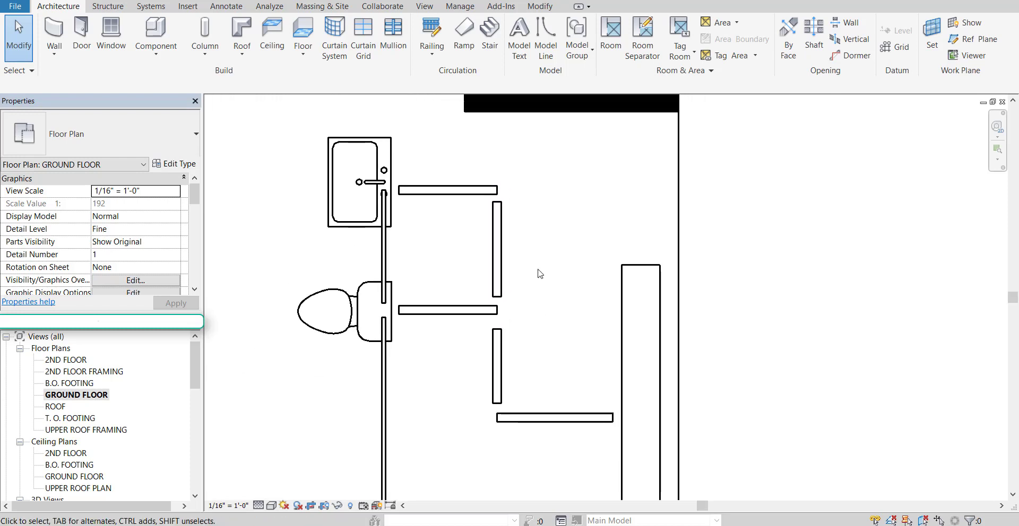
Place an Elbow - Generic on the upper end of the wide pipe that runs between the sink and toilet branches
scroll(514, 261, up, 2)
click(154, 21)
scroll(523, 170, up, 3)
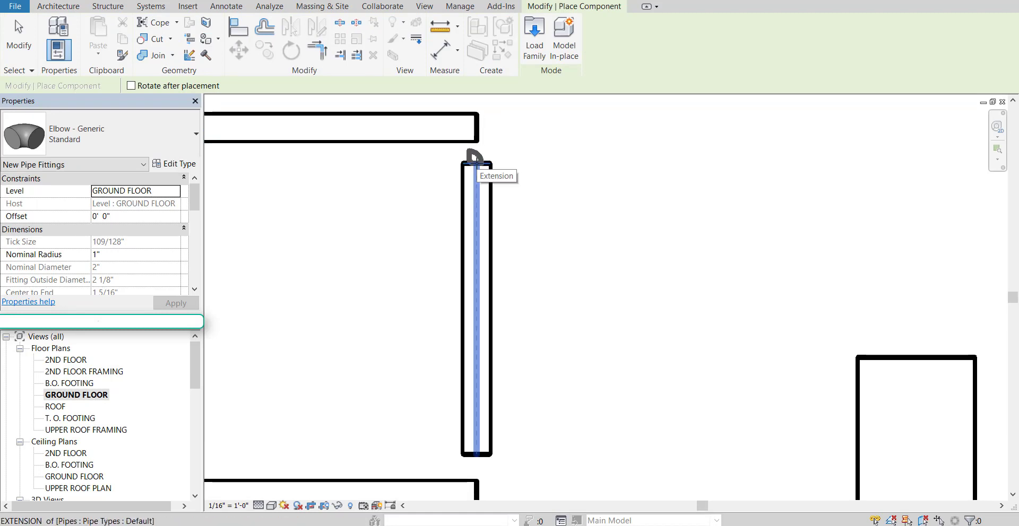
click(476, 161)
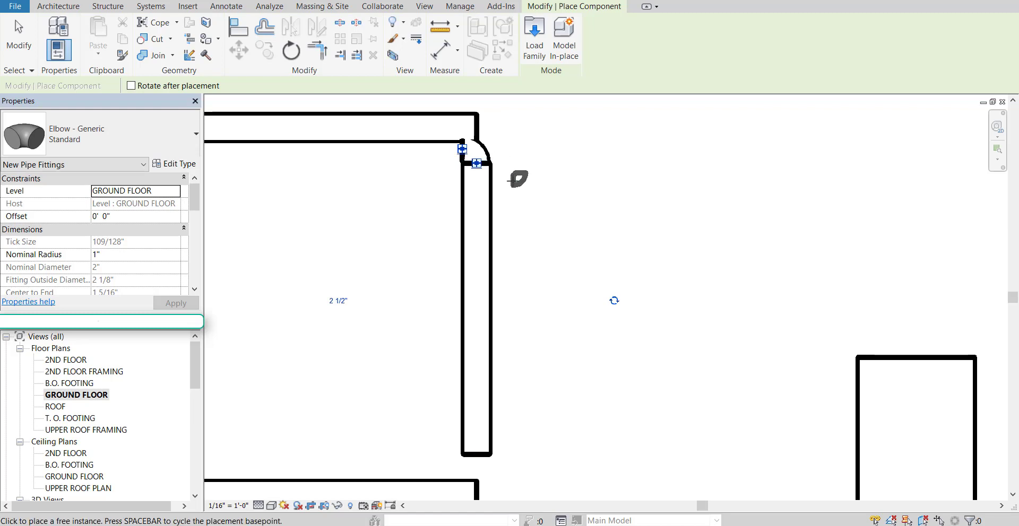
Place an Elbow - Generic on the lower end of the wide pipe below the toilet branch
middle_drag(576, 328, 615, 159)
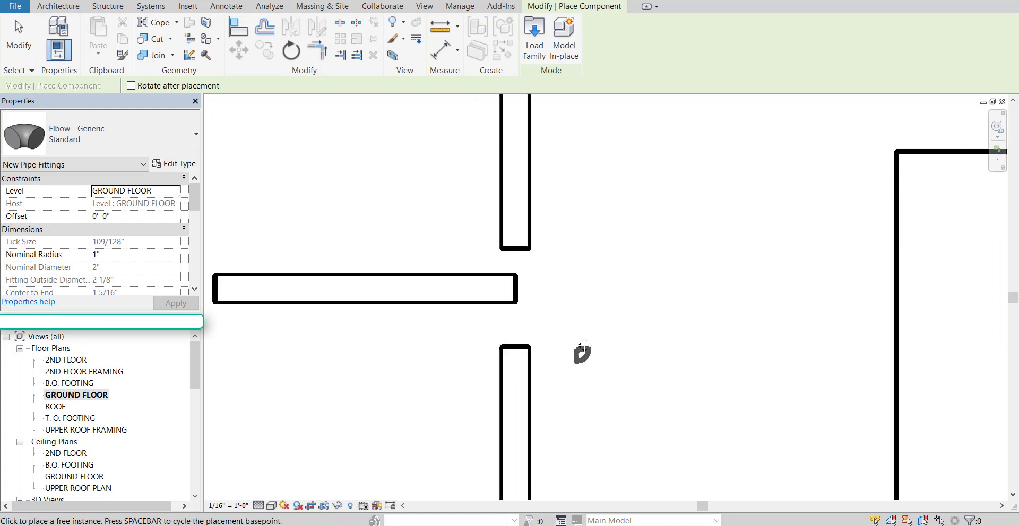
middle_drag(583, 350, 576, 178)
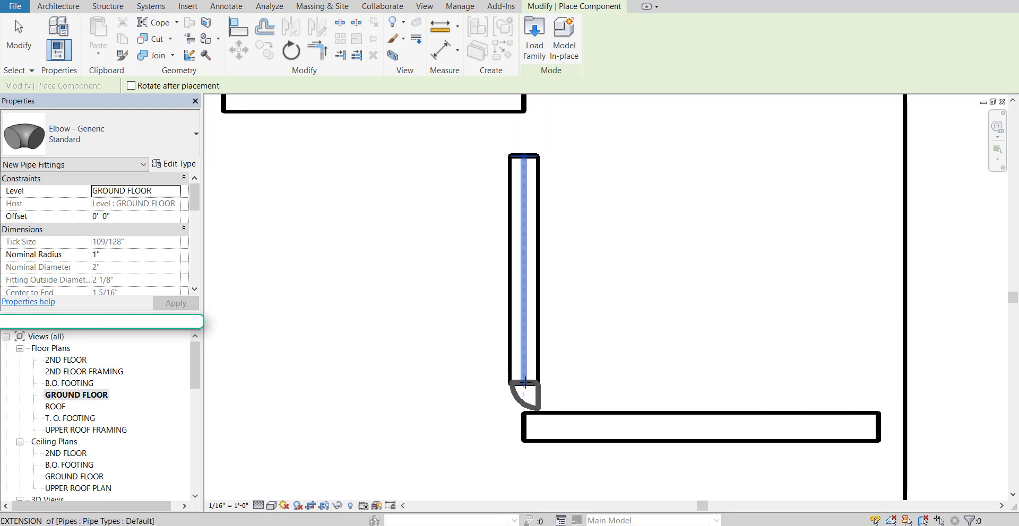
click(525, 382)
Examine the corner where the upper elbow of the wide vertical pipe meets the horizontal sink branch
middle_drag(605, 389, 507, 403)
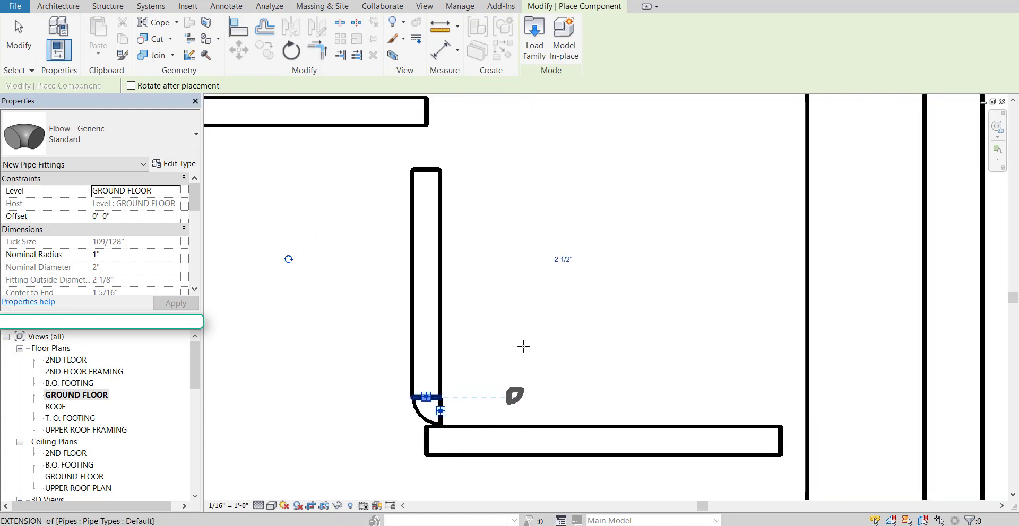
middle_drag(518, 250, 494, 436)
middle_drag(491, 254, 587, 449)
middle_drag(530, 196, 548, 308)
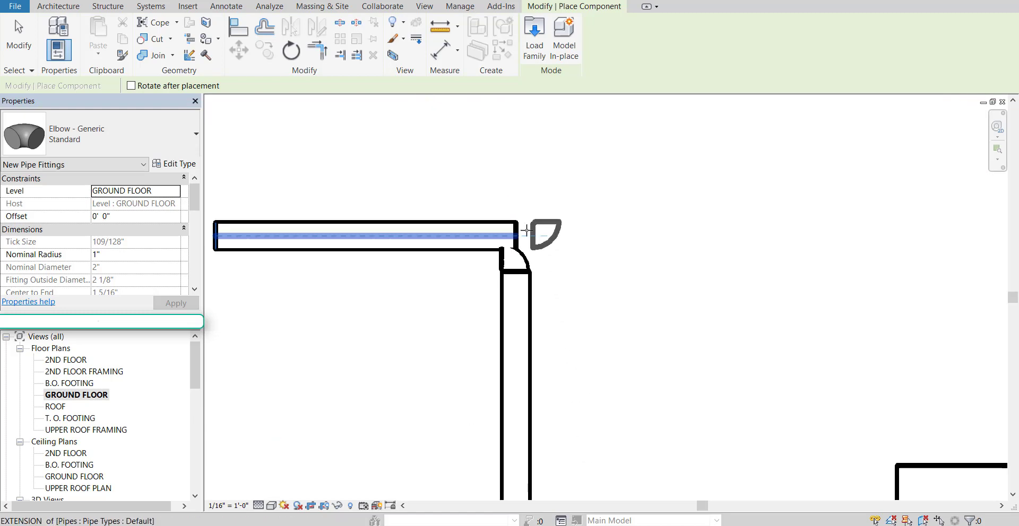
scroll(527, 245, down, 1)
scroll(532, 246, down, 2)
scroll(546, 257, up, 1)
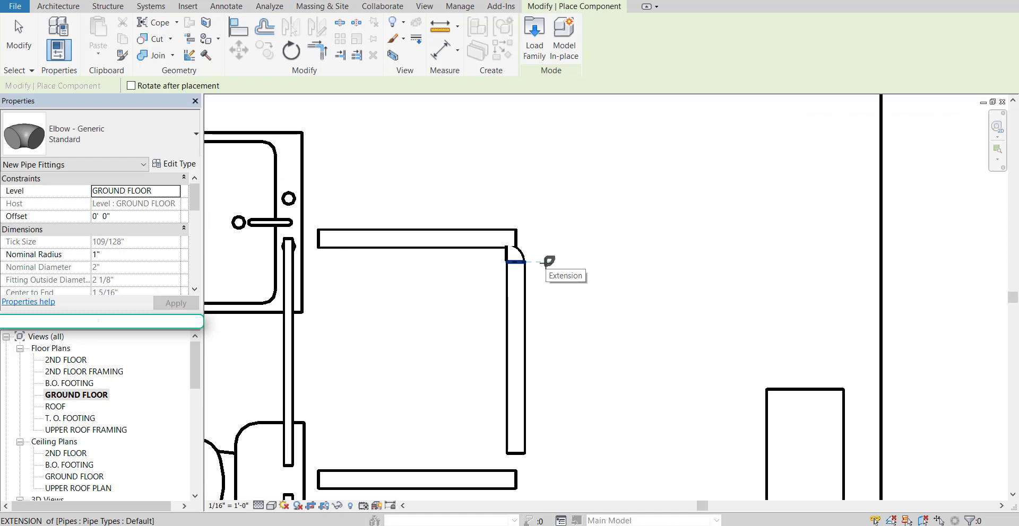
scroll(546, 276, up, 2)
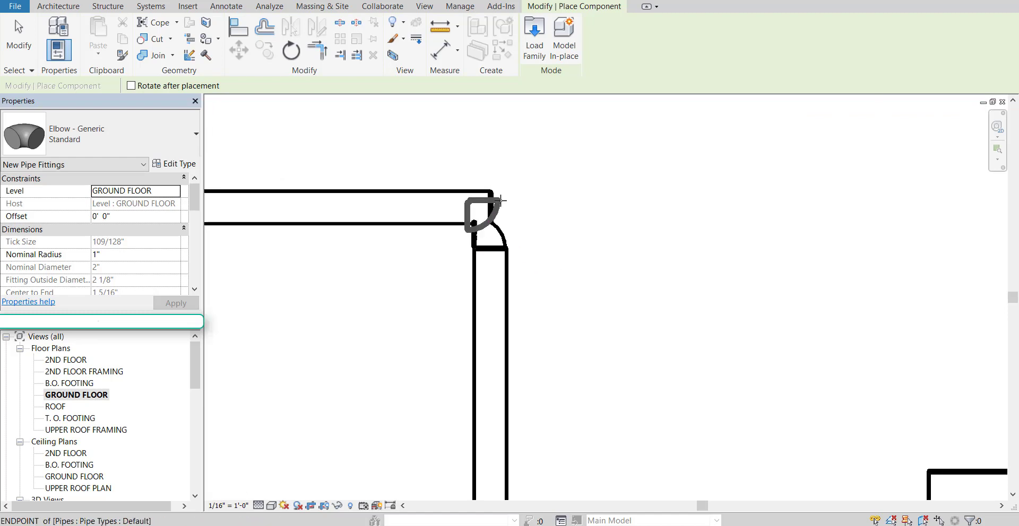
key(Escape)
middle_drag(541, 276, 612, 208)
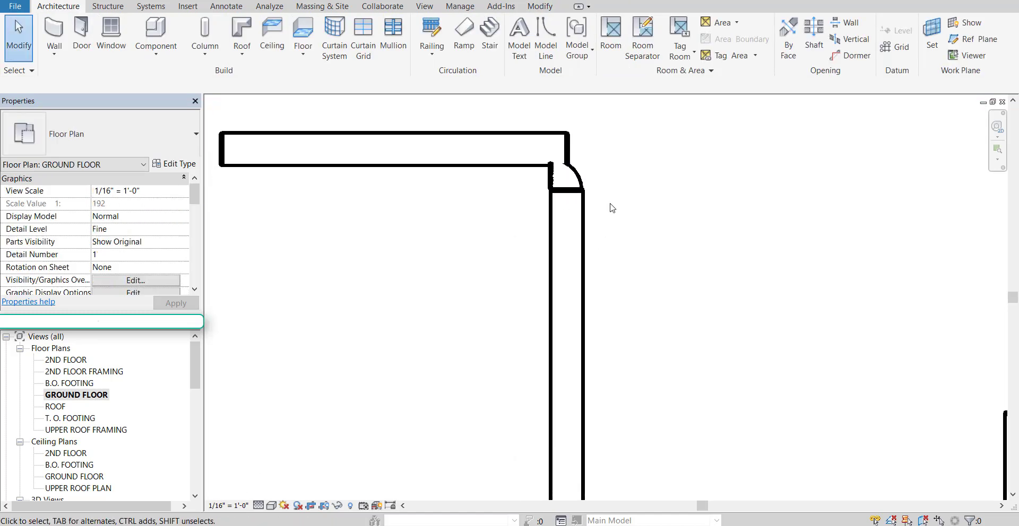
scroll(562, 154, down, 1)
scroll(531, 145, up, 2)
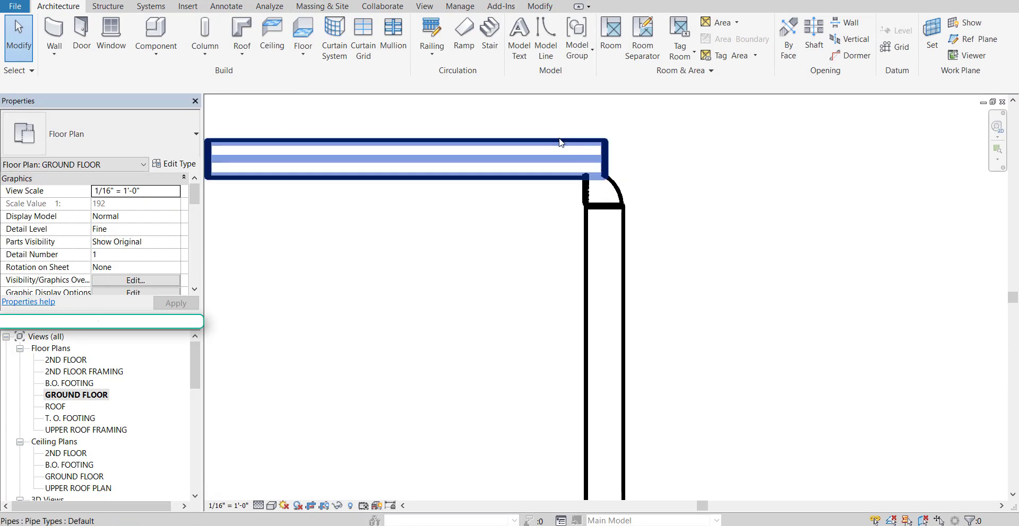
scroll(561, 142, down, 1)
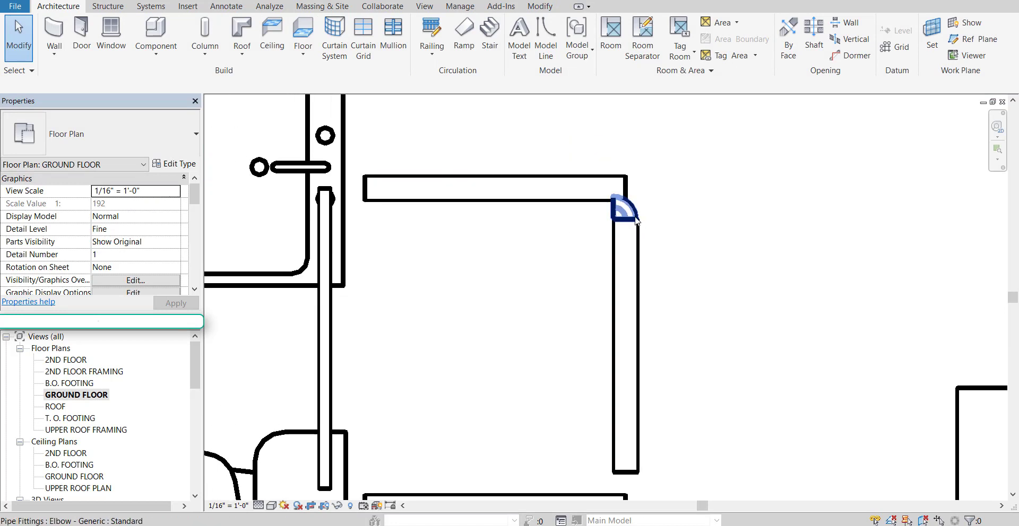
Move the wide vertical pipe and its upper elbow up and to the right so the elbow meets the sink branch's end
click(637, 219)
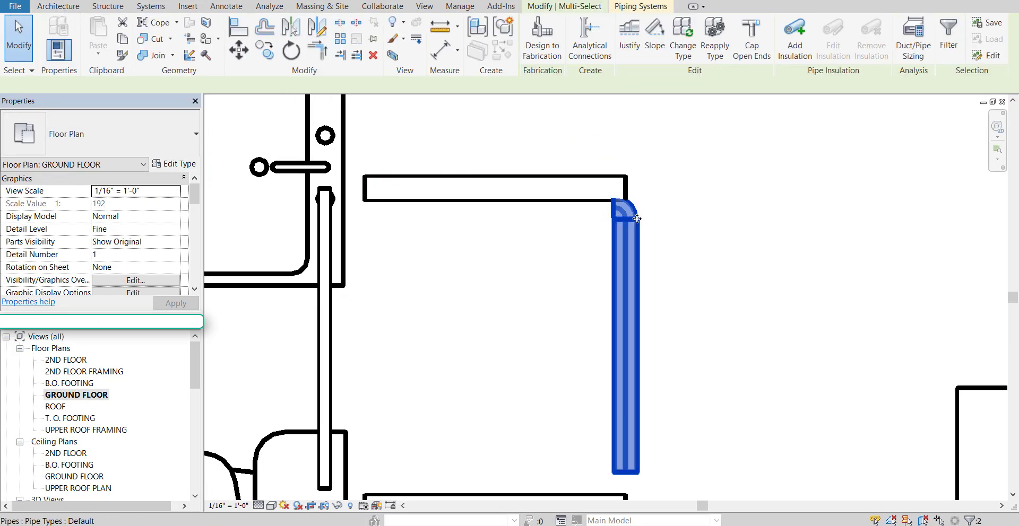
key(Up)
key(Up)
key(Up)
key(Up)
key(Right)
key(Right)
key(Right)
key(Right)
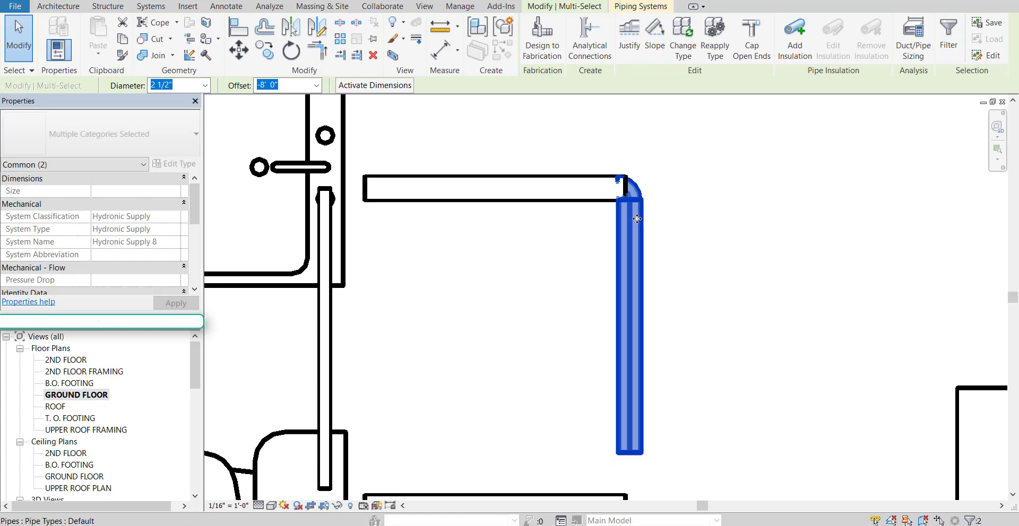
key(Left)
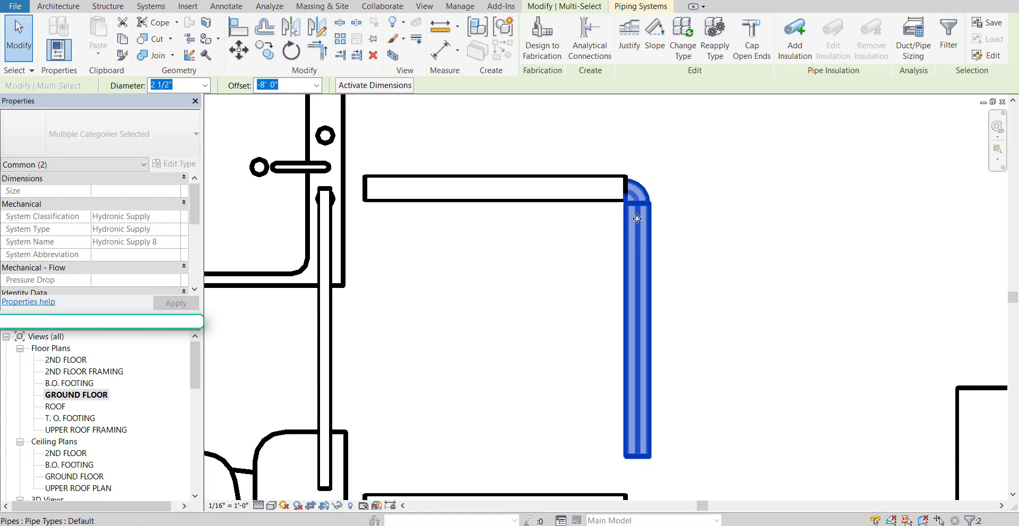
click(760, 325)
Move the horizontal water heater pipe up and to the right so its end meets the open side of the lower elbow
middle_drag(762, 354, 714, 275)
middle_drag(705, 427, 651, 203)
middle_drag(669, 417, 615, 266)
scroll(558, 330, up, 1)
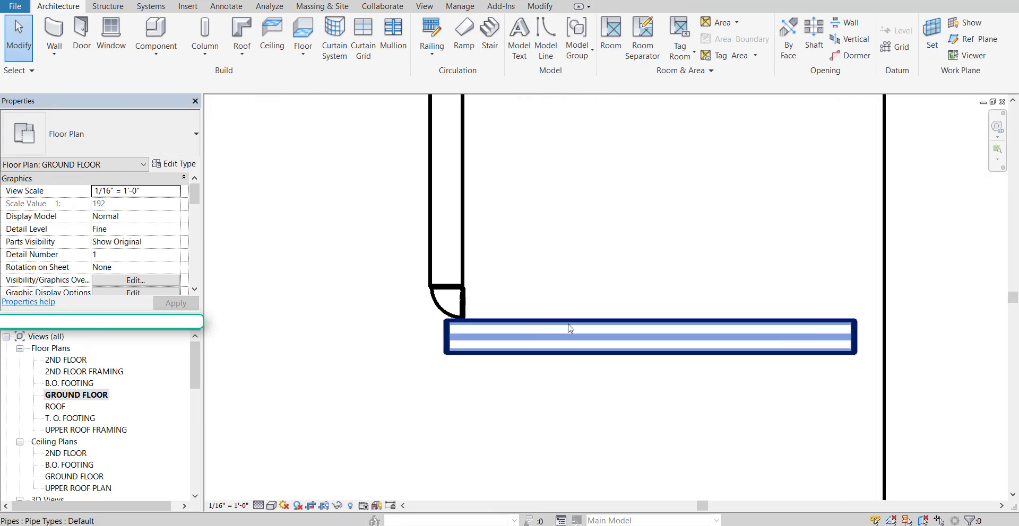
scroll(589, 307, down, 1)
middle_drag(598, 319, 566, 356)
scroll(562, 383, up, 1)
drag(674, 435, 598, 329)
key(Up)
key(Up)
key(Up)
key(Up)
key(Up)
key(Up)
key(Up)
key(Up)
key(Up)
key(Up)
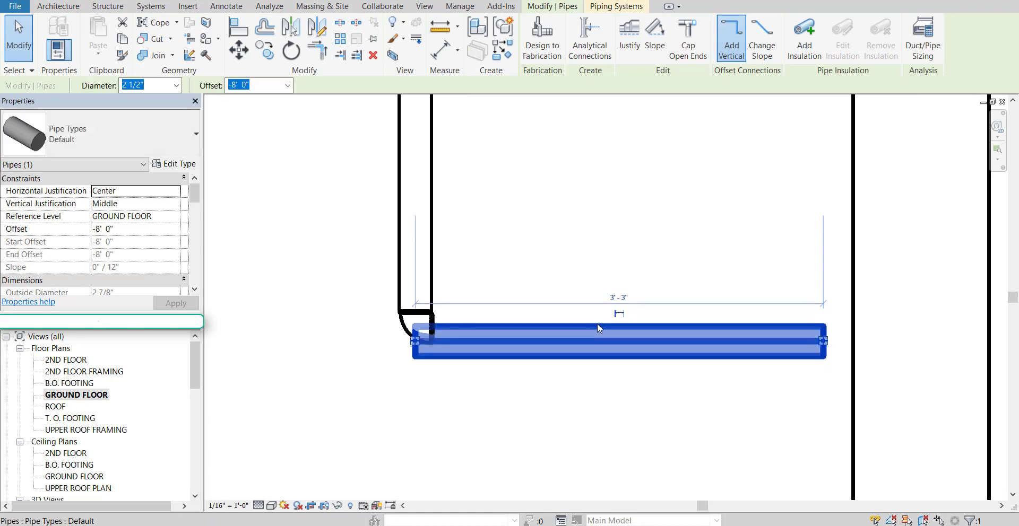
key(Up)
key(Right)
key(Right)
key(Right)
key(Right)
key(Right)
key(Right)
key(Right)
key(Right)
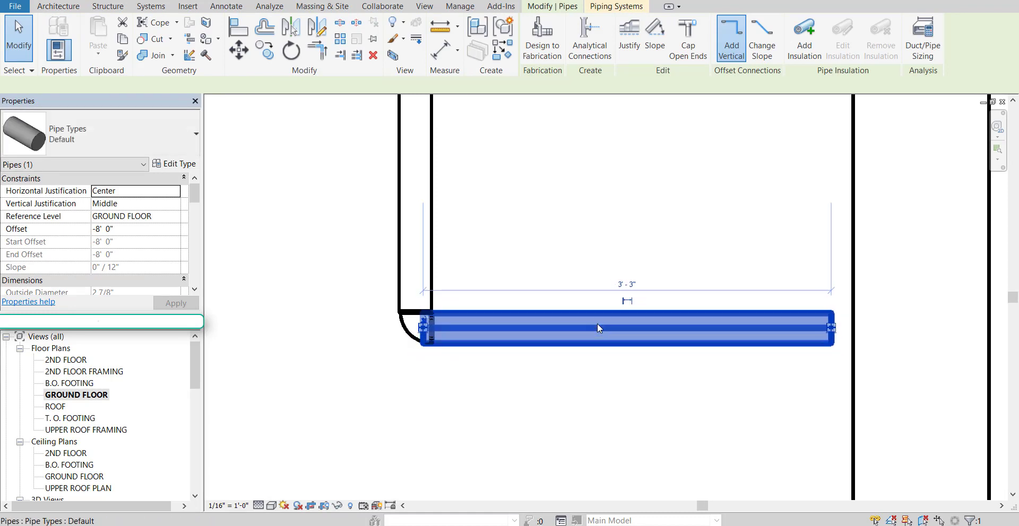
key(Left)
key(Left)
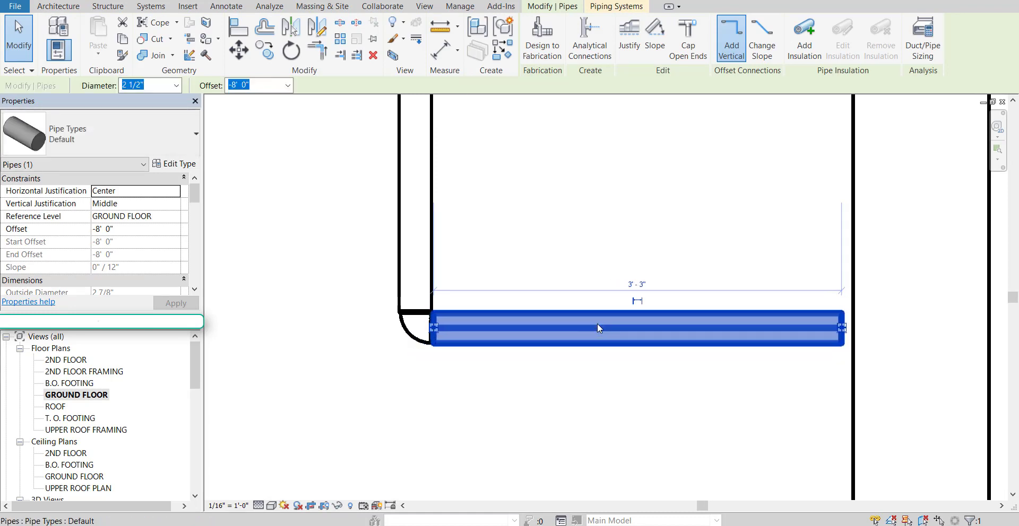
key(Escape)
Load the Tee - Generic family from the generic pipe fittings folder of the US Imperial library for placement
scroll(639, 311, down, 3)
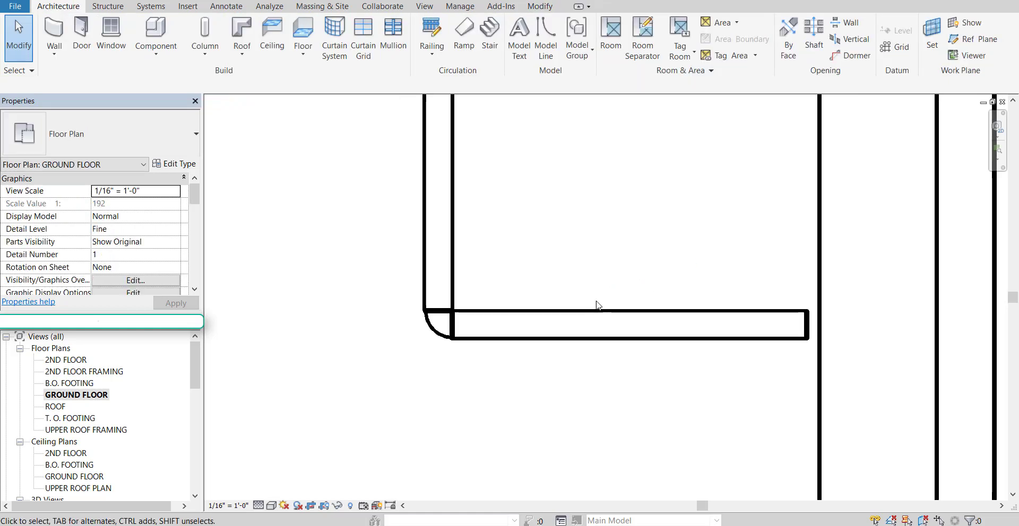
scroll(638, 308, down, 1)
middle_drag(634, 306, 585, 335)
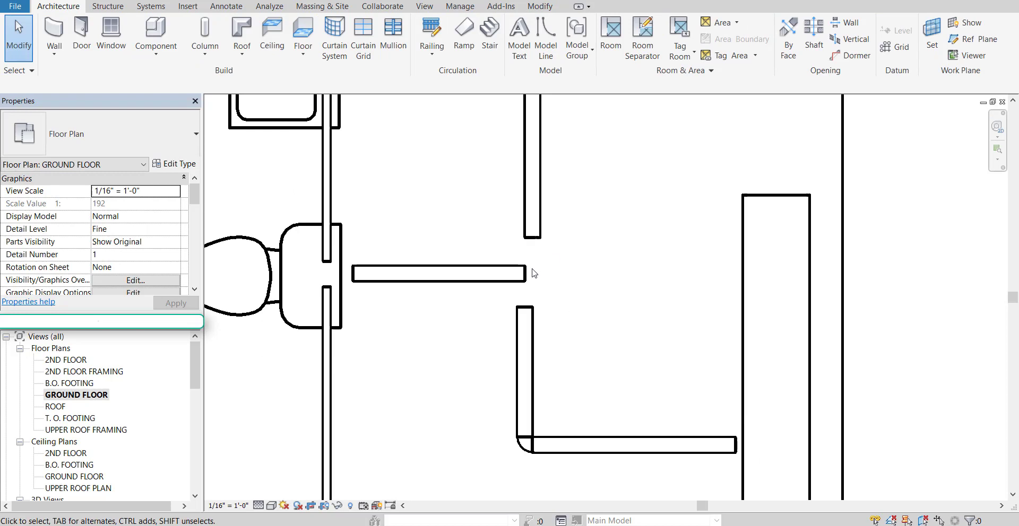
click(155, 29)
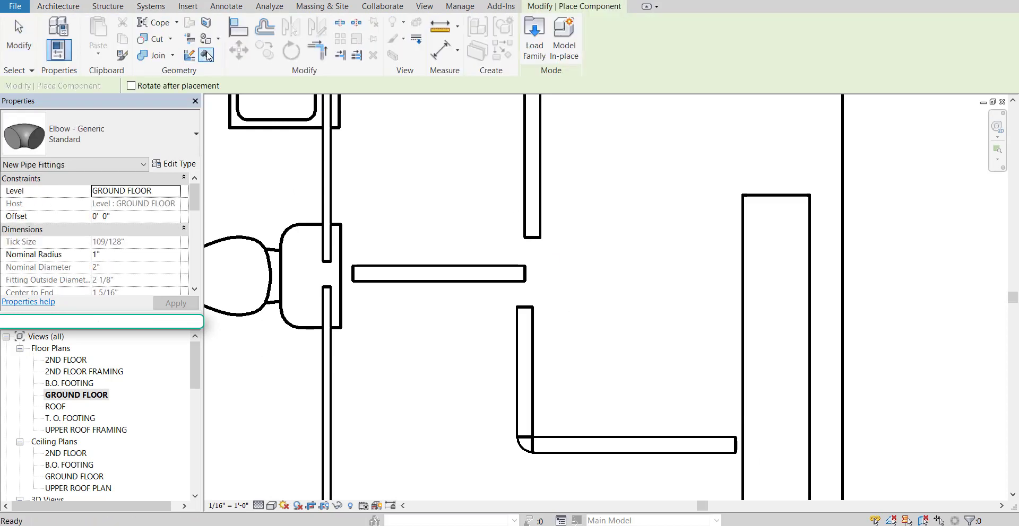
click(534, 33)
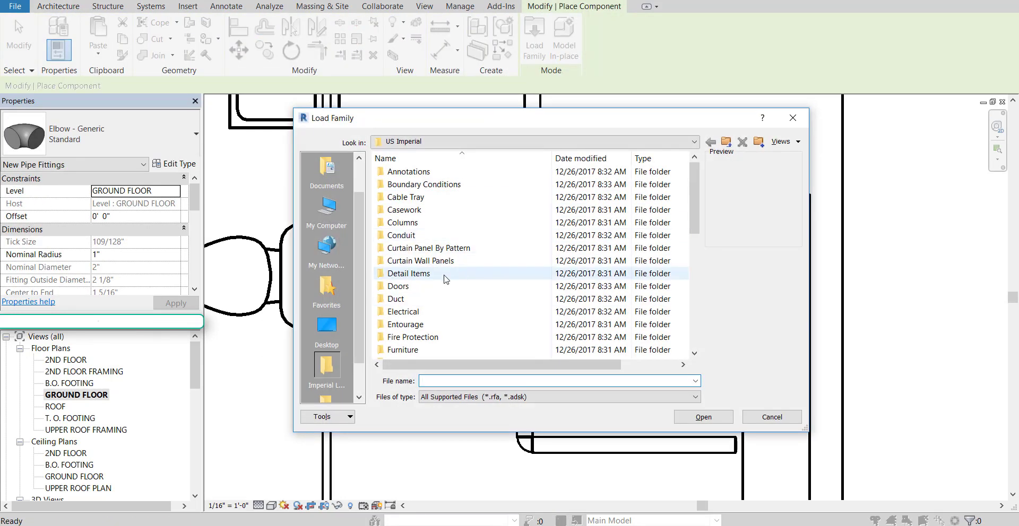
drag(696, 215, 700, 269)
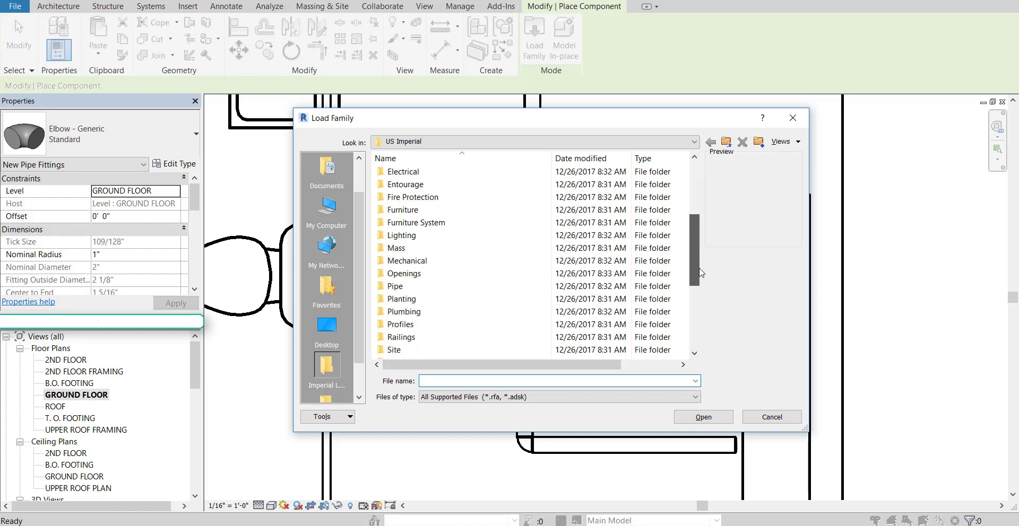
double_click(449, 289)
double_click(414, 223)
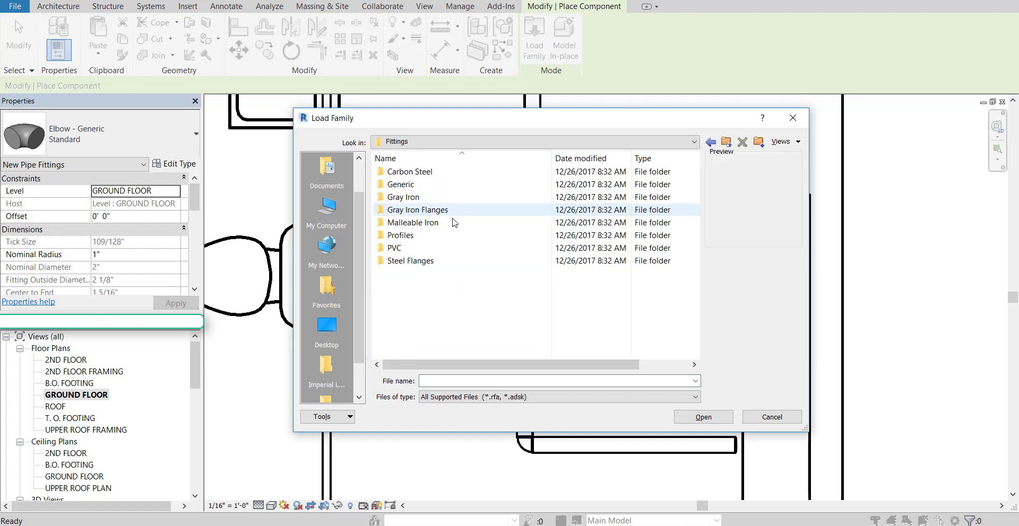
double_click(404, 184)
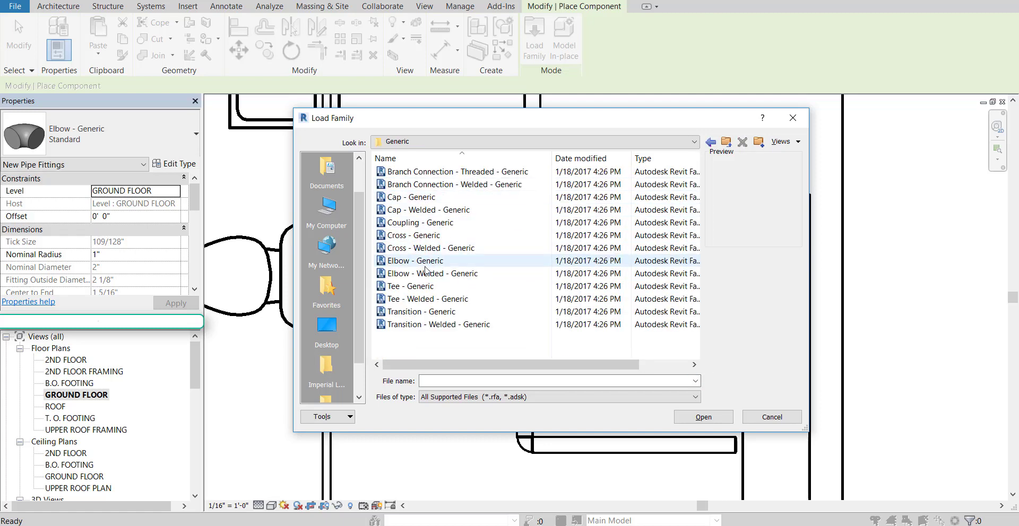
double_click(424, 290)
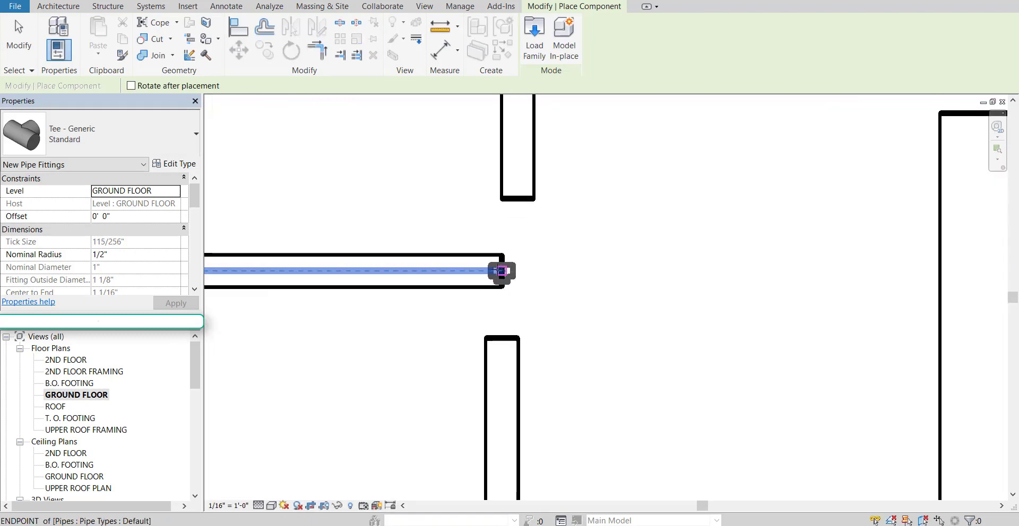
Place a Tee - Generic on the lower end of the vertical pipe above the toilet branch
click(543, 221)
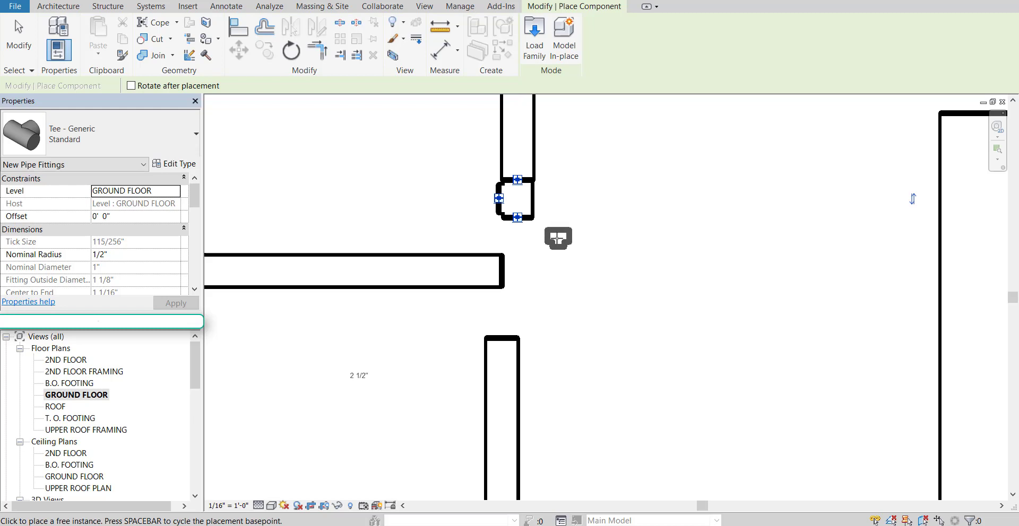
key(Escape)
key(Escape)
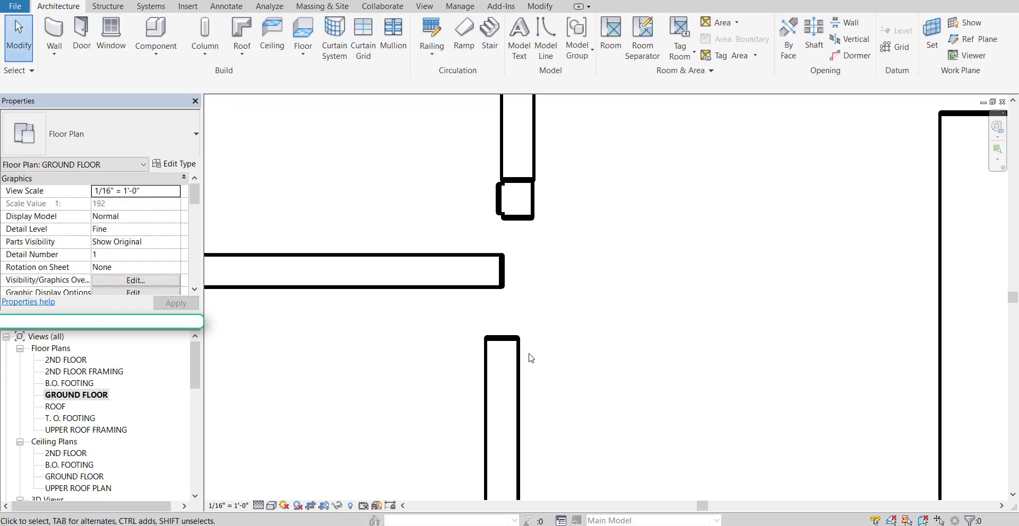
Extend the vertical sink pipe's lower end down past the tee, to a length of about 3' - 0"
scroll(530, 344, down, 3)
scroll(539, 276, up, 2)
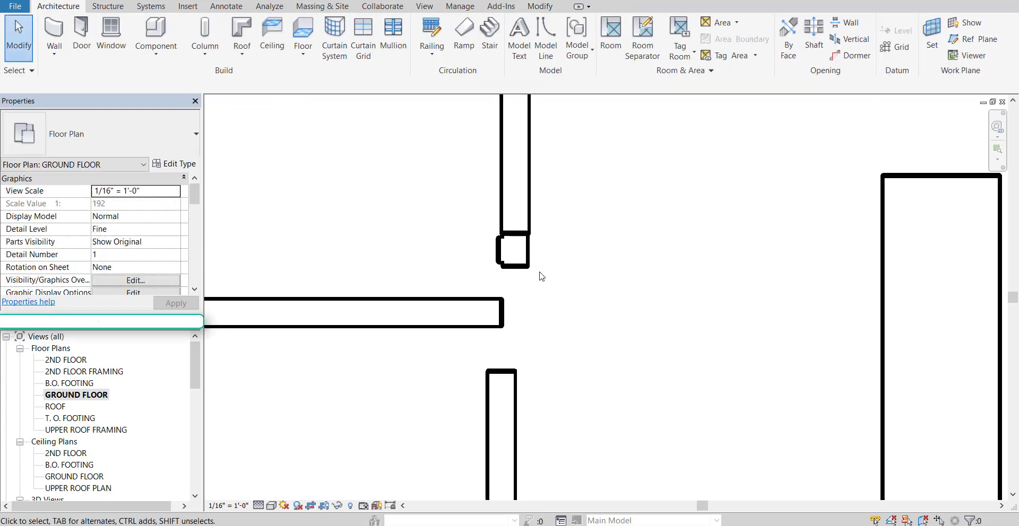
click(515, 223)
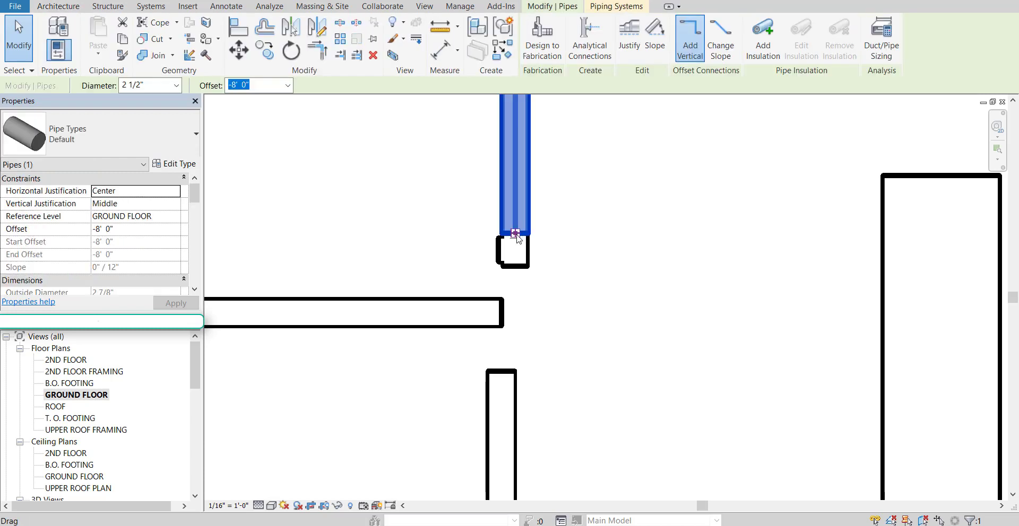
drag(514, 232, 515, 241)
drag(518, 276, 516, 287)
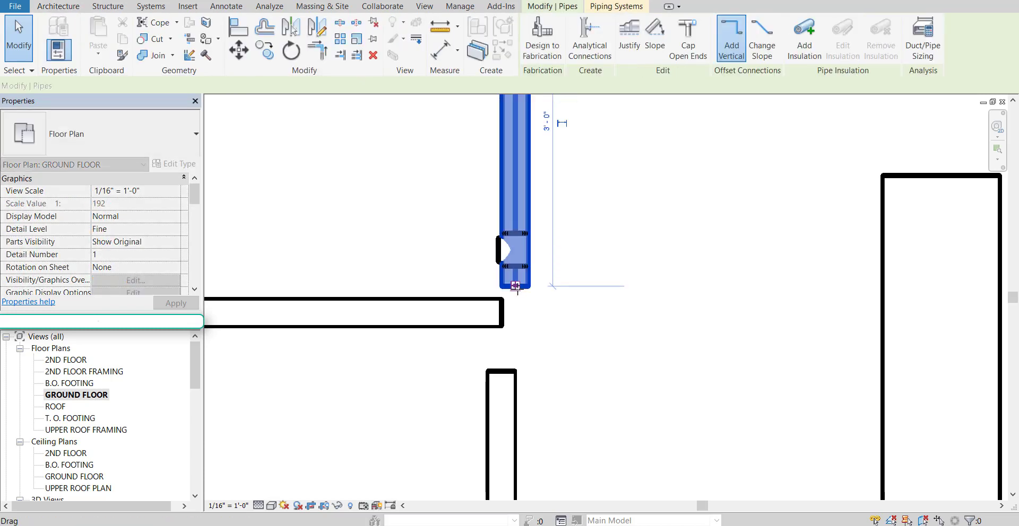
click(551, 310)
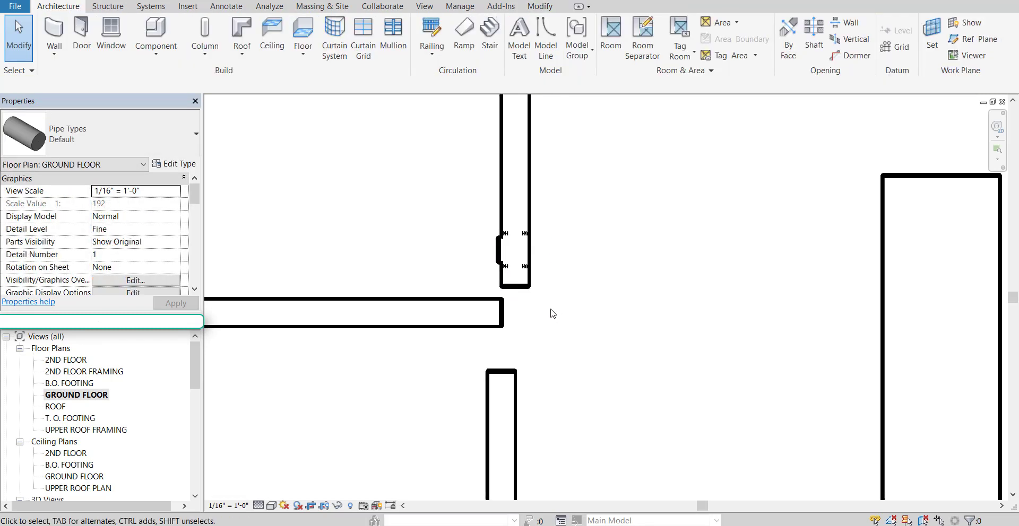
Move the tee down to the extended pipe's lower end, in line with the end of the toilet branch
click(508, 259)
key(Down)
key(Down)
key(Down)
key(Down)
key(Down)
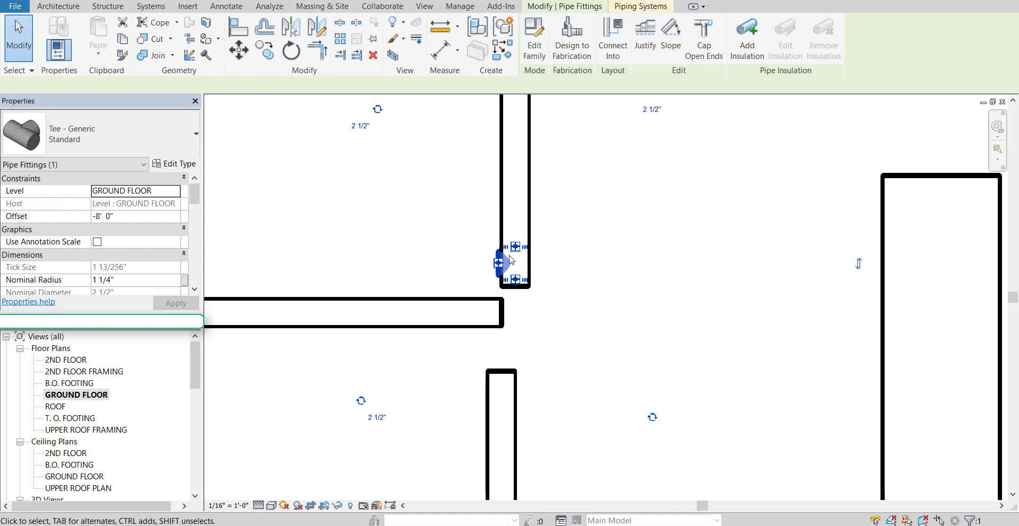
key(Down)
key(Down)
key(Down)
key(Down)
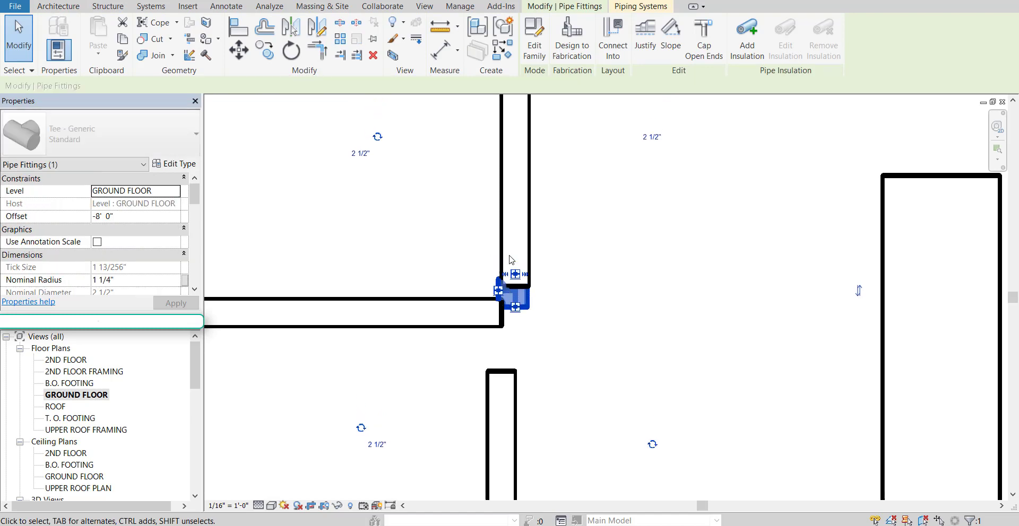
key(Down)
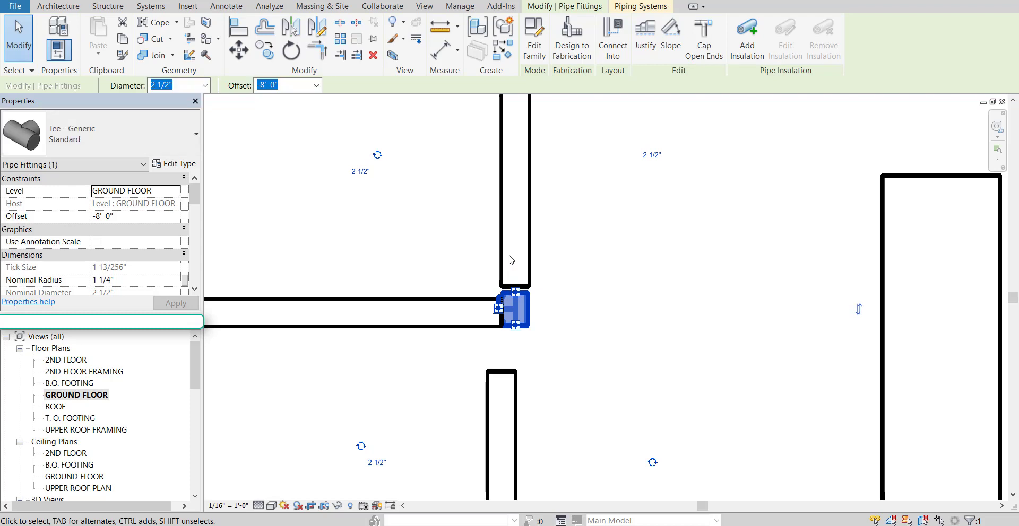
Extend the upper end of the lower vertical pipe up toward the tee at the toilet branch
scroll(587, 423, down, 2)
middle_drag(586, 423, 514, 316)
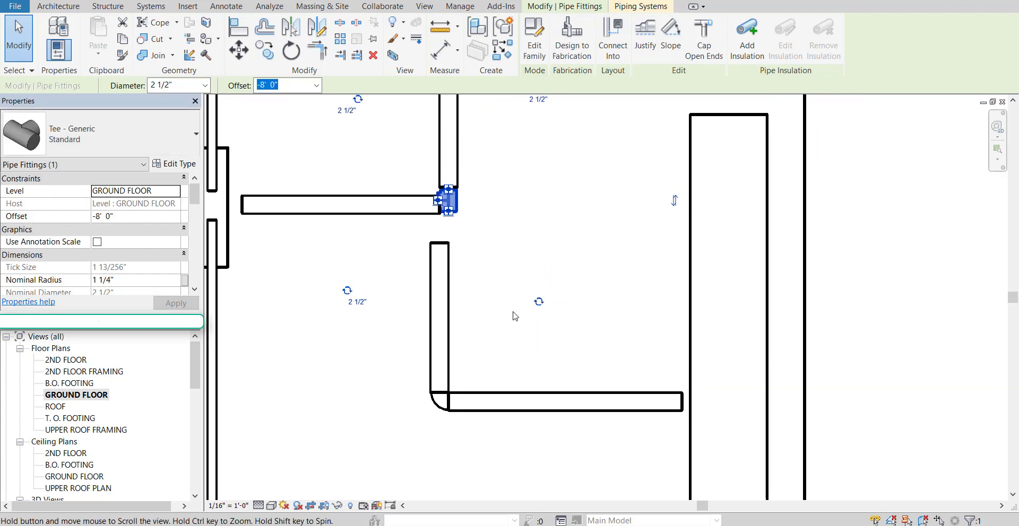
click(438, 245)
drag(438, 245, 439, 221)
click(488, 232)
Move the lower vertical pipe, its elbow and the water heater pipe to the right, in line with the tee
middle_drag(487, 258, 504, 297)
scroll(473, 271, up, 3)
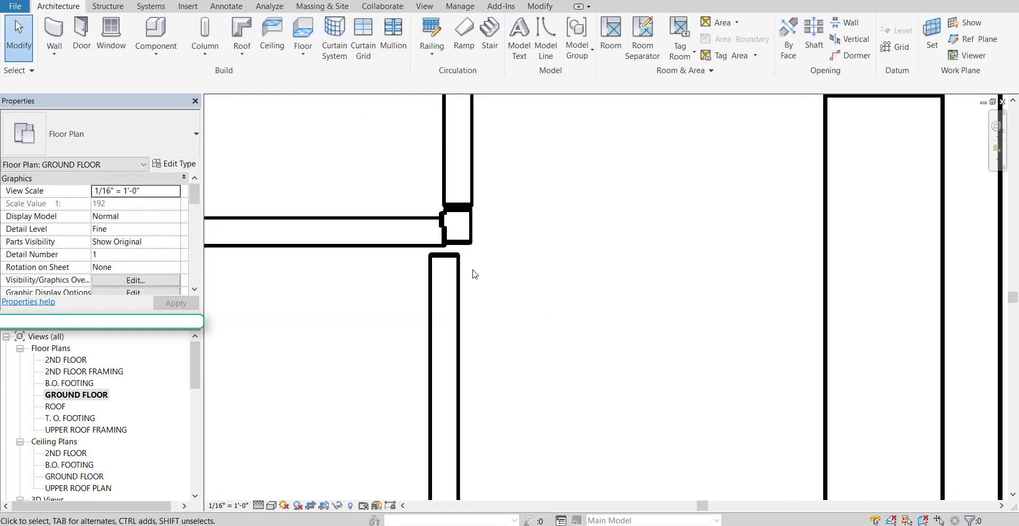
scroll(469, 271, down, 4)
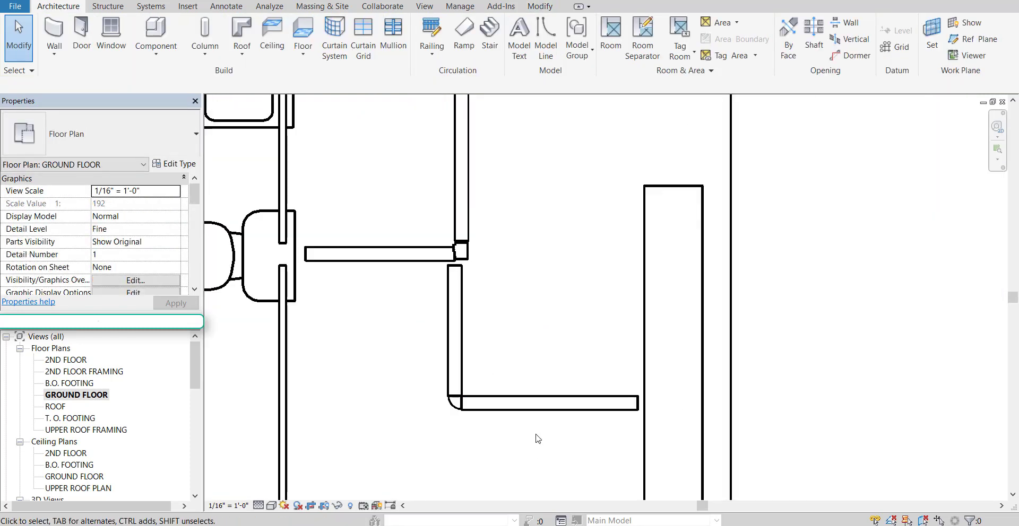
drag(535, 438, 420, 354)
key(Right)
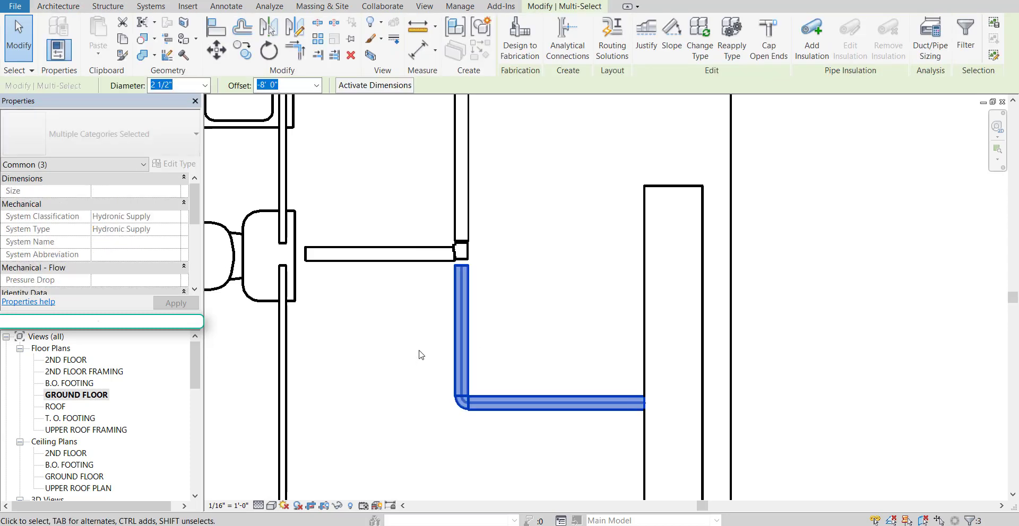
Move the lower vertical pipe, its elbow and the connected horizontal pipe up until they meet the tee
key(Up)
key(Up)
click(533, 255)
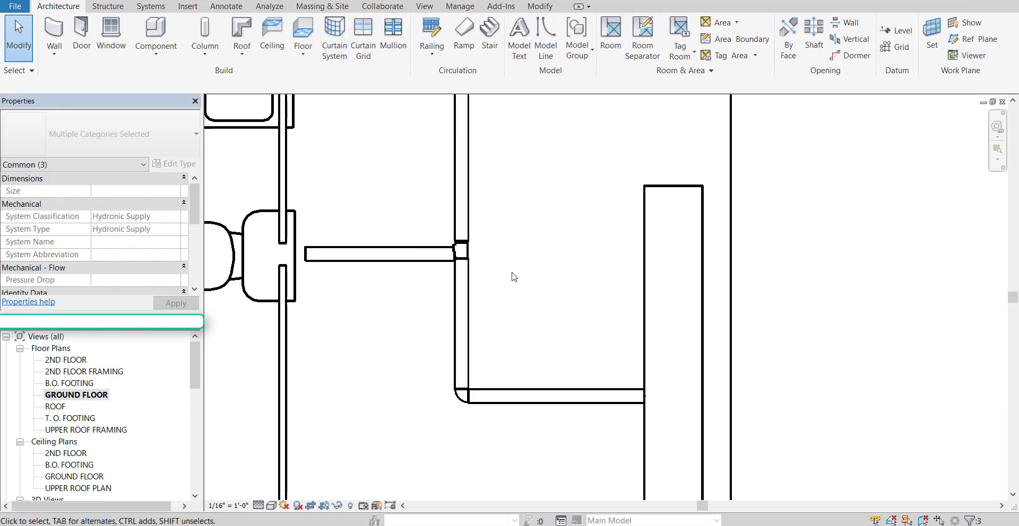
Nudge the toilet branch pipe up so that it lines up with the tee's side outlet
scroll(424, 249, up, 4)
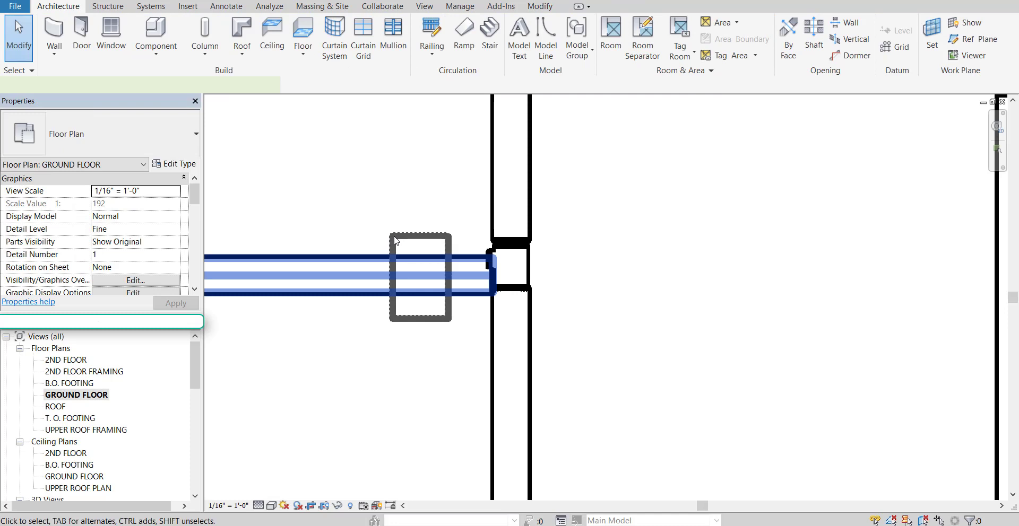
click(406, 257)
key(Up)
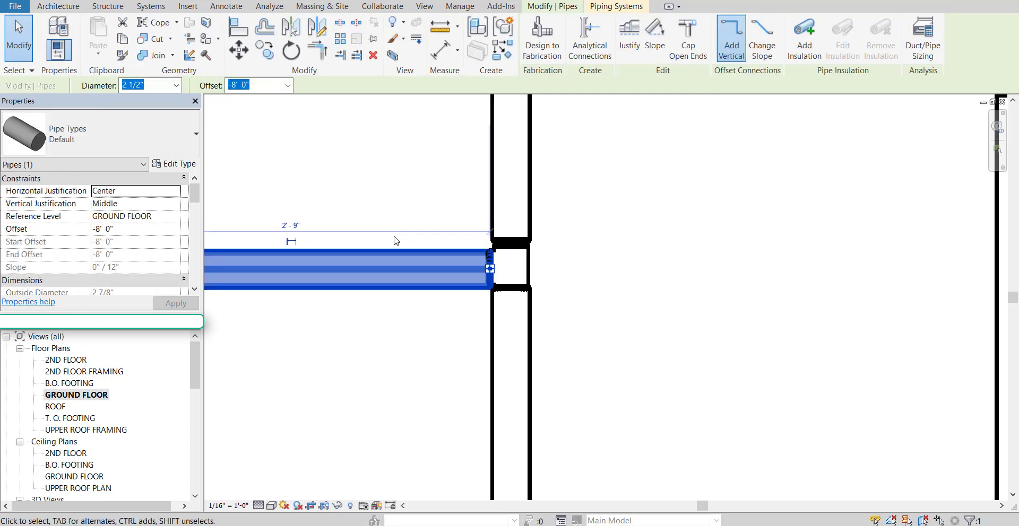
click(399, 196)
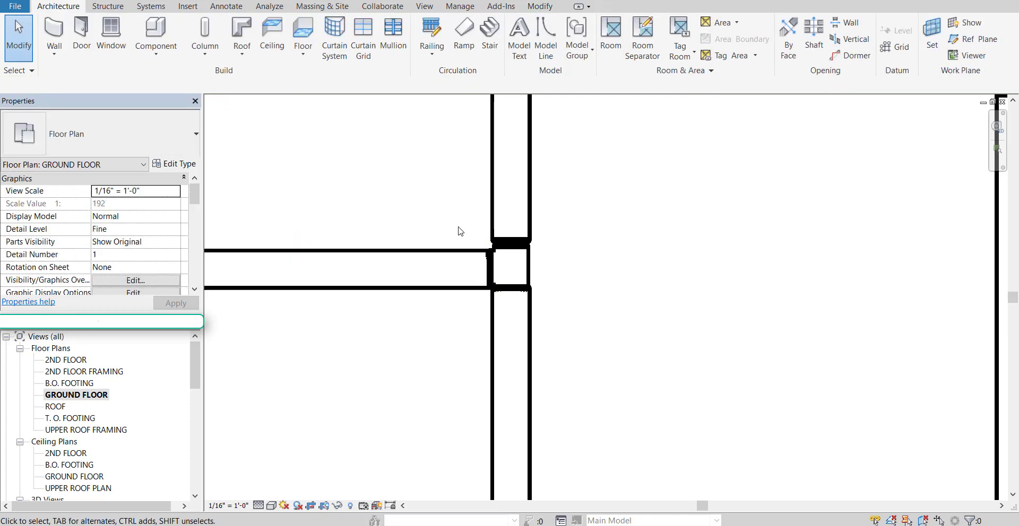
Fine-tune the lower vertical pipe's position below the tee, keeping it in line with the tee and elbow
click(530, 339)
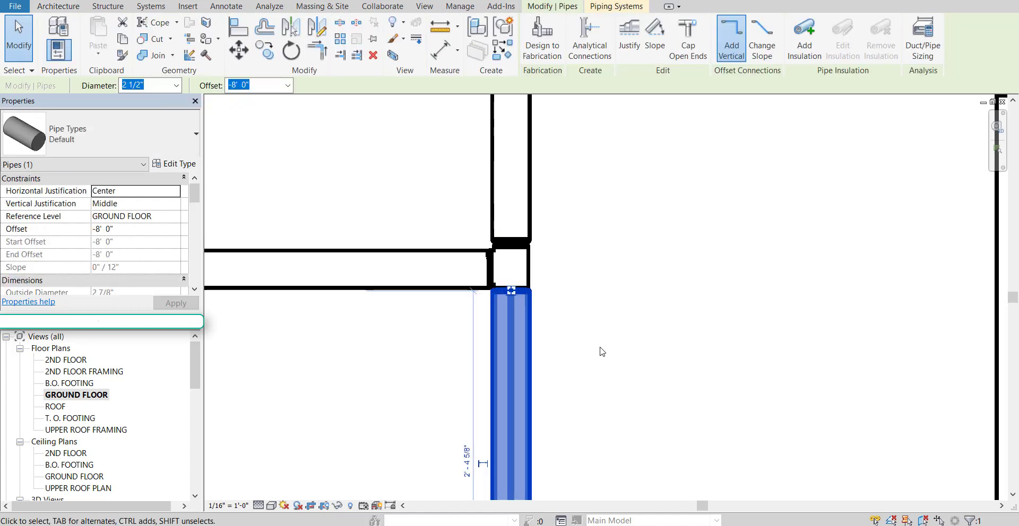
key(Right)
key(Delete)
scroll(486, 281, down, 6)
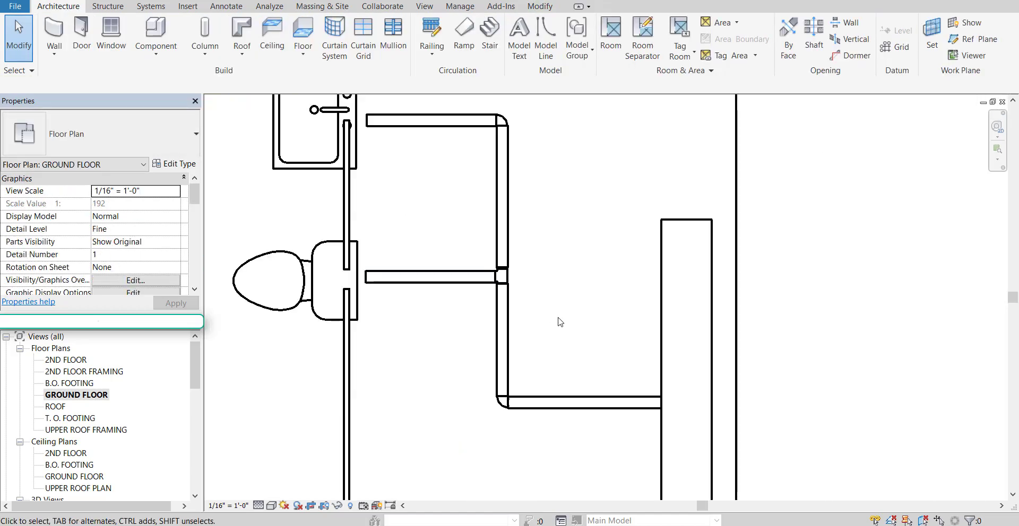
scroll(591, 320, down, 3)
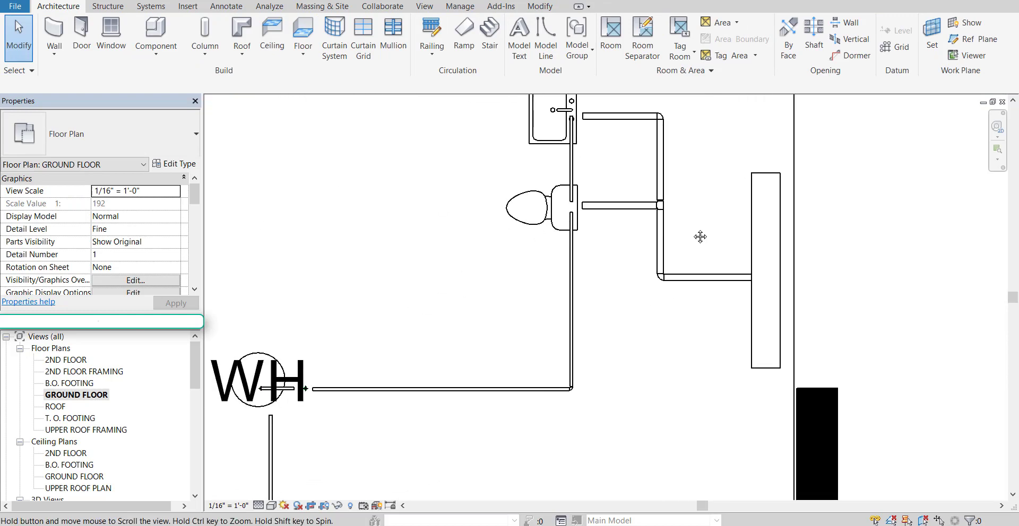